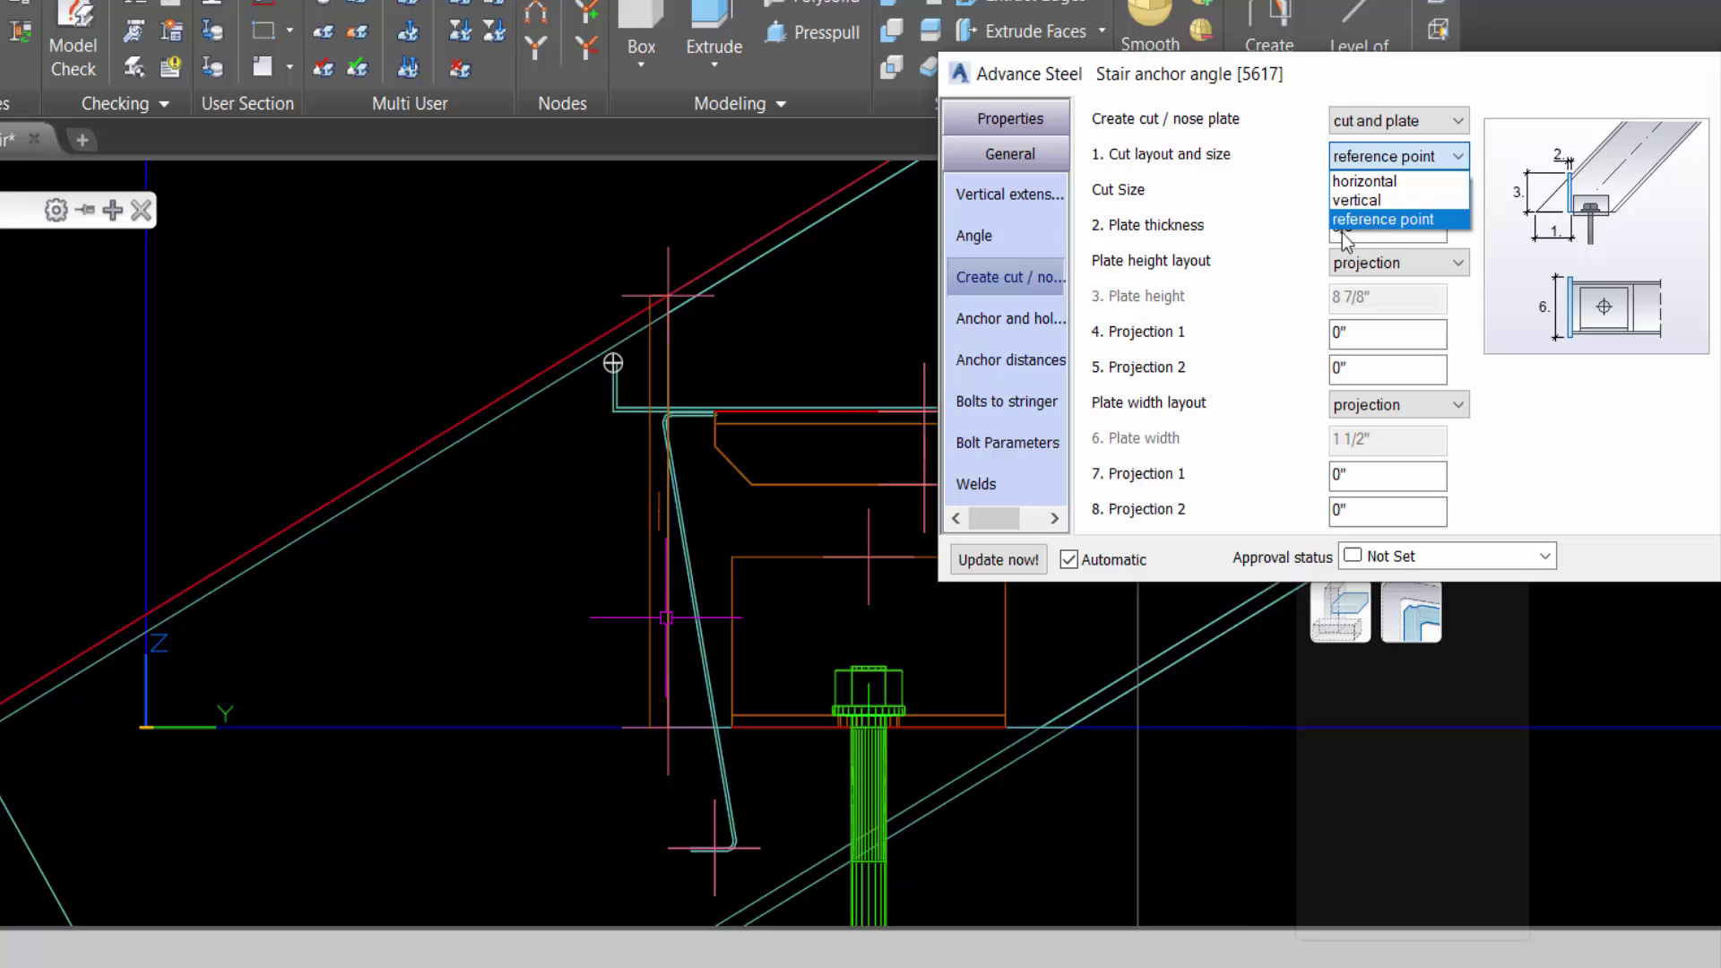
Set the stair anchor angle's cut layout to reference point with a cut size of 0"
{"action": "left_click", "coordinate": [699, 261]}
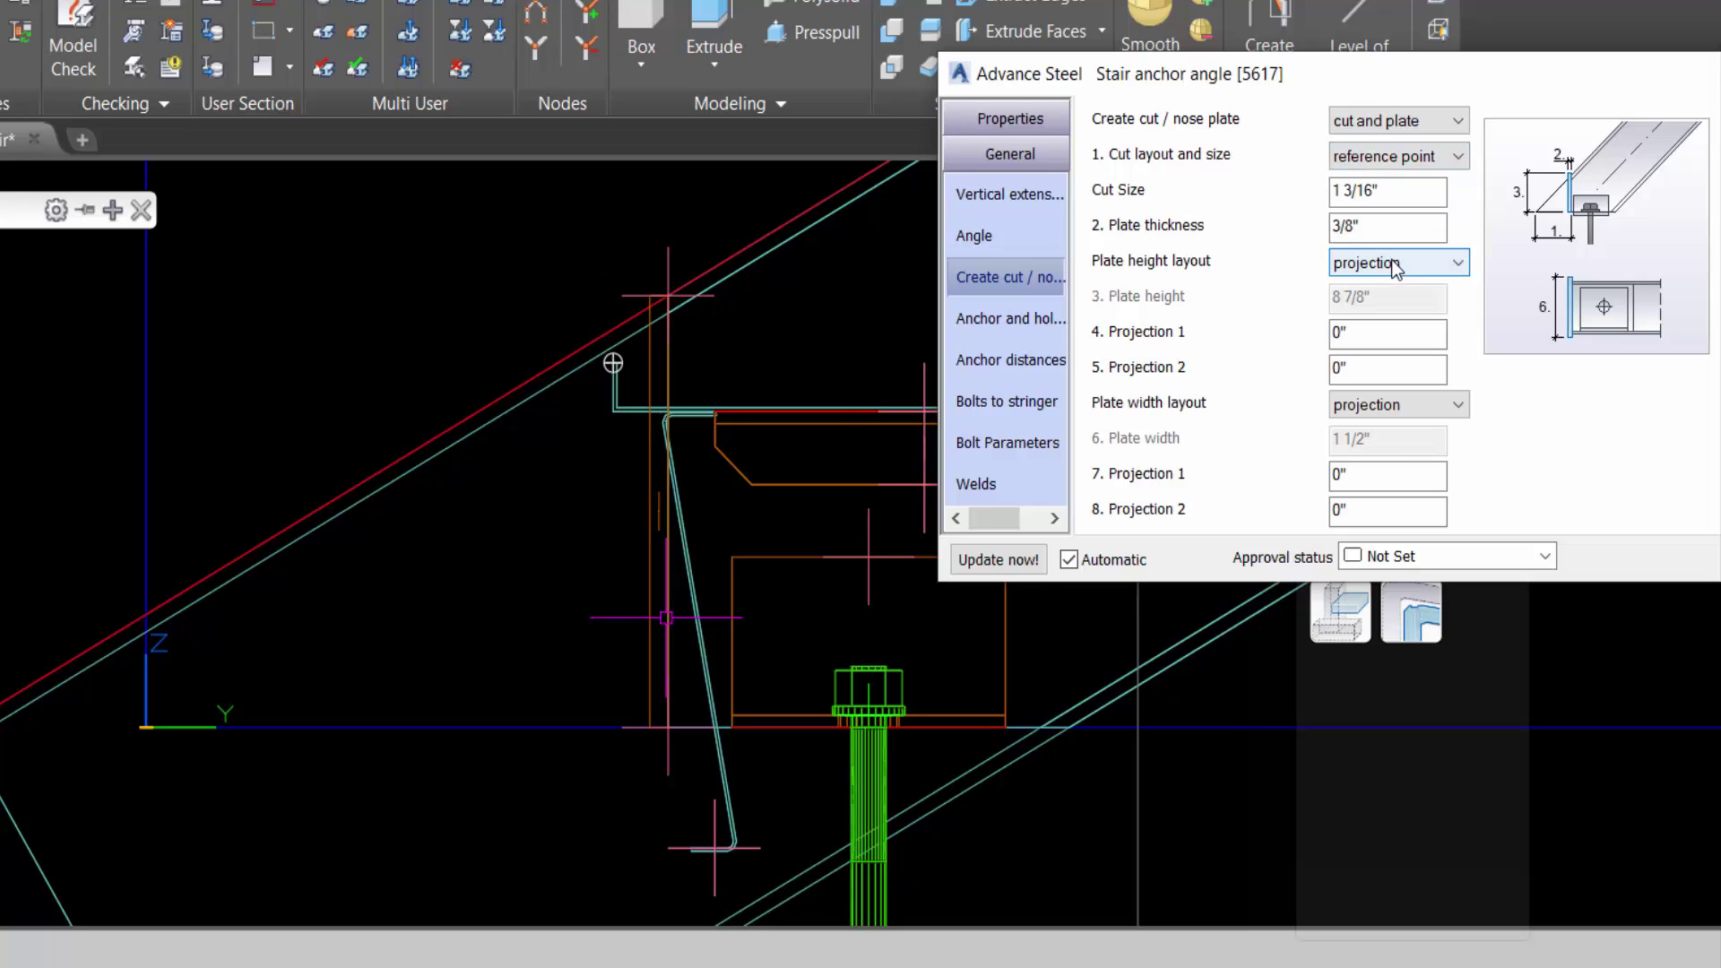
{"action": "double_click", "coordinate": [1387, 190]}
{"action": "type", "text": "0"}
{"action": "key", "text": "Return"}
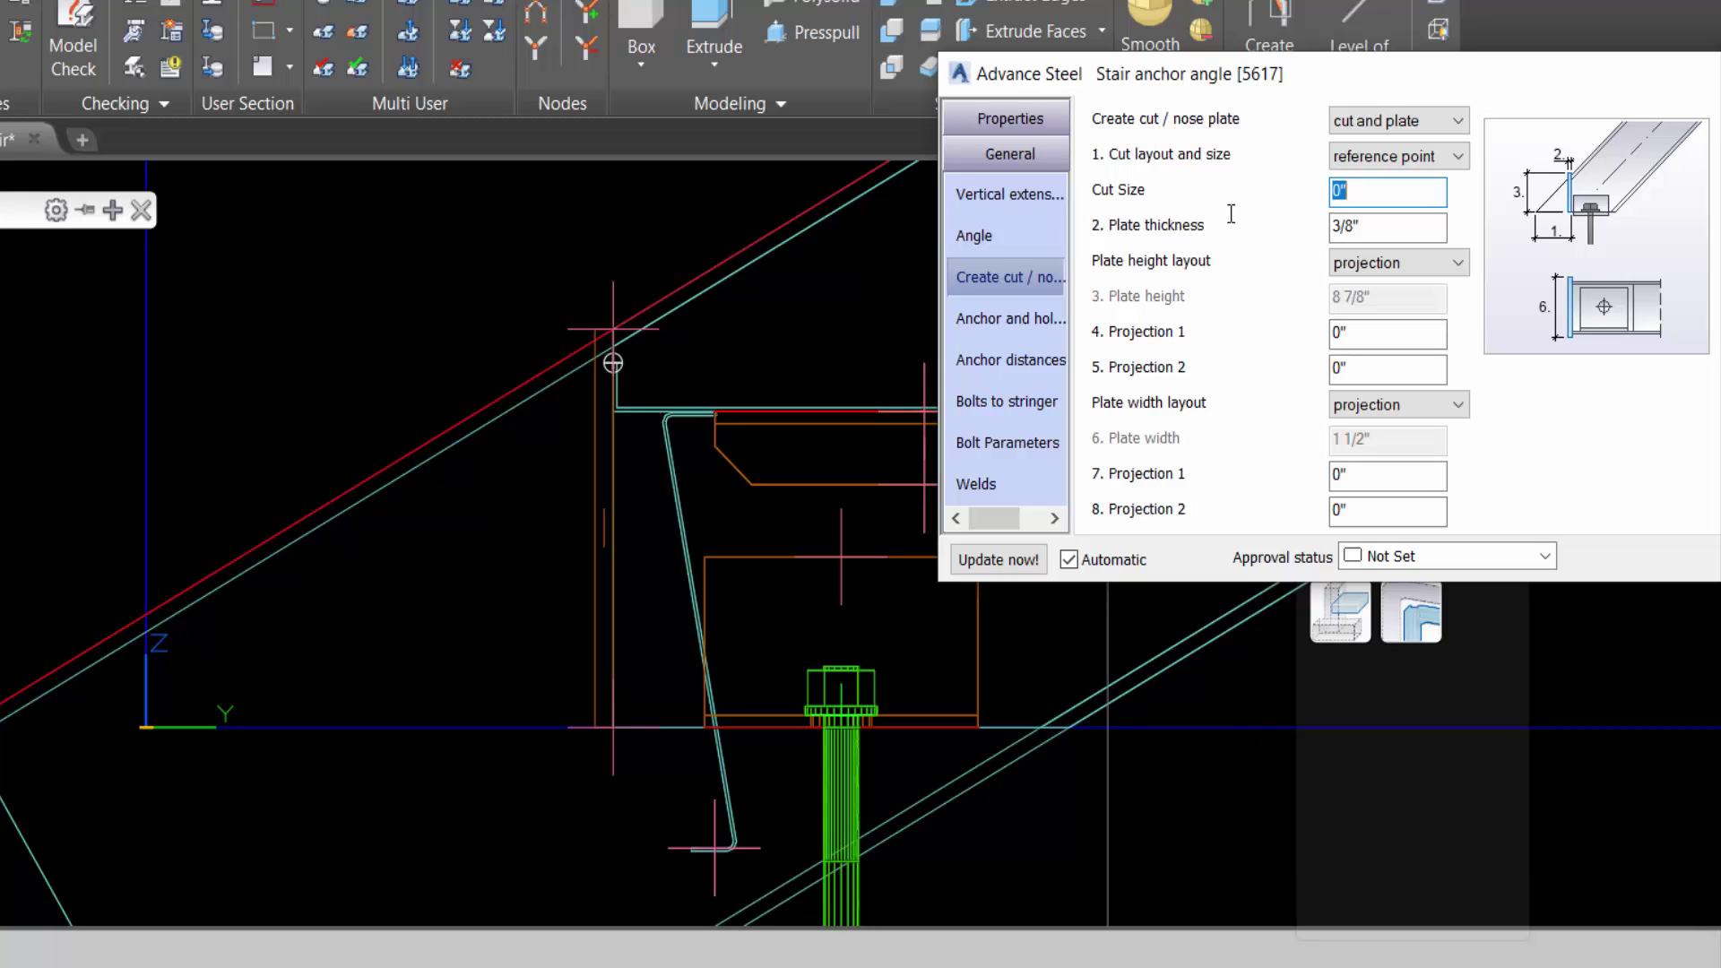
Review the anchor and hole settings, including the options for creating only the hole
{"action": "left_click", "coordinate": [1031, 321]}
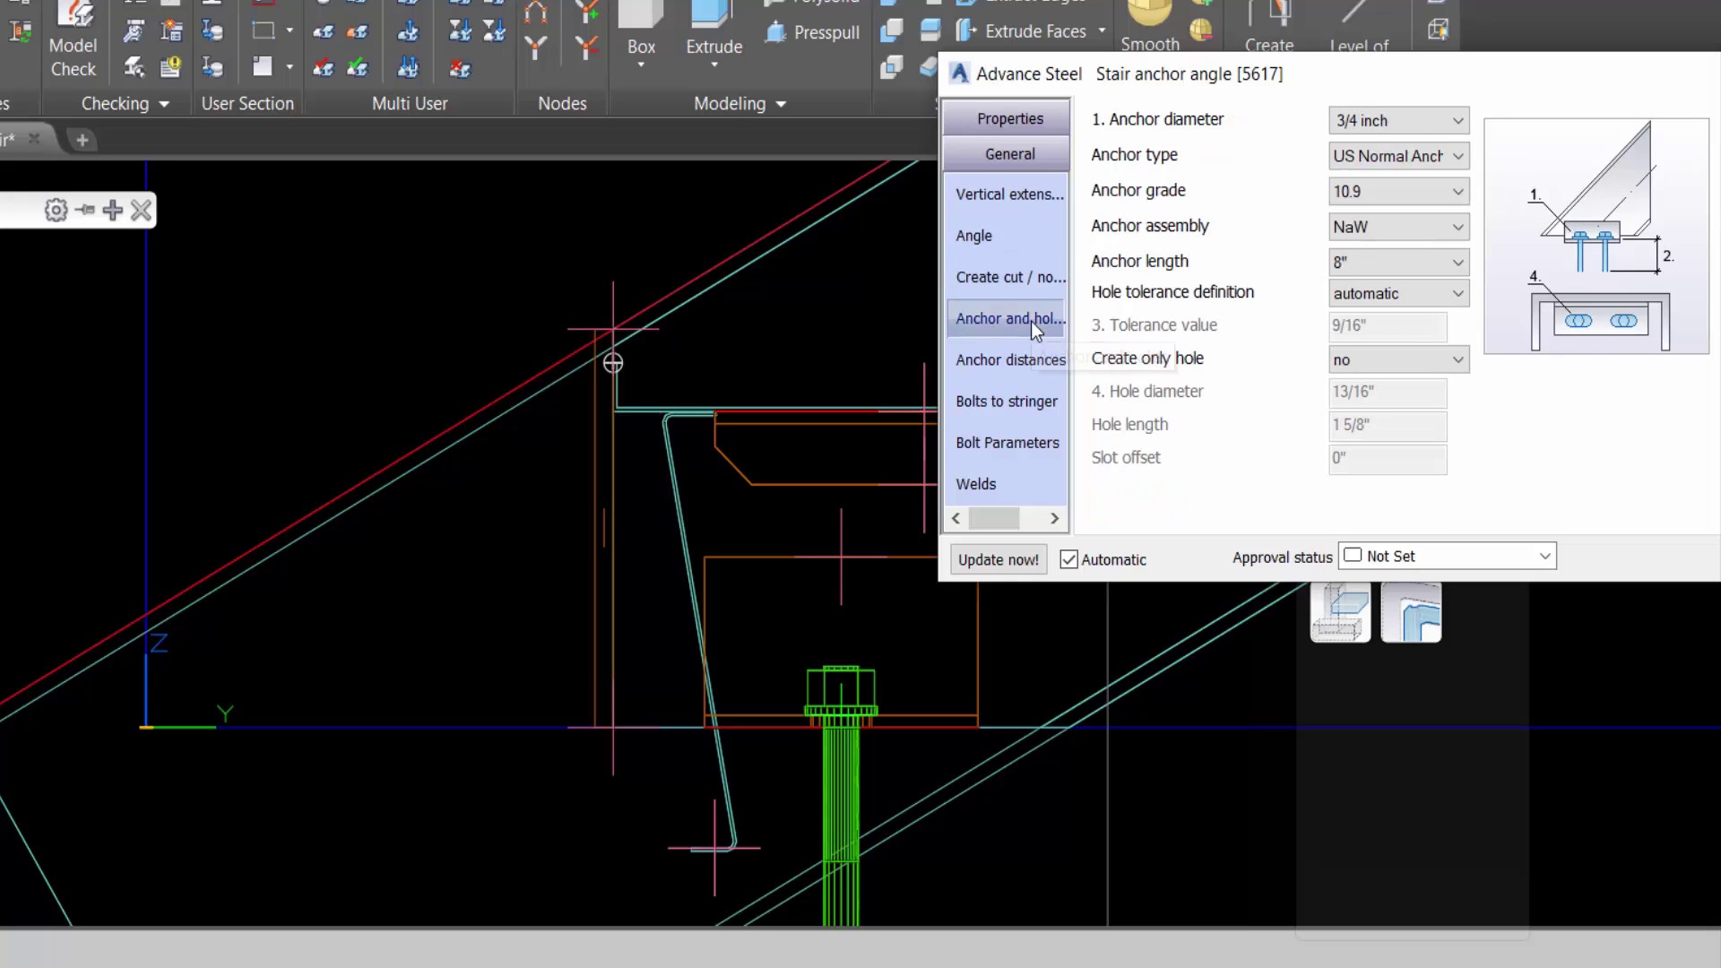
{"action": "left_click", "coordinate": [1458, 360]}
{"action": "left_click", "coordinate": [1490, 466]}
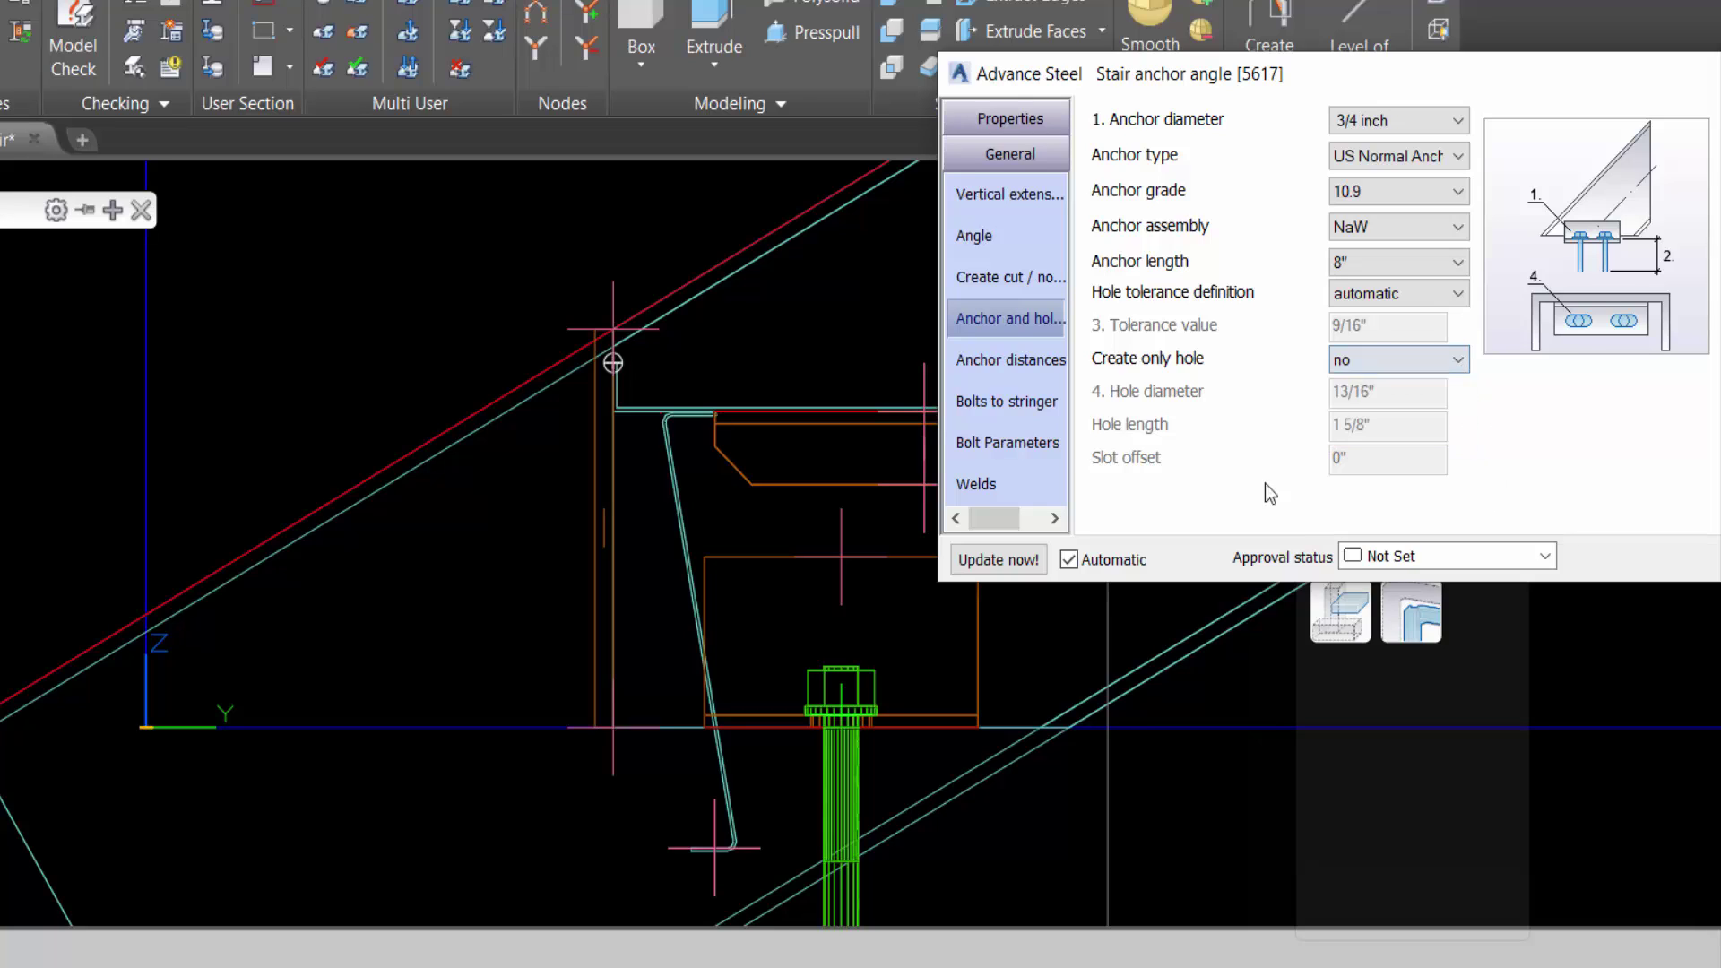
Try the anchor distance layouts from angle edge and from stringer front, and restore centered on stringer
{"action": "left_click", "coordinate": [1009, 362]}
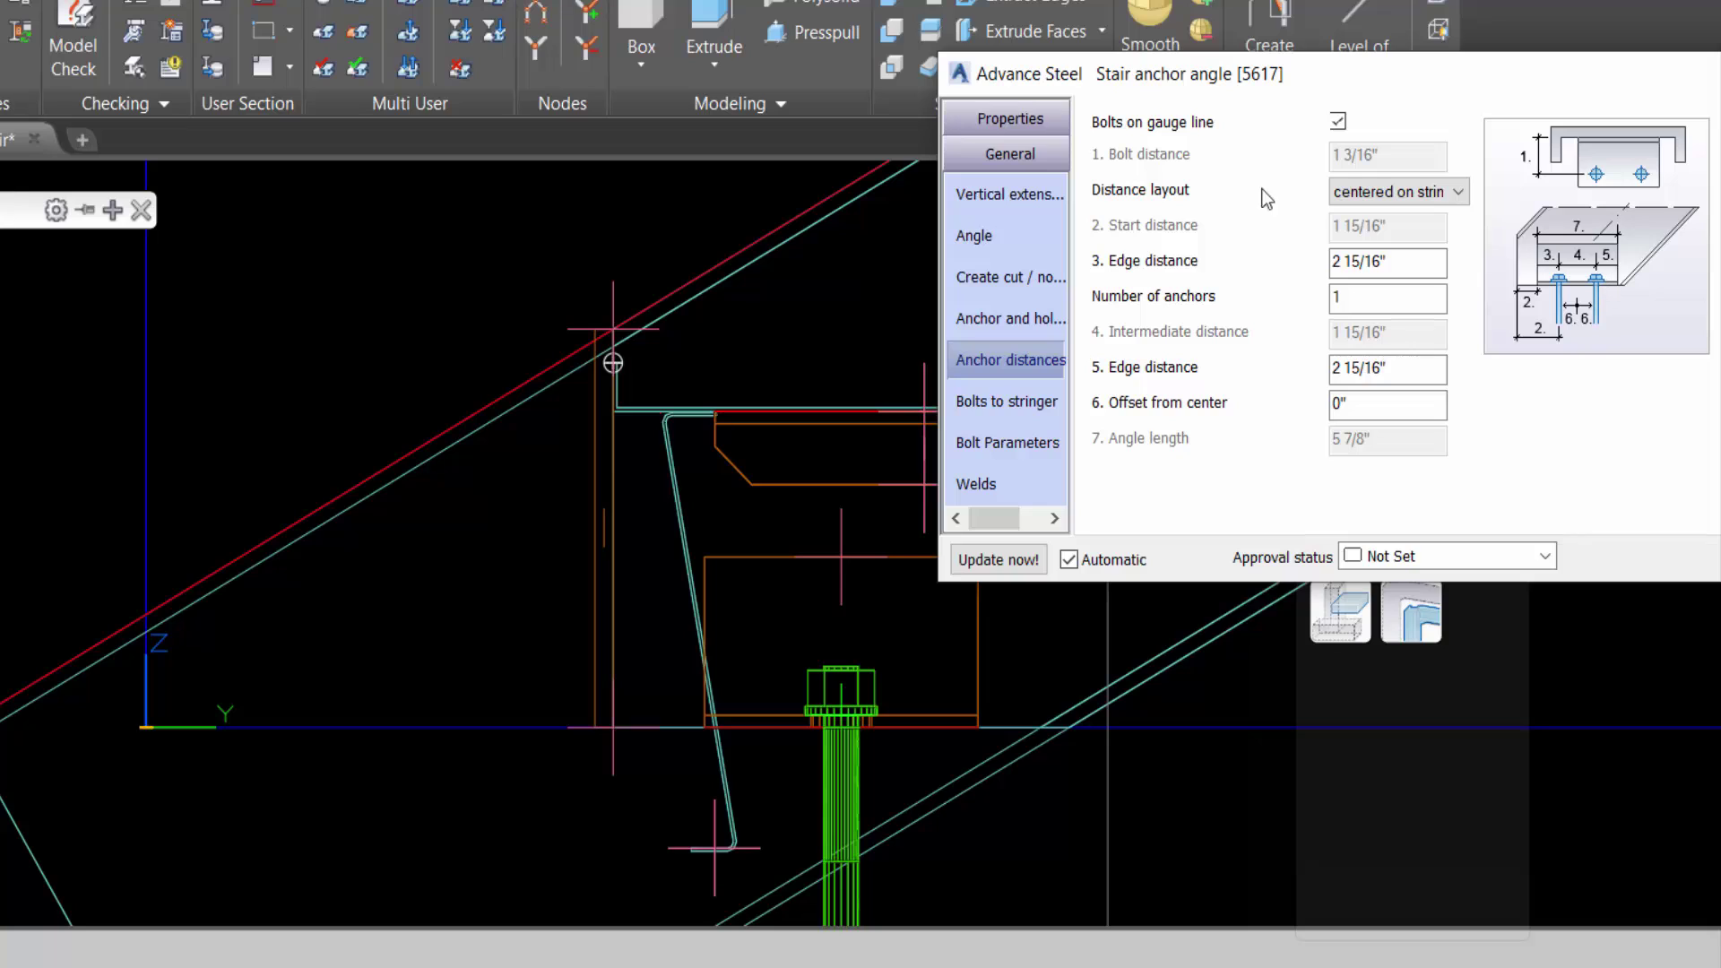
{"action": "left_click", "coordinate": [1458, 192]}
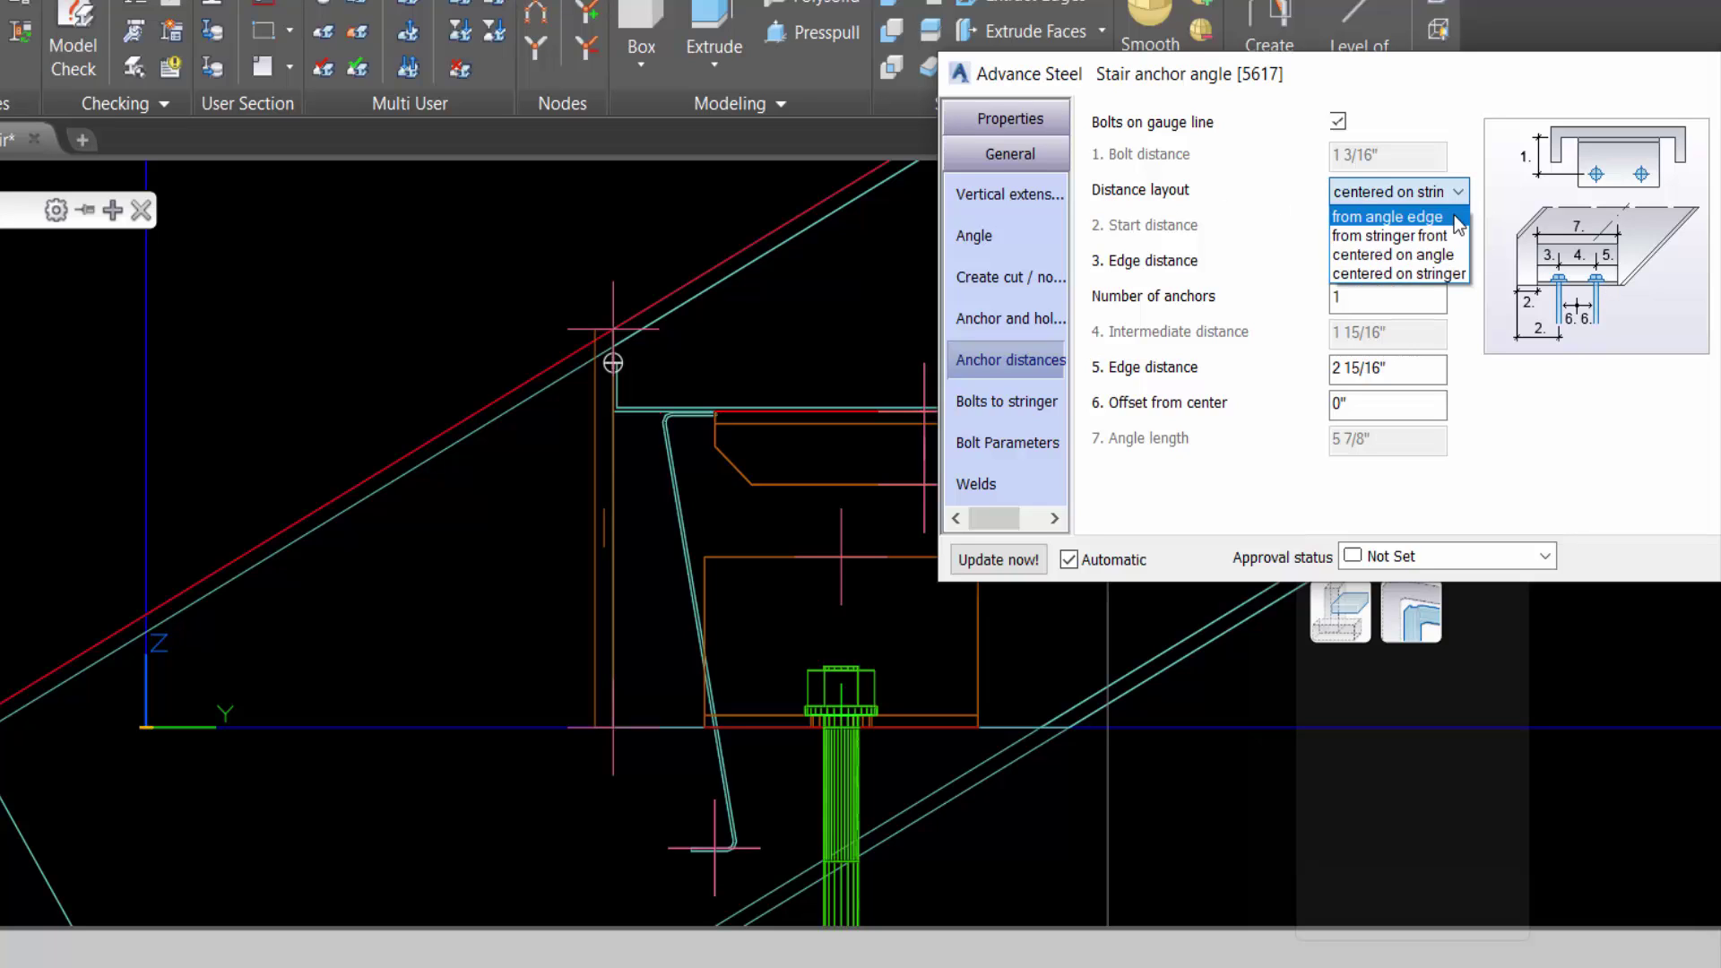
{"action": "left_click", "coordinate": [1449, 217]}
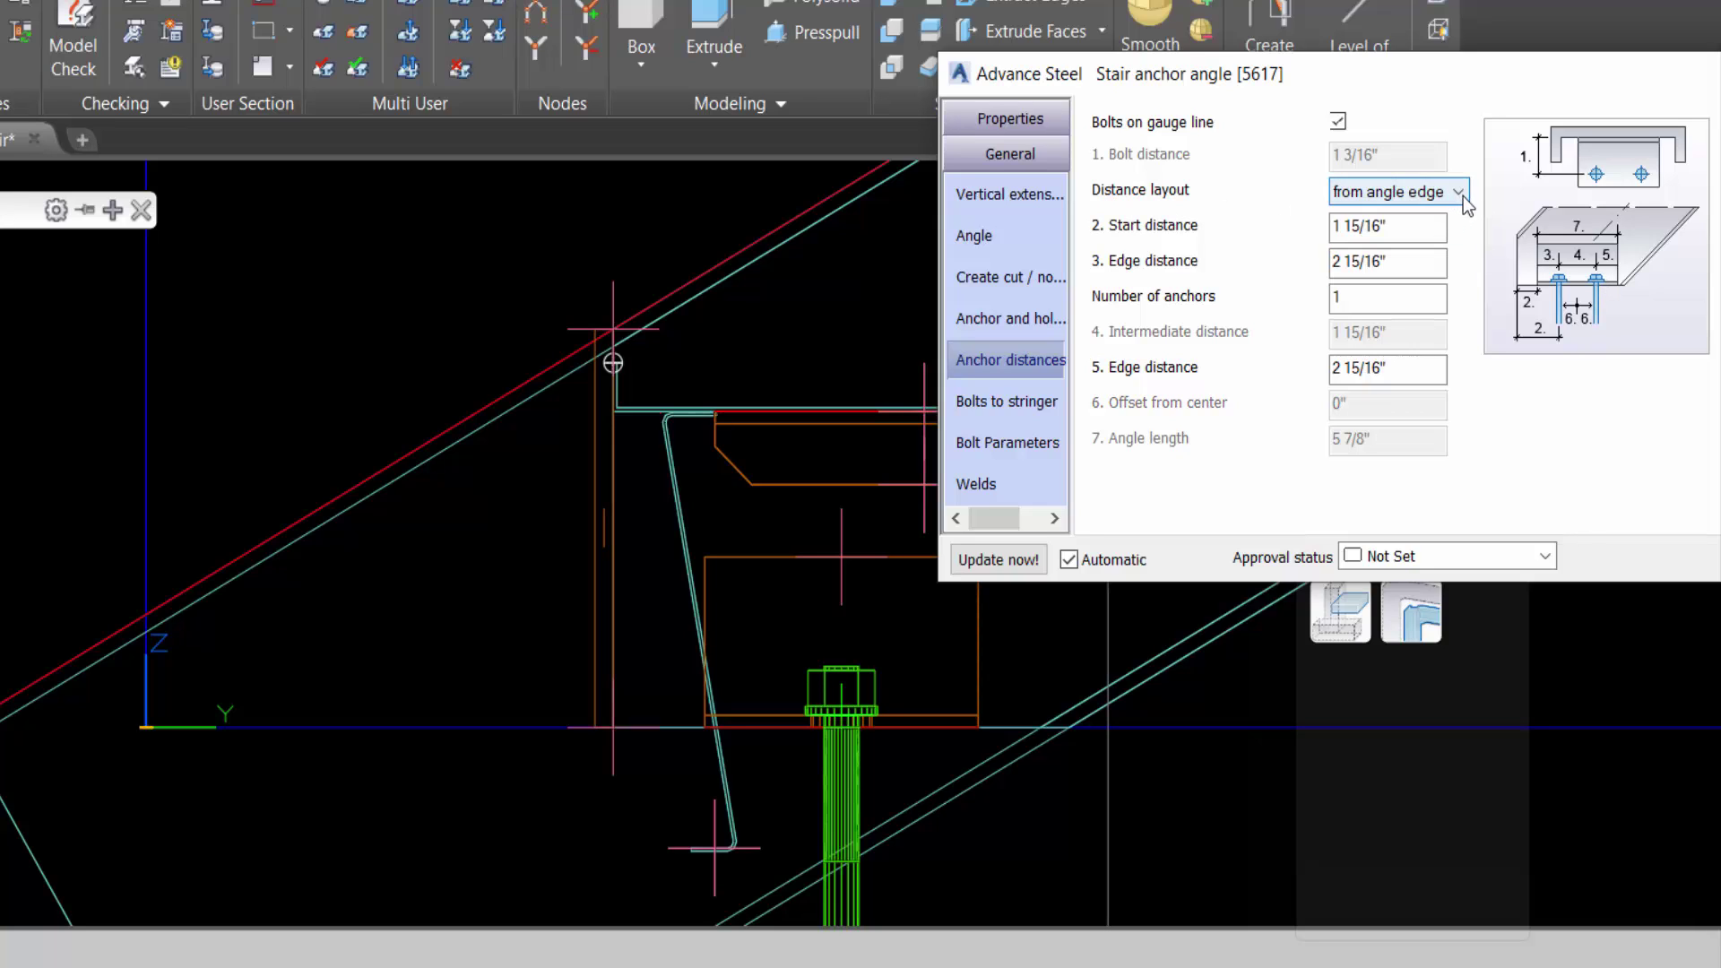
{"action": "left_click", "coordinate": [1461, 197]}
{"action": "left_click", "coordinate": [1452, 232]}
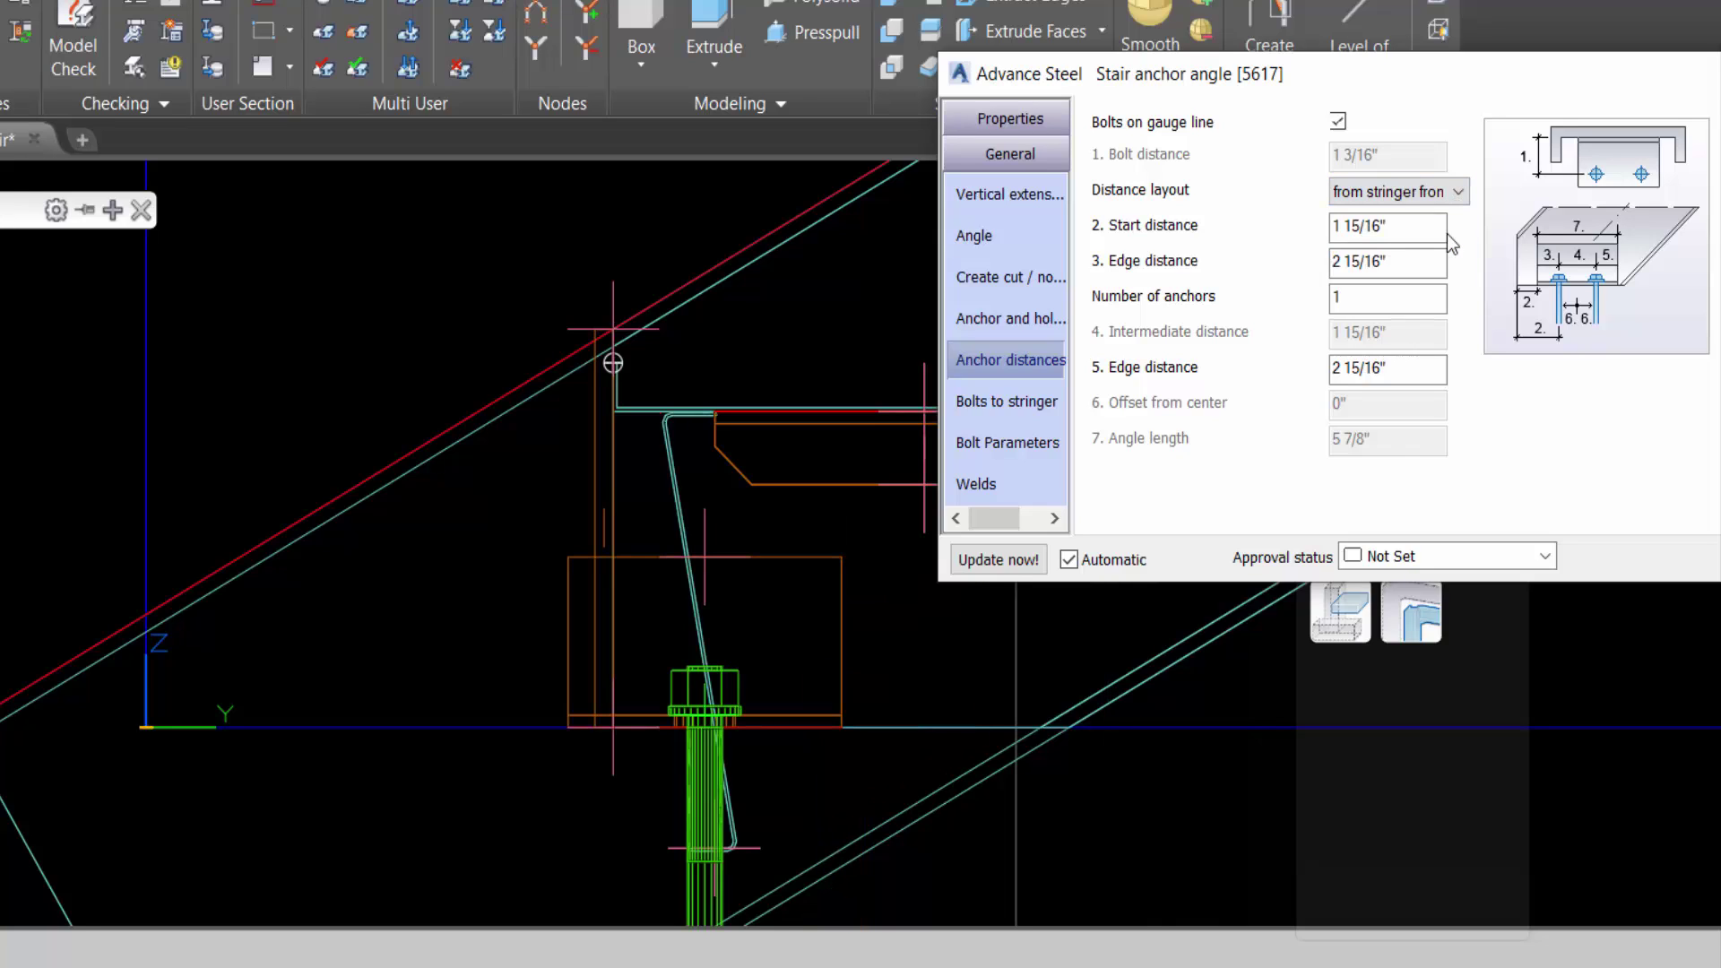
{"action": "left_click", "coordinate": [1459, 194]}
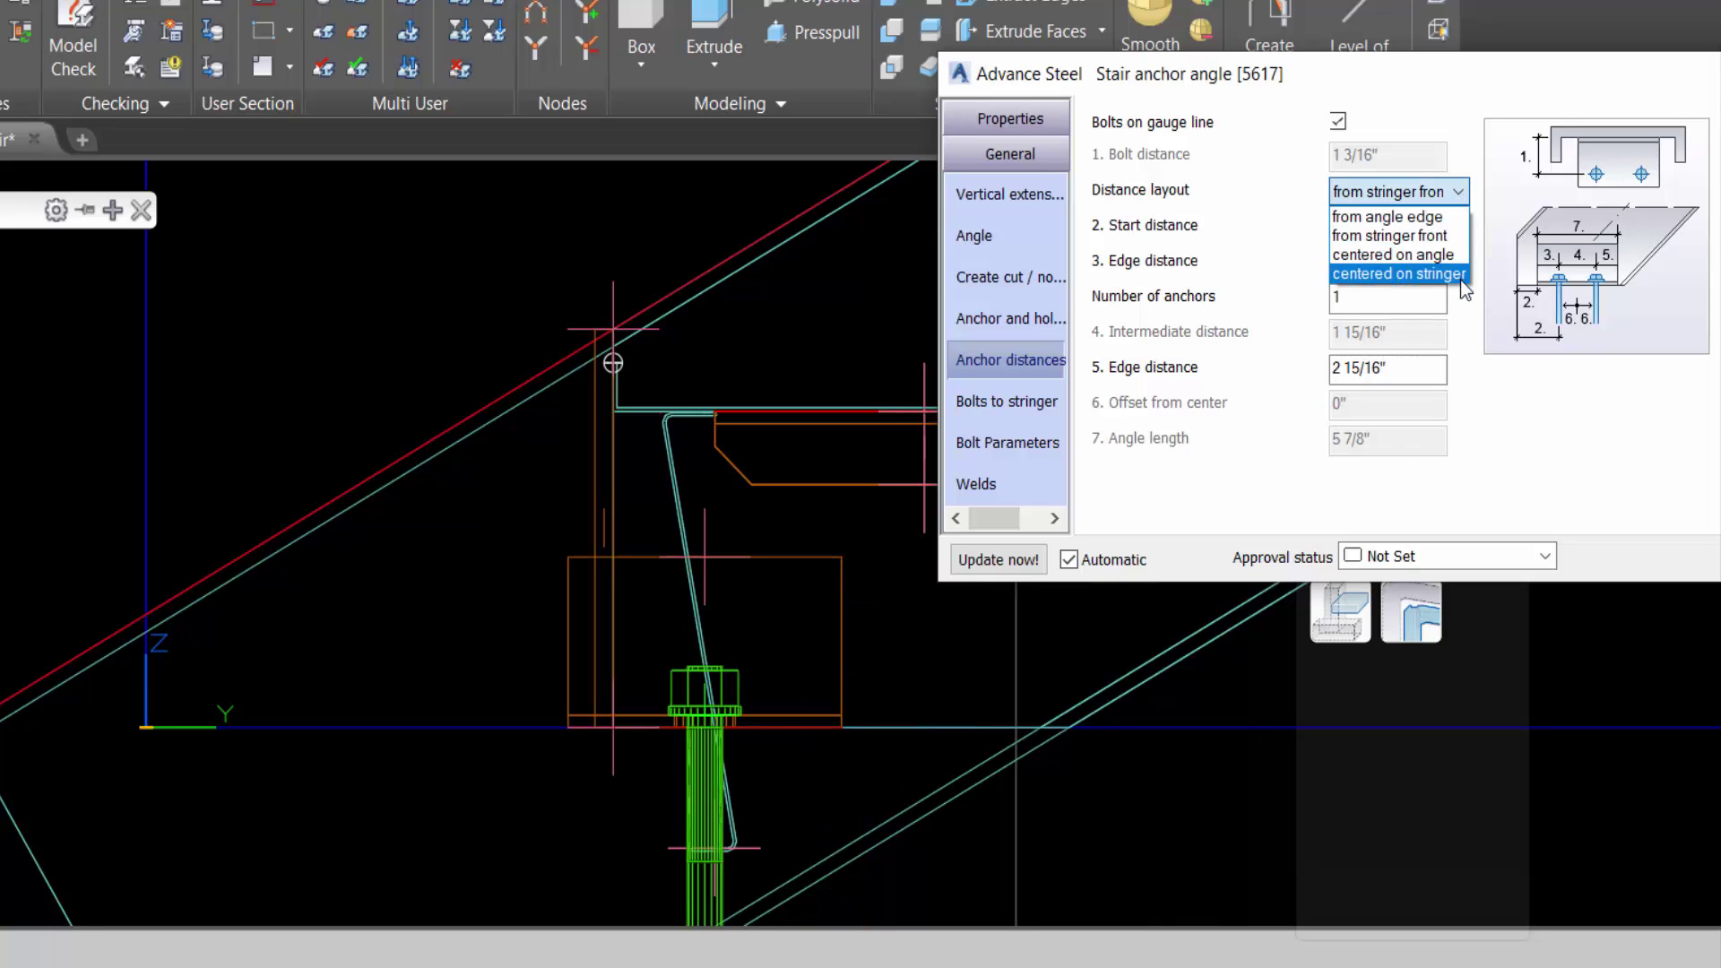
{"action": "left_click", "coordinate": [1398, 273]}
{"action": "left_click", "coordinate": [1419, 268]}
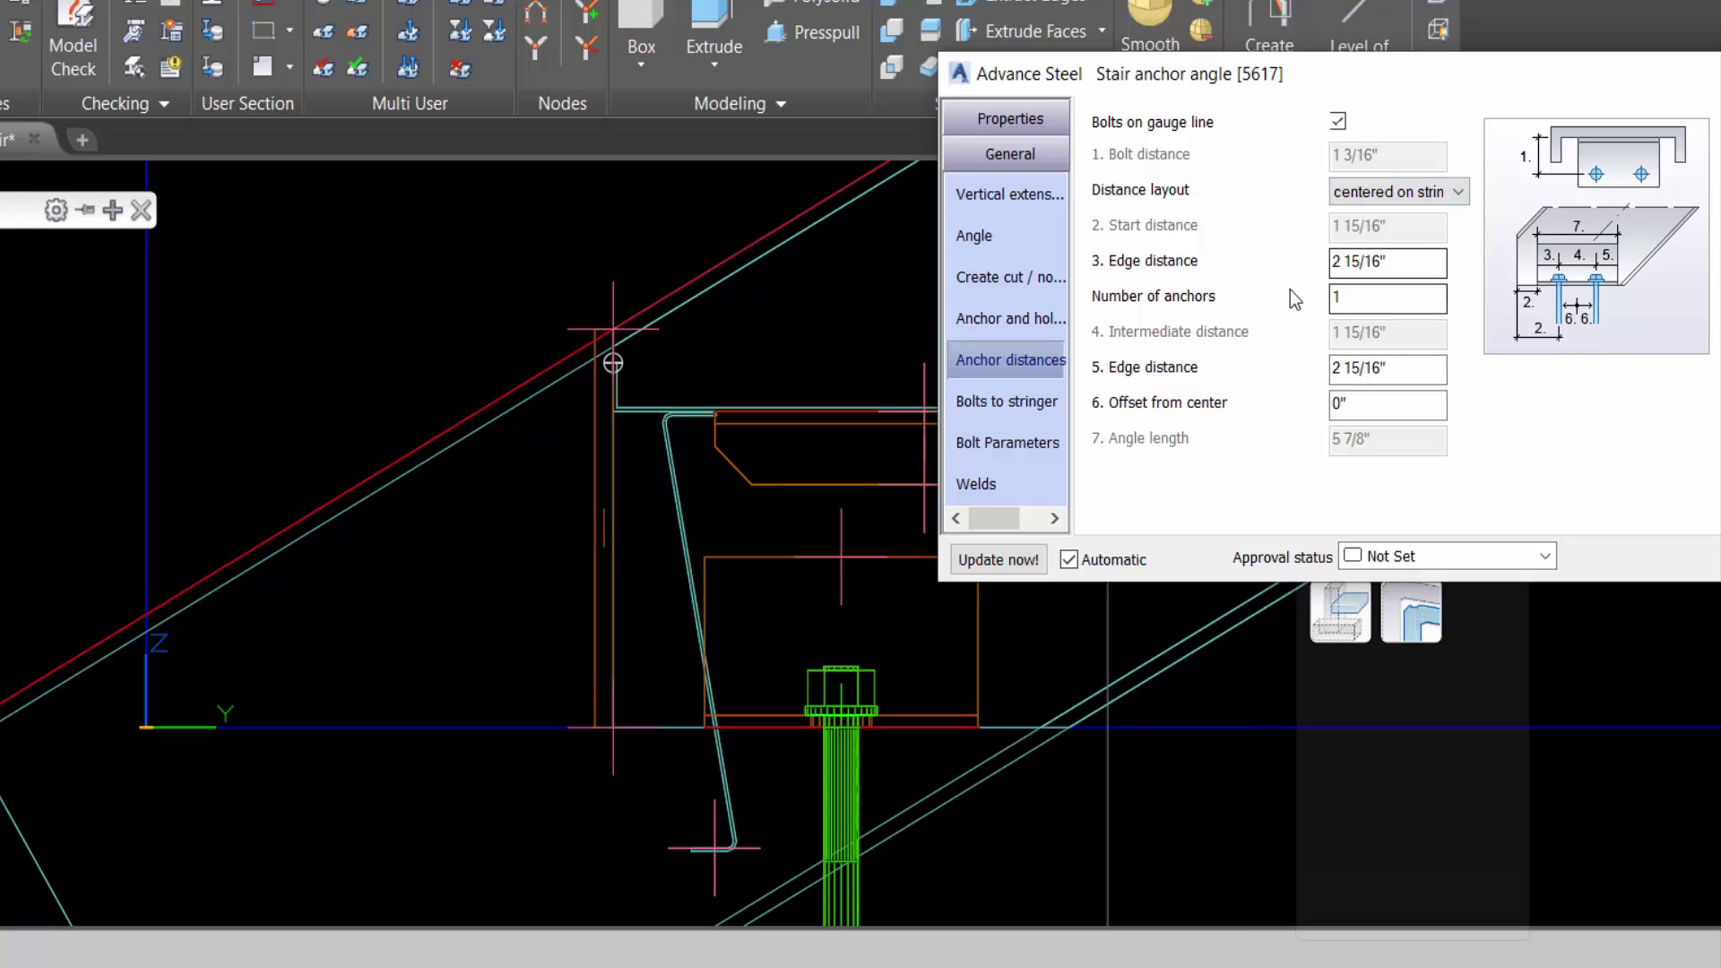
Try a first anchor edge distance of 1 15/16" and restore it to 2 15/16"
{"action": "double_click", "coordinate": [1335, 261]}
{"action": "type", "text": "1"}
{"action": "double_click", "coordinate": [1329, 268]}
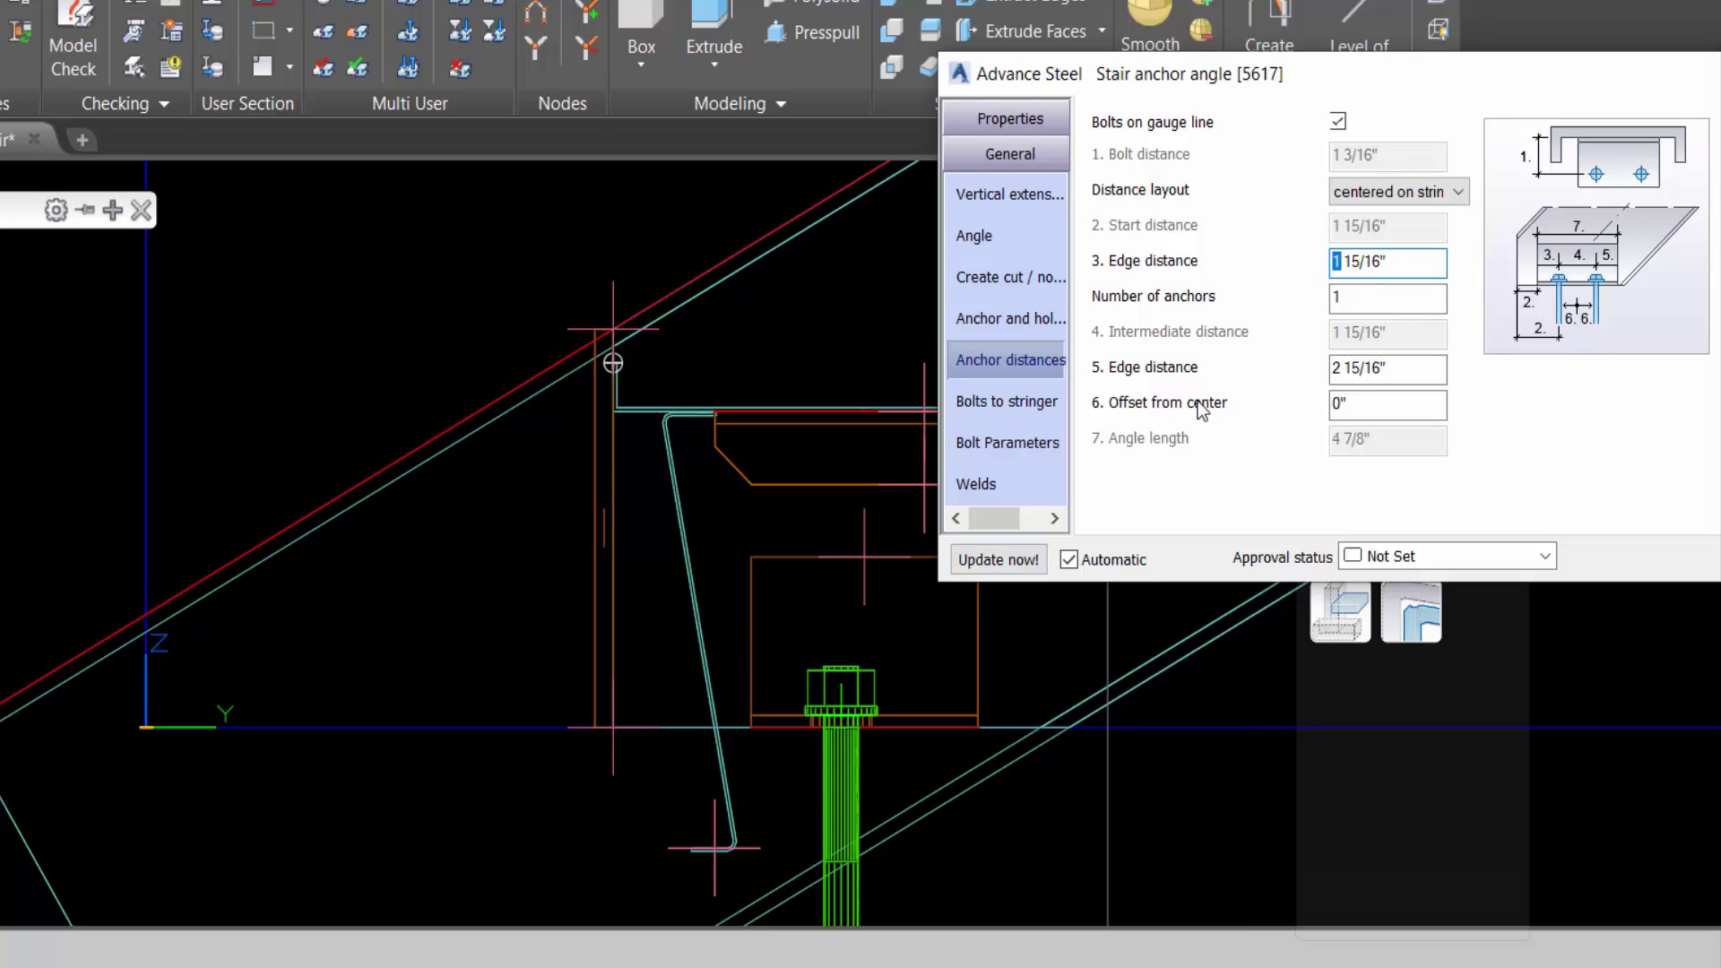
{"action": "type", "text": "2"}
{"action": "key", "text": "Return"}
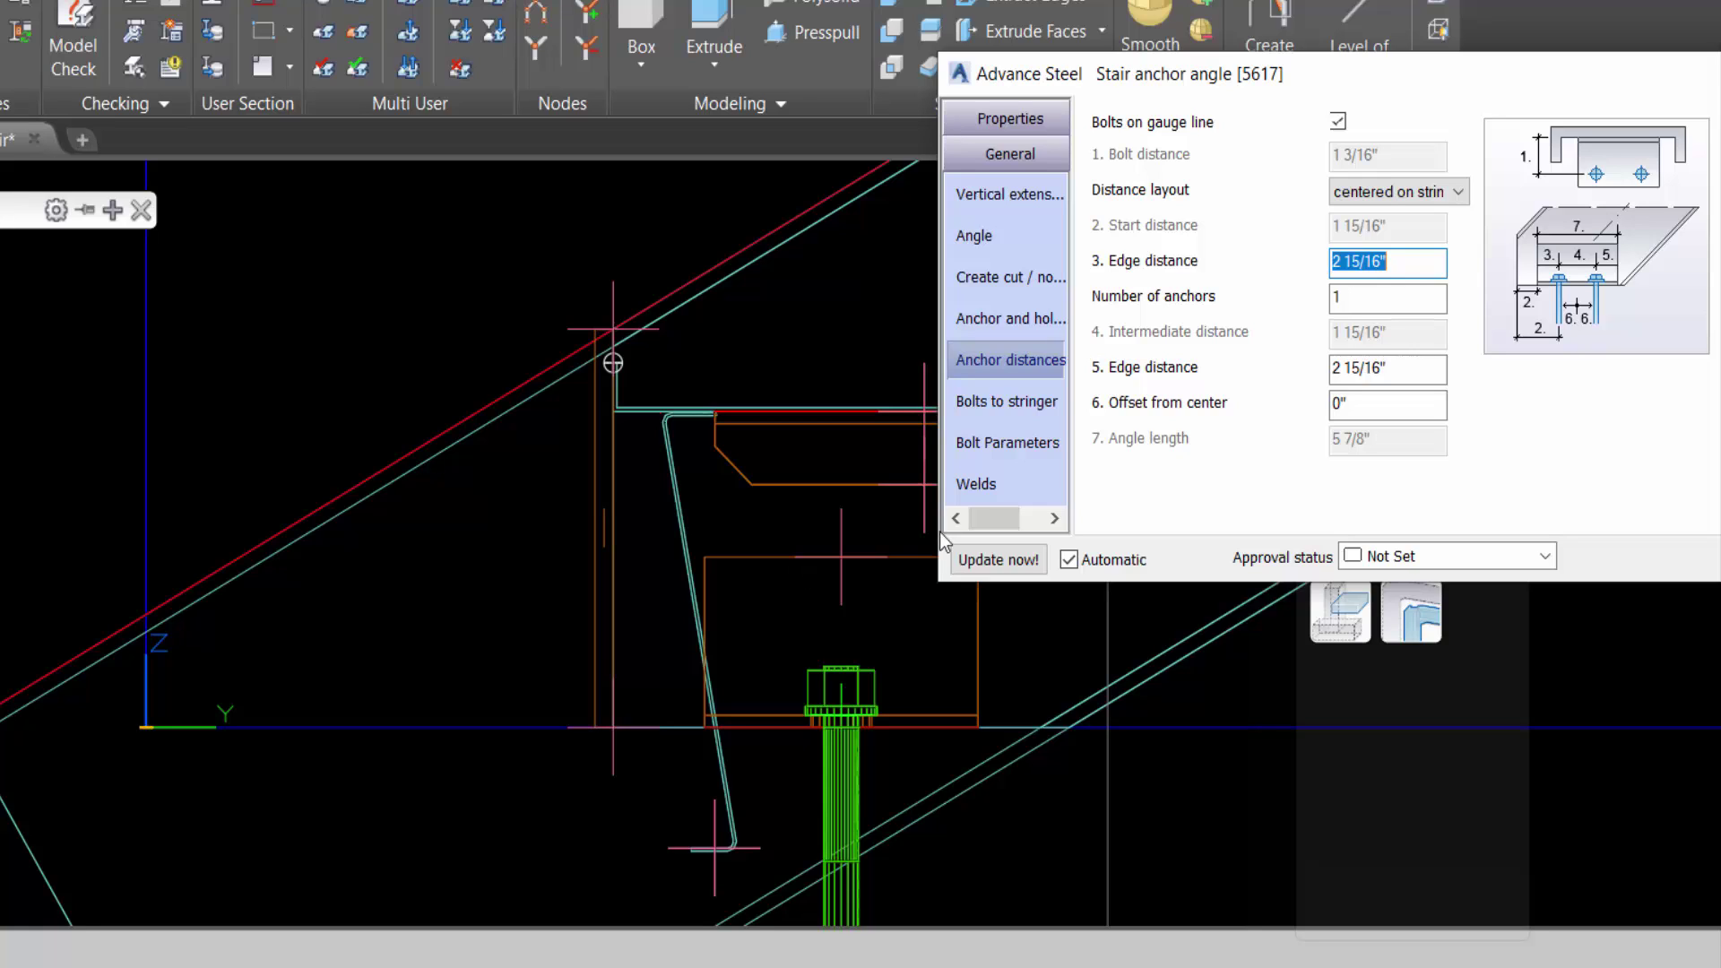
Review the stringer bolt layout, bolt parameters and weld settings, and close the joint properties
{"action": "left_click", "coordinate": [990, 400]}
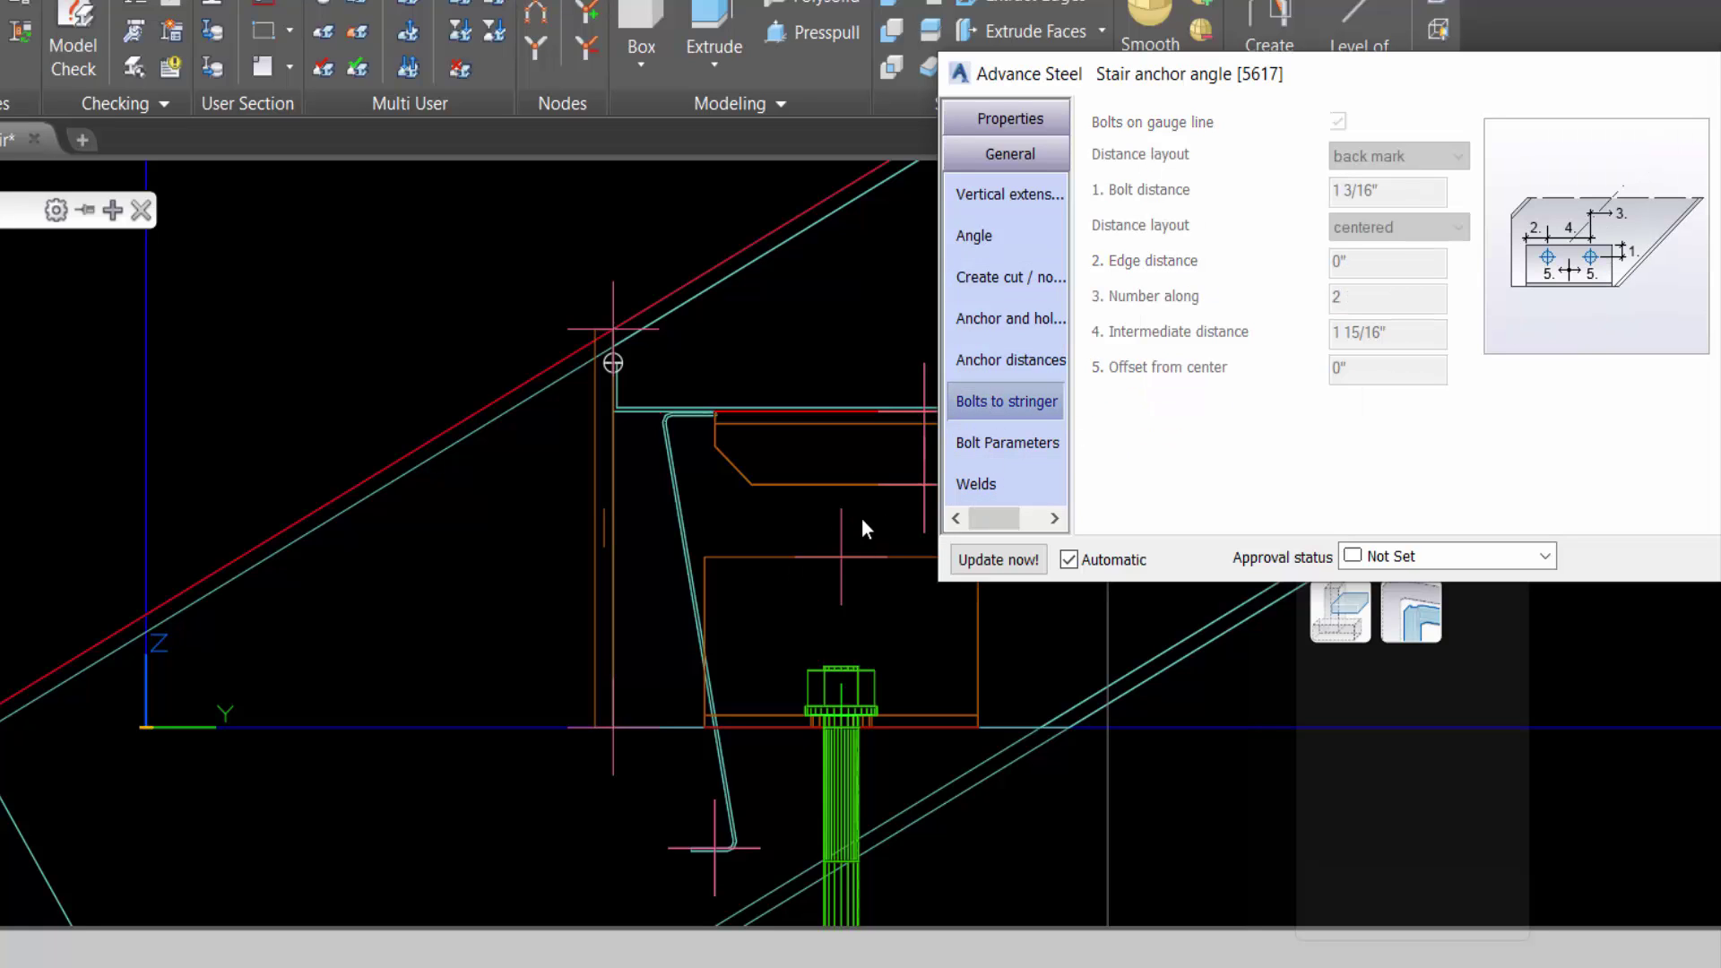
{"action": "left_click", "coordinate": [1007, 443]}
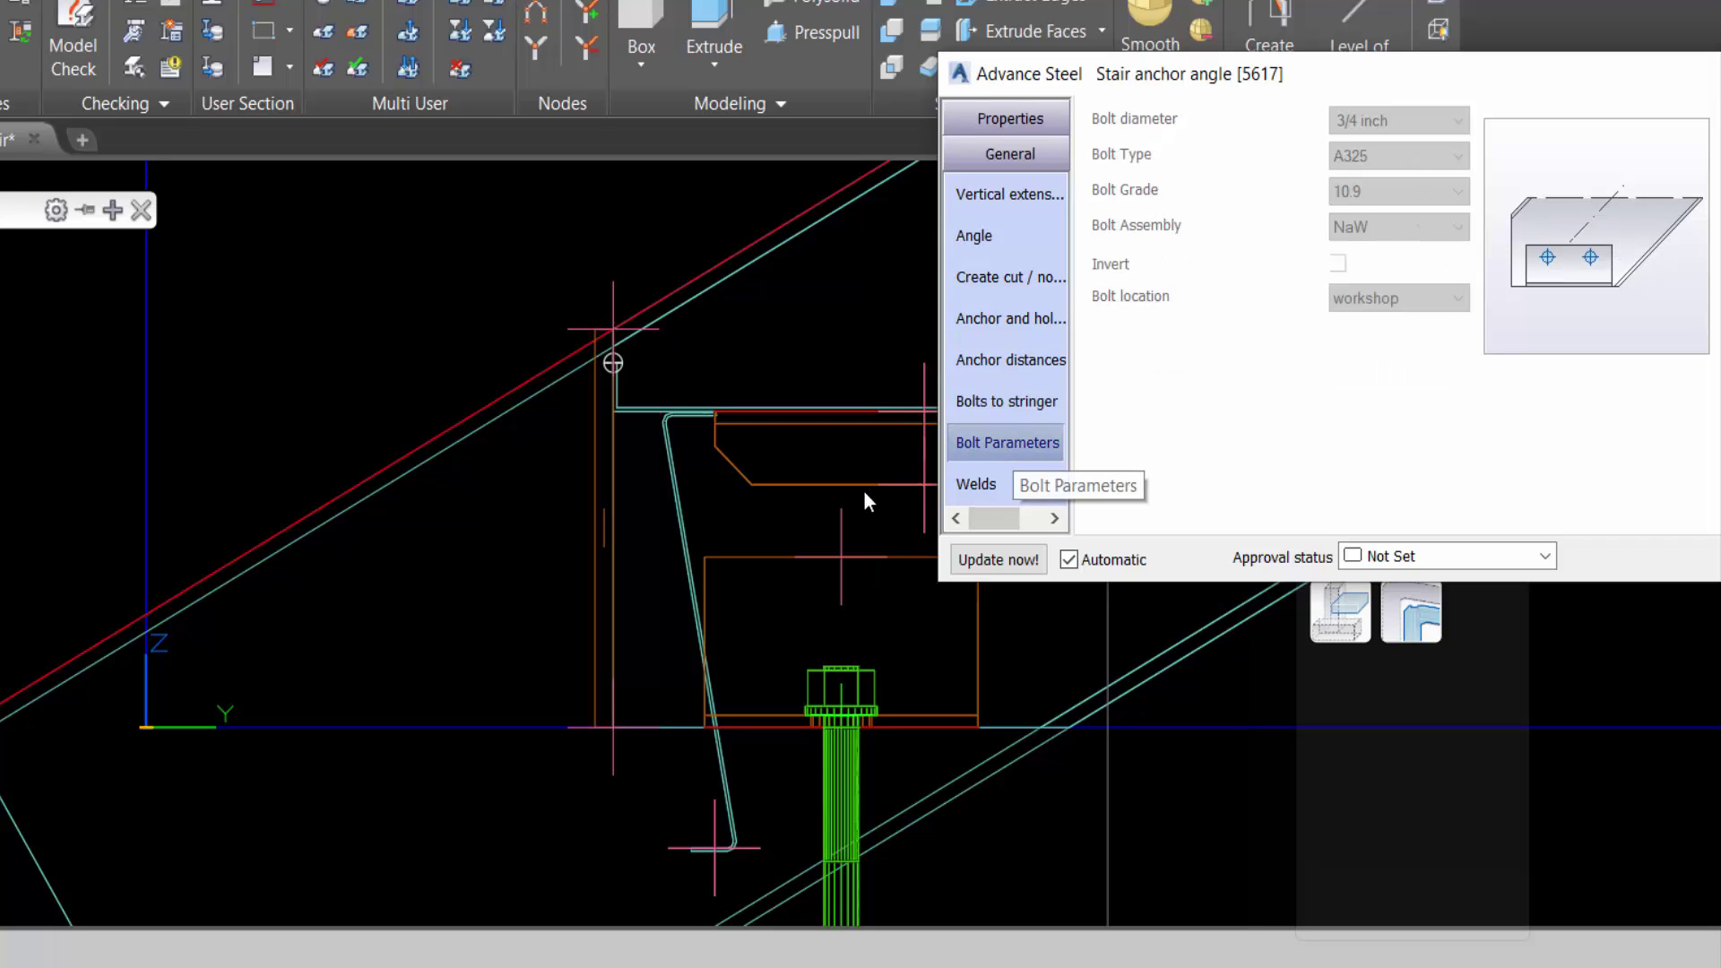
{"action": "left_click", "coordinate": [1000, 488]}
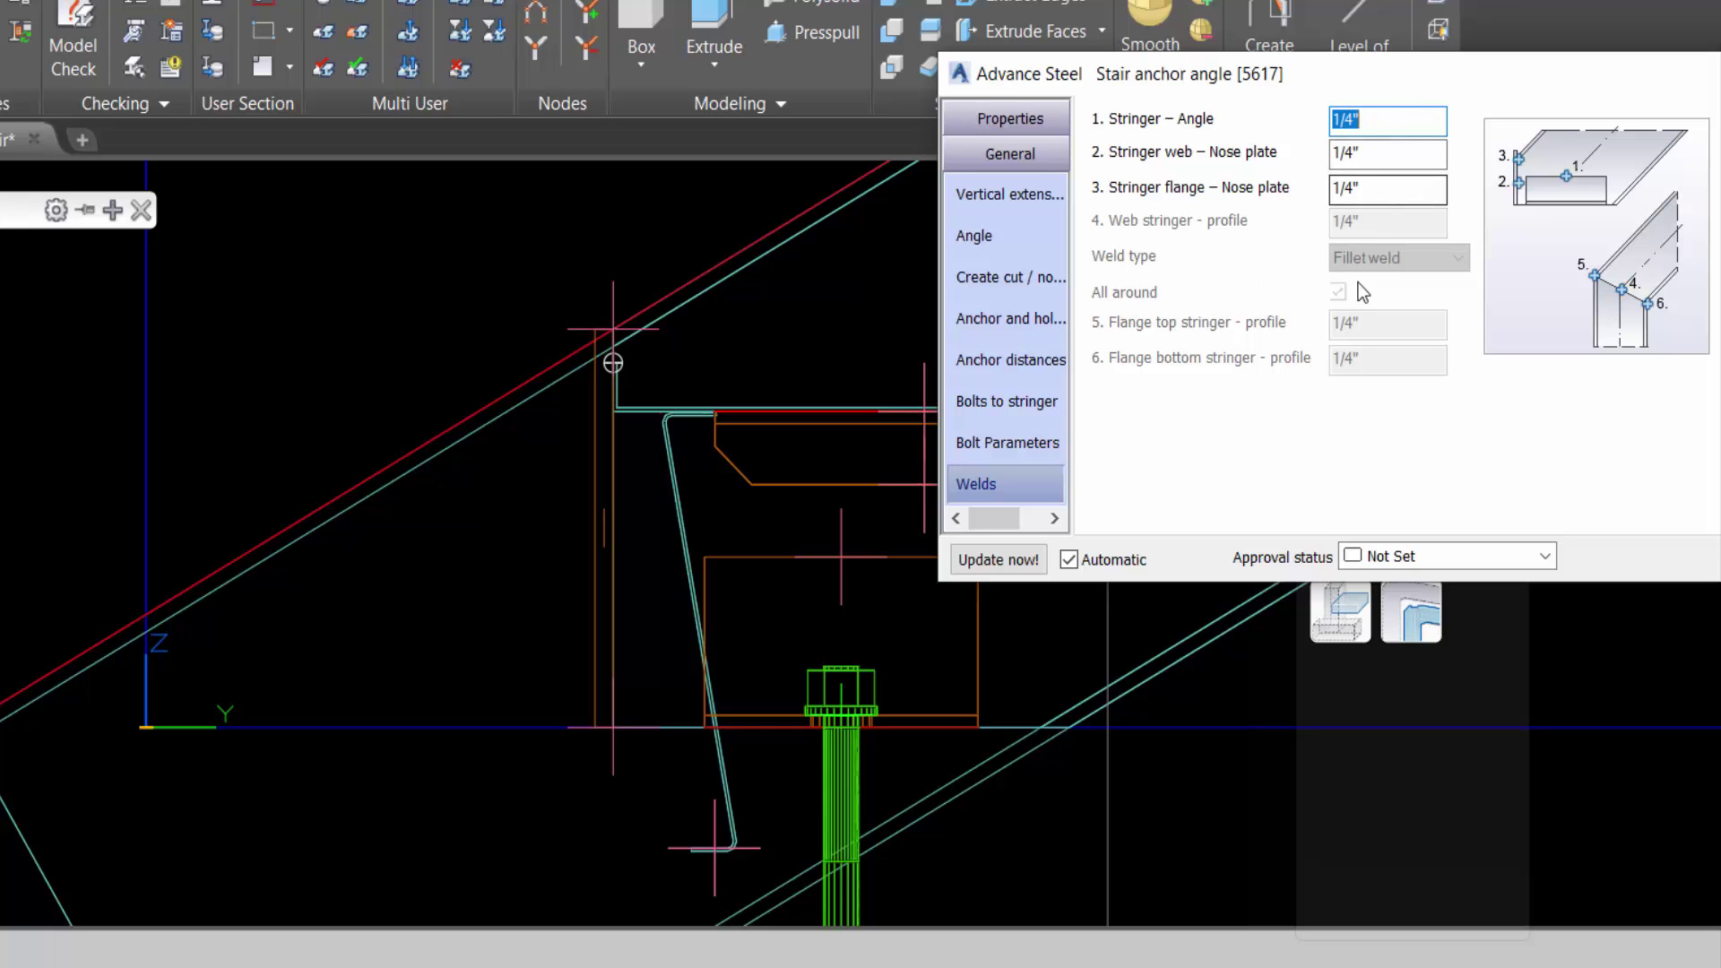
{"action": "left_click", "coordinate": [1559, 137]}
Reopen the stair anchor angle's joint properties and save its values as a new library entry
{"action": "mouse_move", "coordinate": [887, 645]}
{"action": "middle_mouse_down", "text": "shift"}
{"action": "mouse_move", "coordinate": [869, 627]}
{"action": "mouse_move", "coordinate": [1016, 678]}
{"action": "mouse_move", "coordinate": [1076, 663]}
{"action": "middle_mouse_up", "text": "shift"}
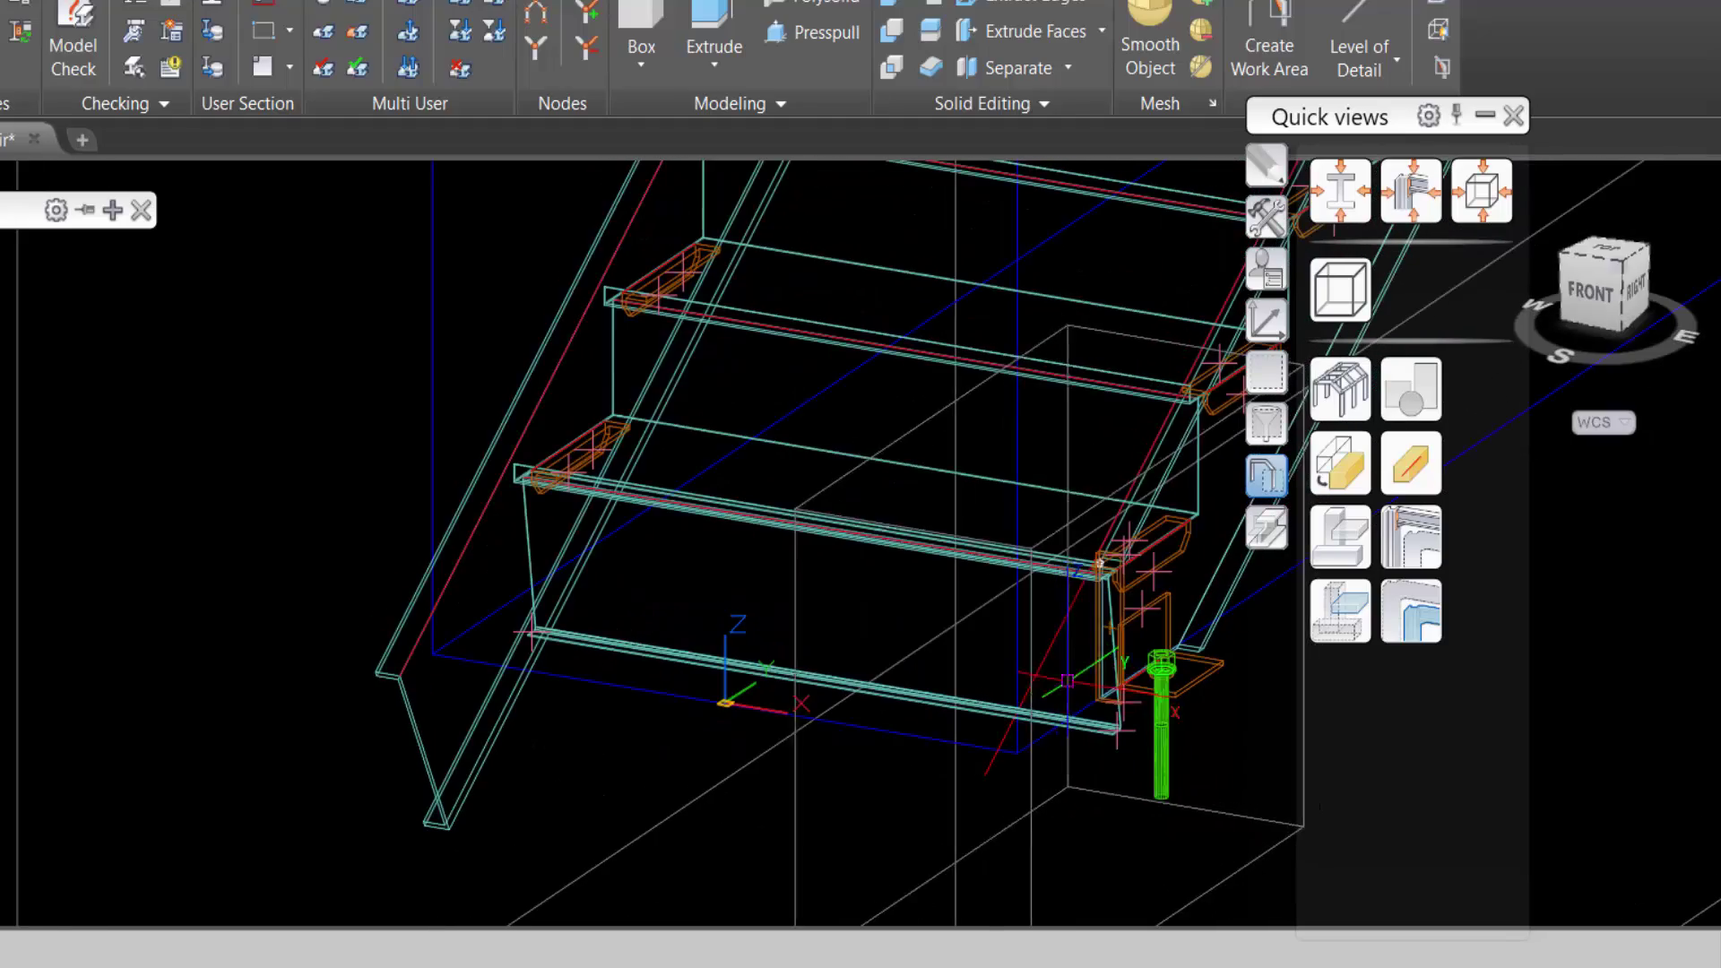
{"action": "middle_click_drag", "start_coordinate": [918, 409], "coordinate": [926, 691], "text": "shift"}
{"action": "right_click", "coordinate": [925, 690]}
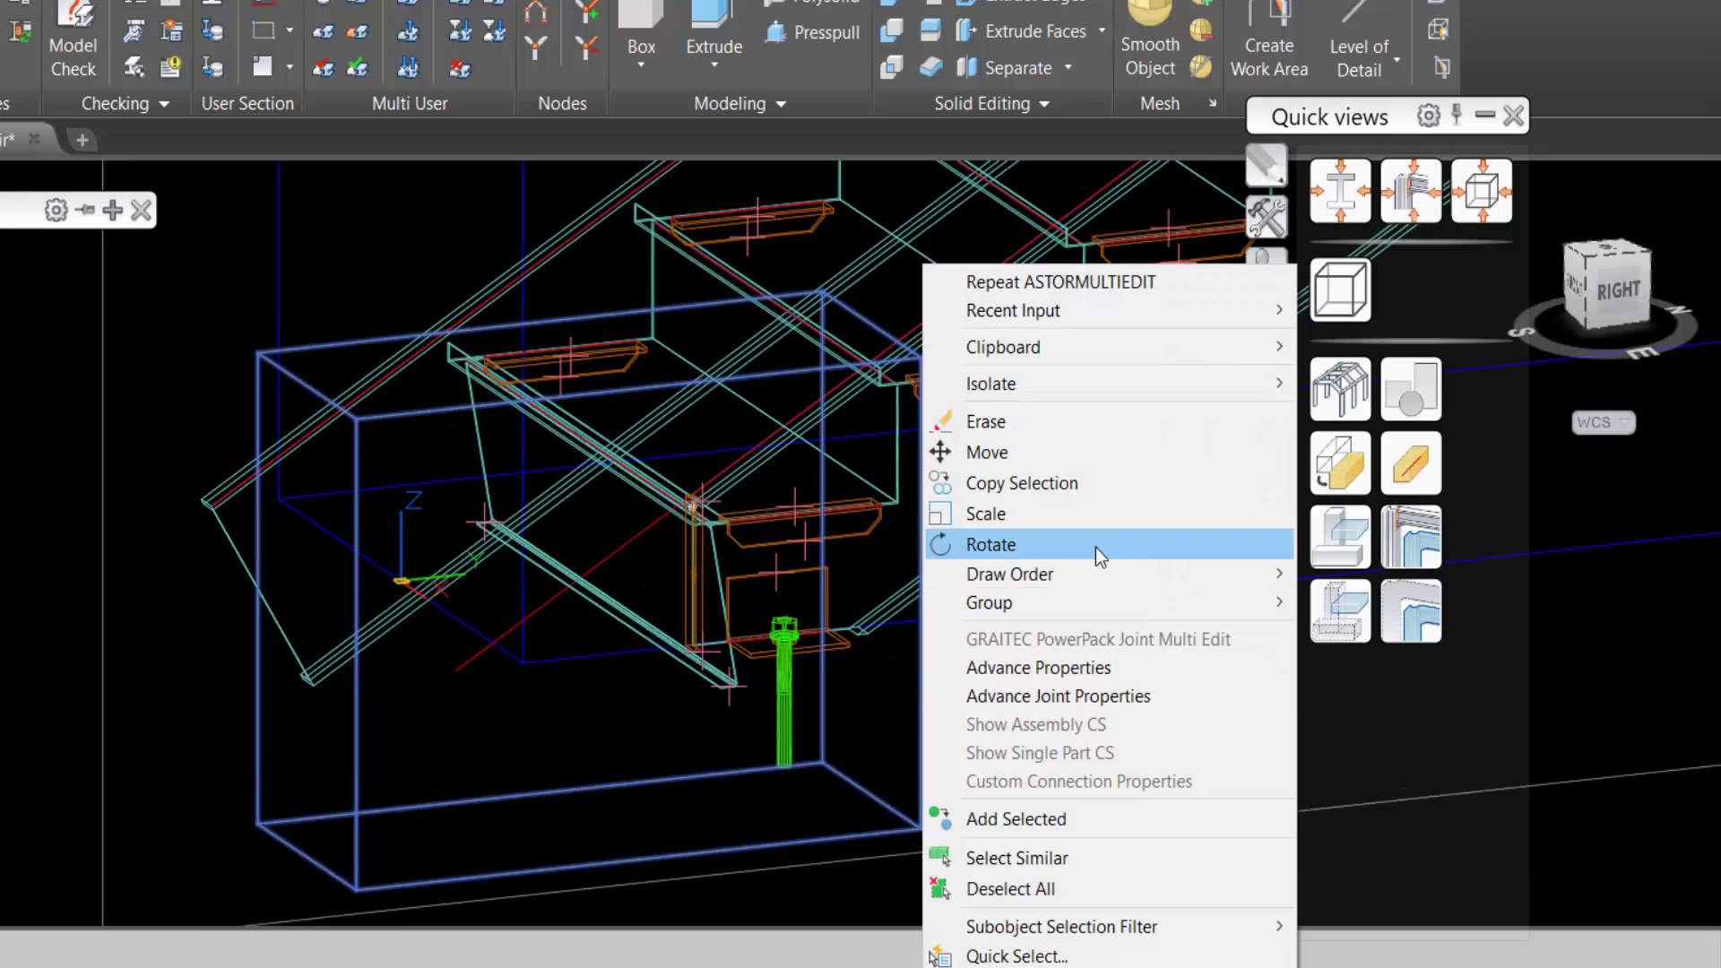
{"action": "left_click", "coordinate": [979, 695]}
{"action": "left_click", "coordinate": [695, 263]}
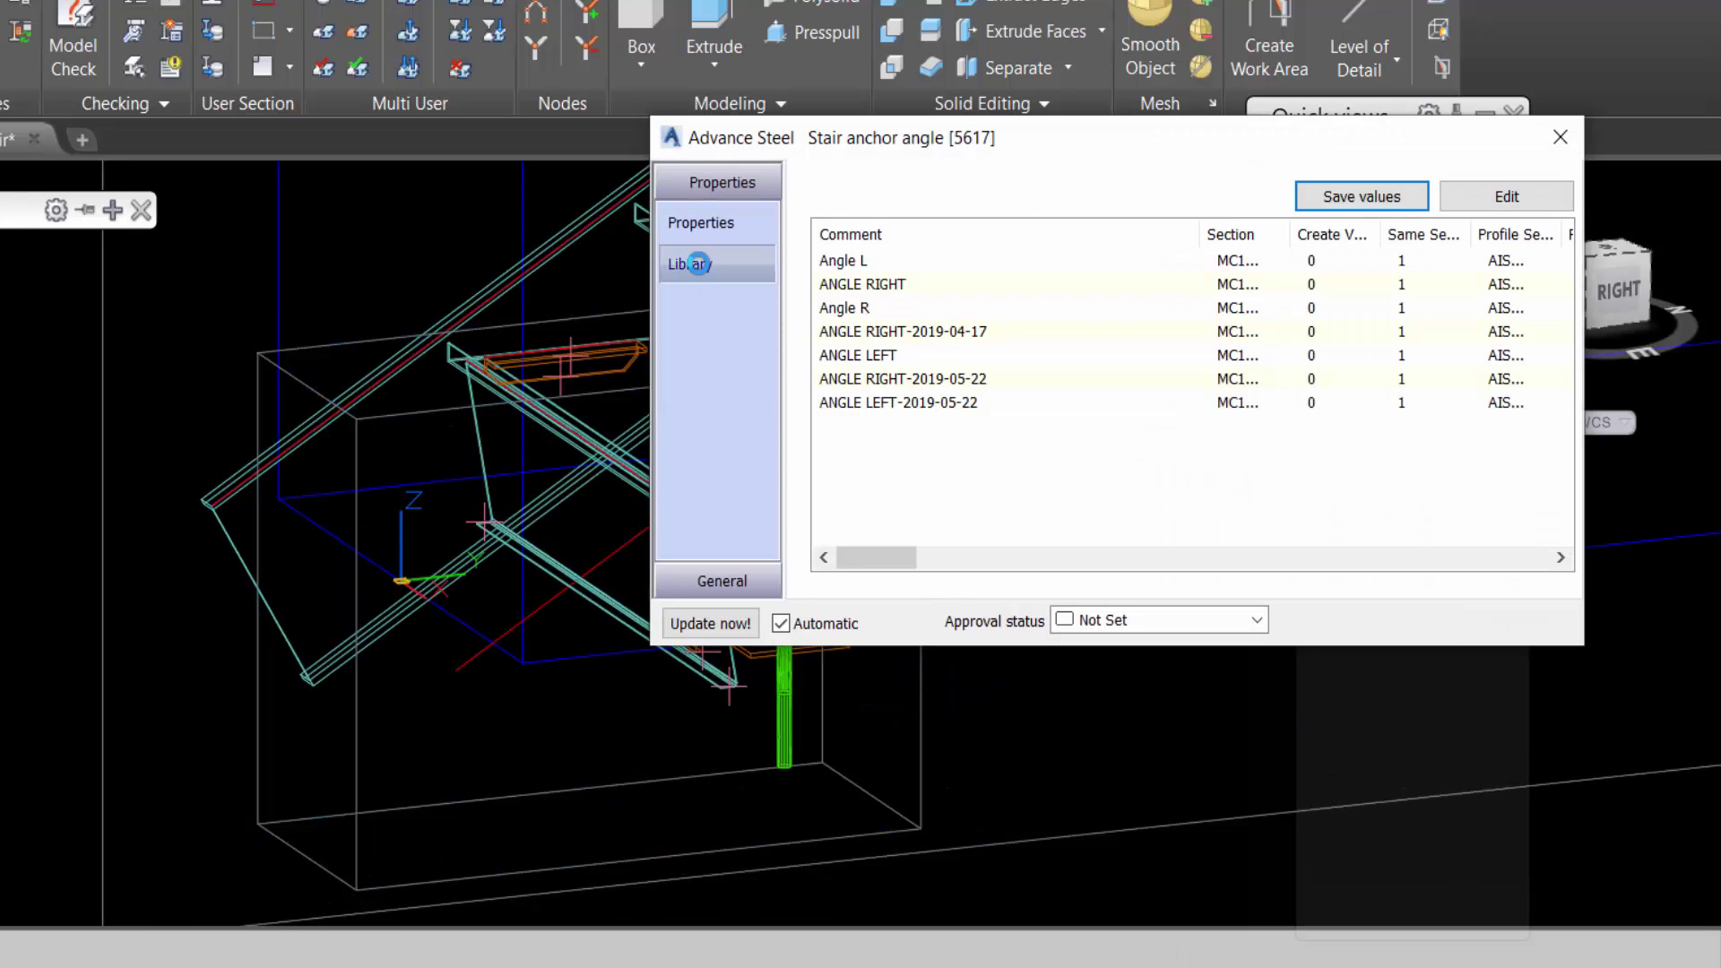
{"action": "left_click", "coordinate": [1347, 199]}
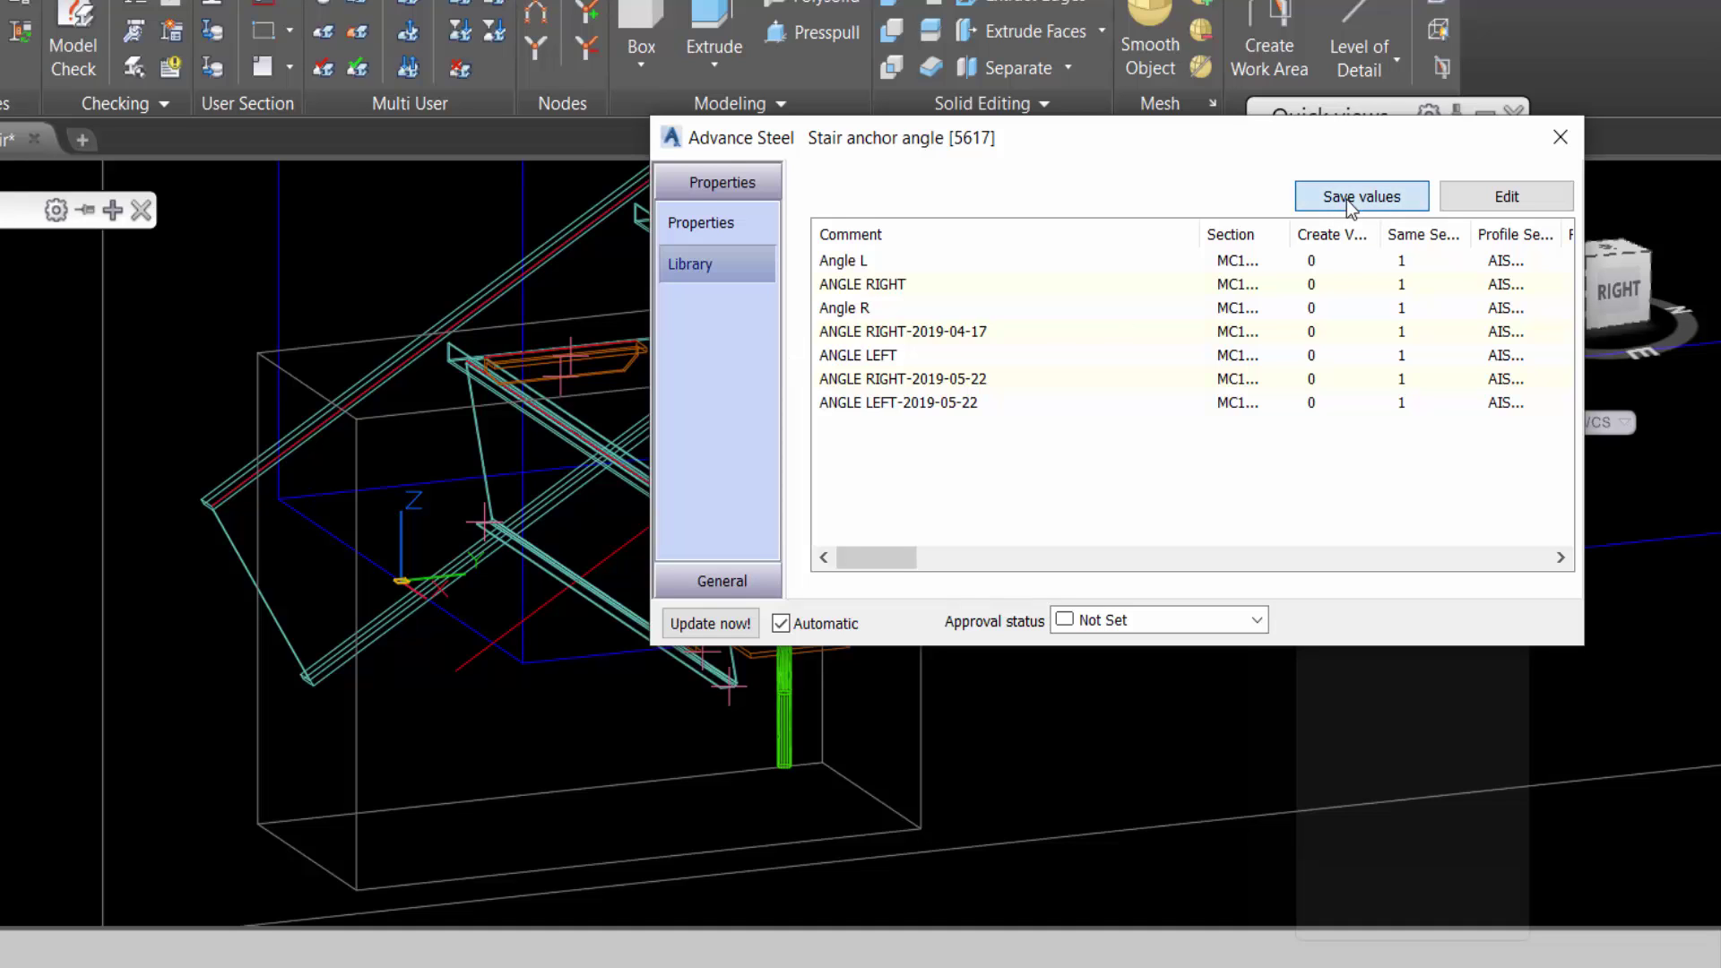
Name the new library entry ANGLE RIGHT-2019-06-12 and close the joint properties
{"action": "left_click", "coordinate": [1493, 205]}
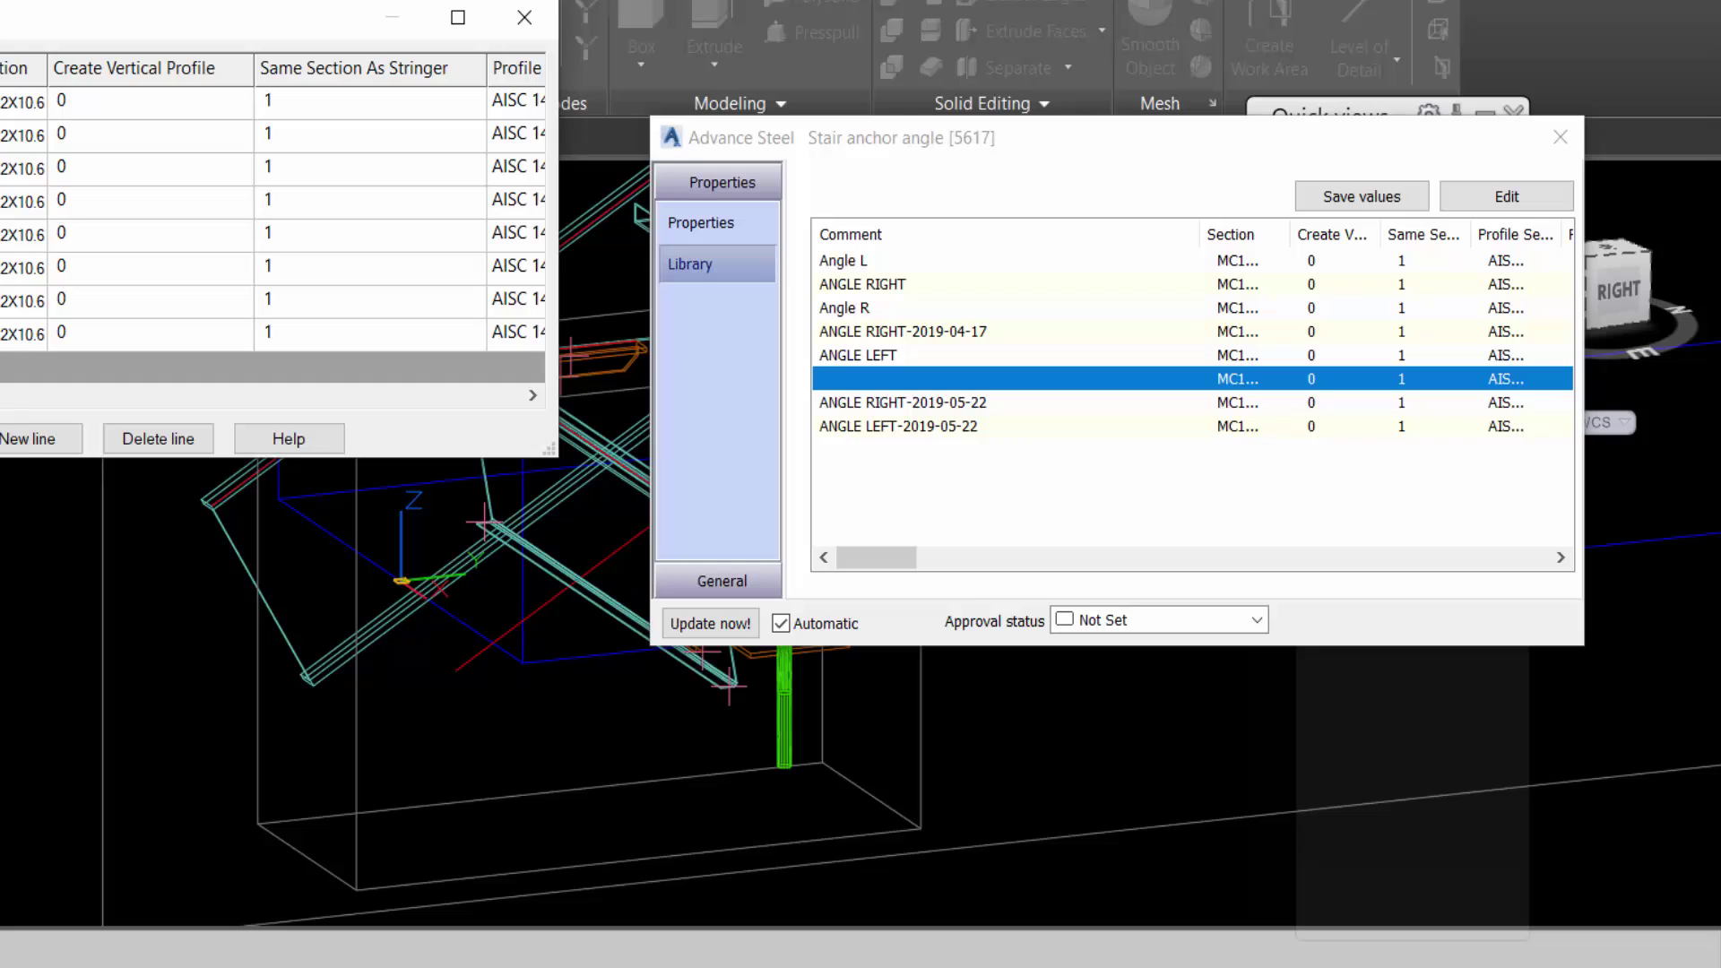
{"action": "left_click", "coordinate": [269, 302]}
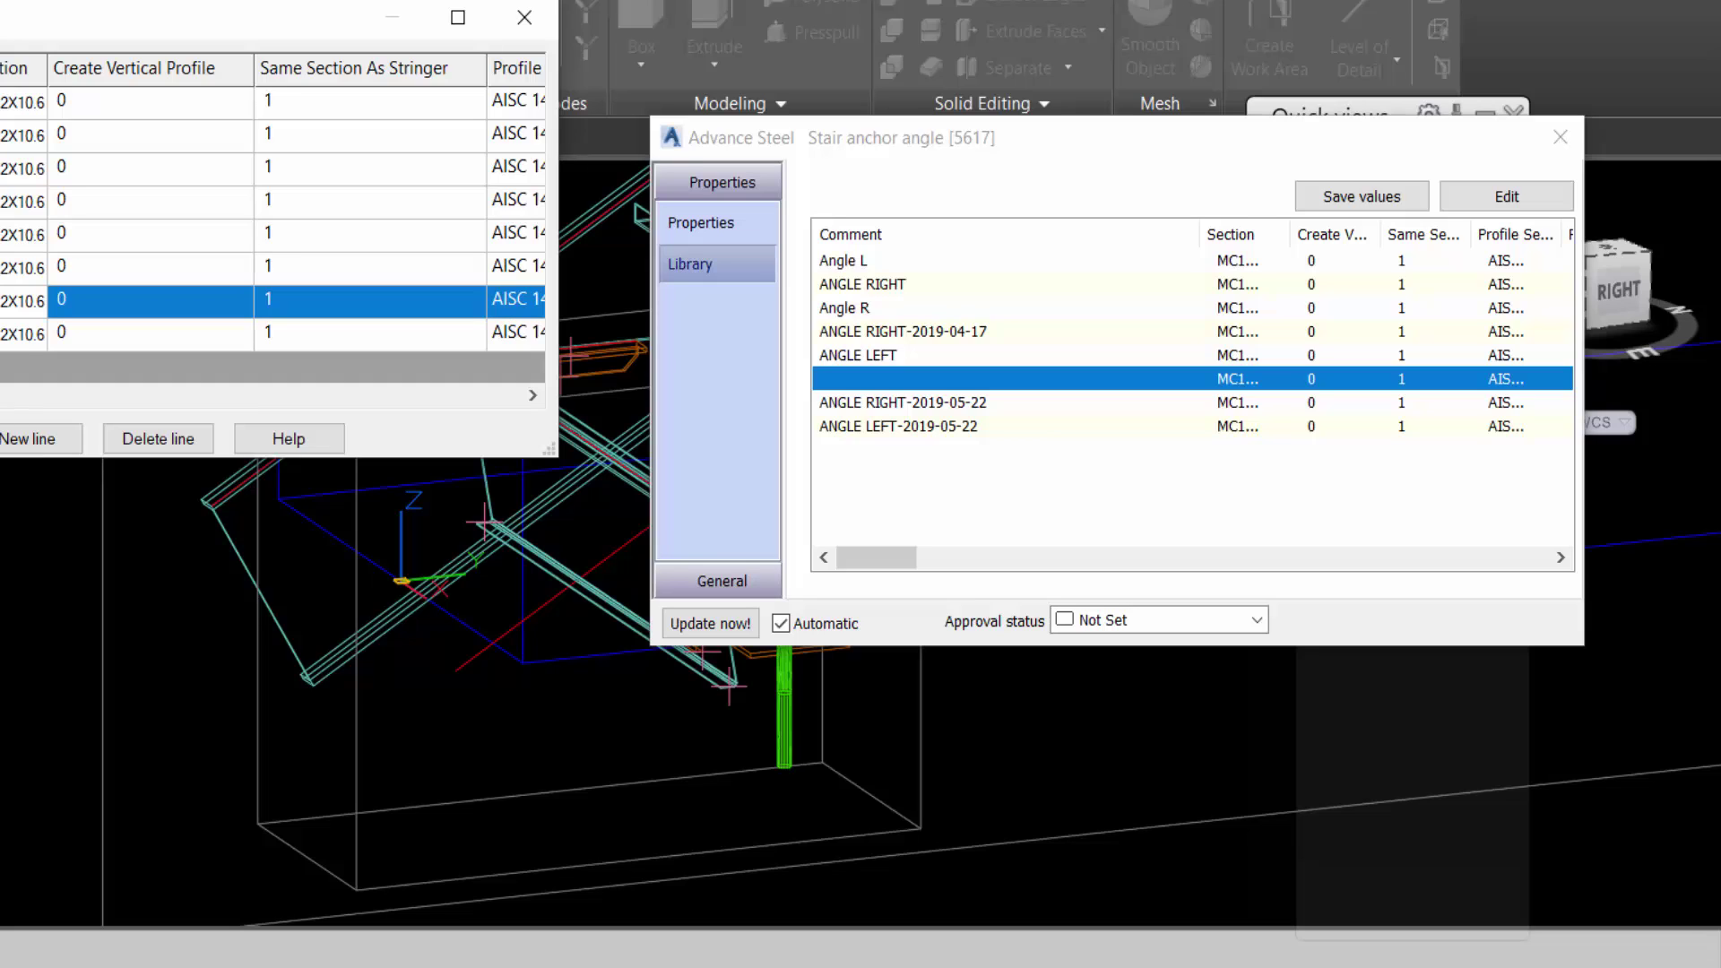
{"action": "left_click", "coordinate": [269, 268]}
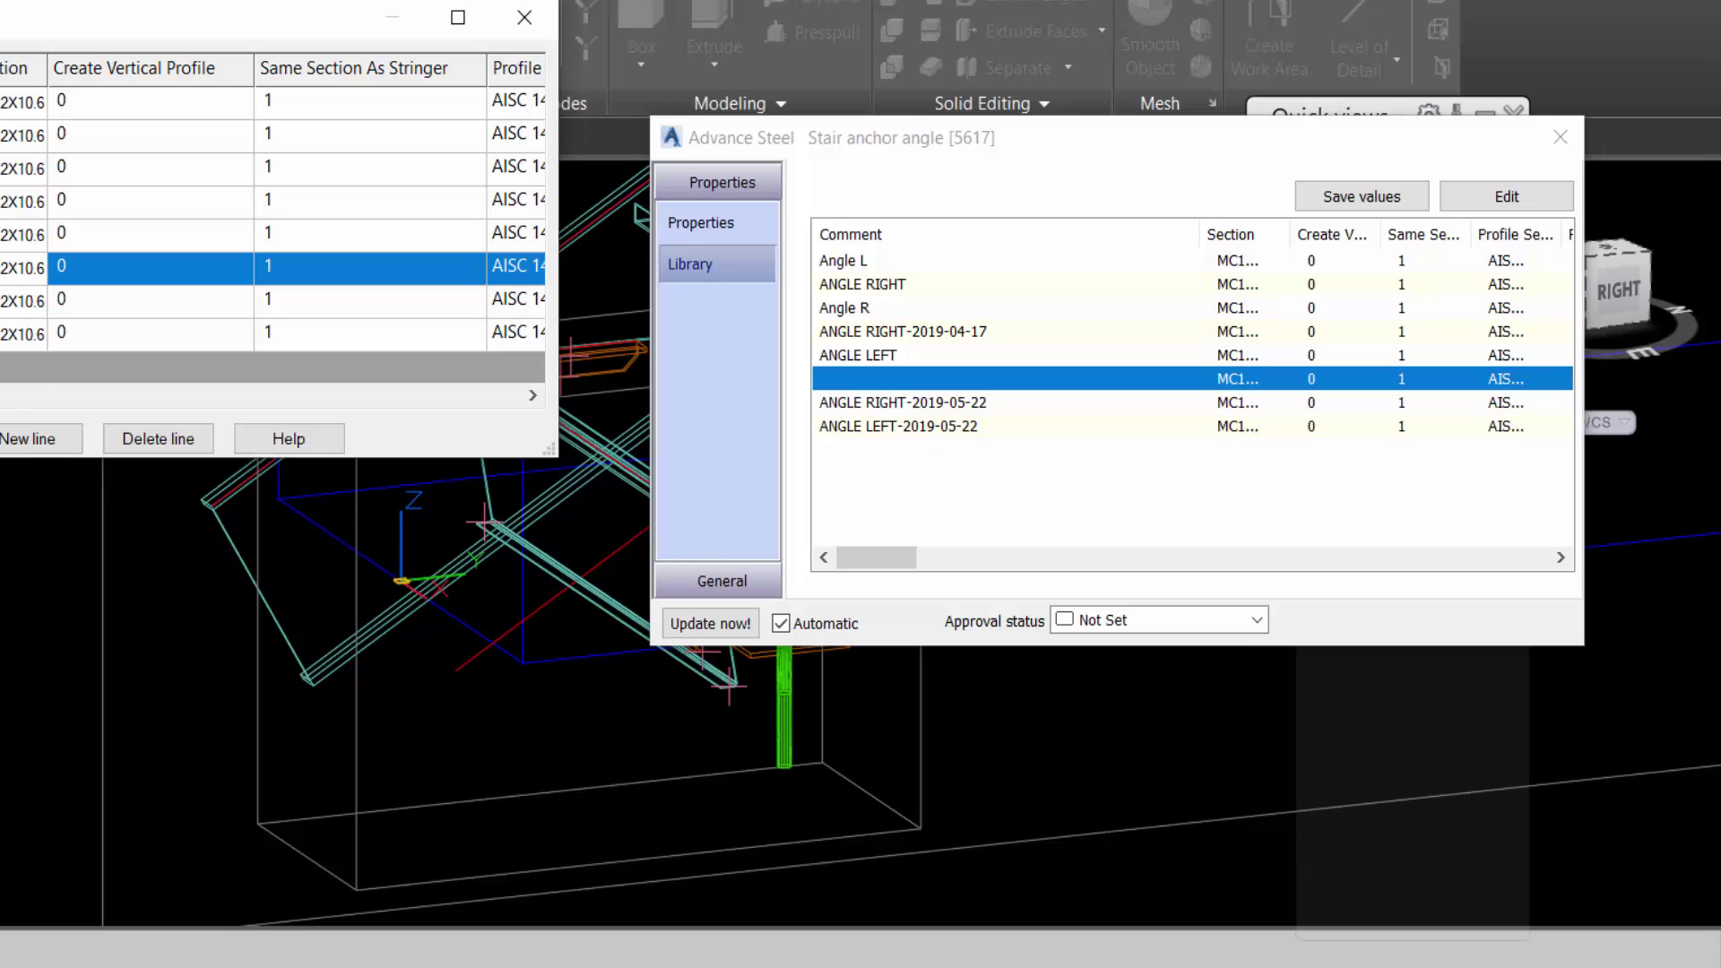
{"action": "key", "text": "Return"}
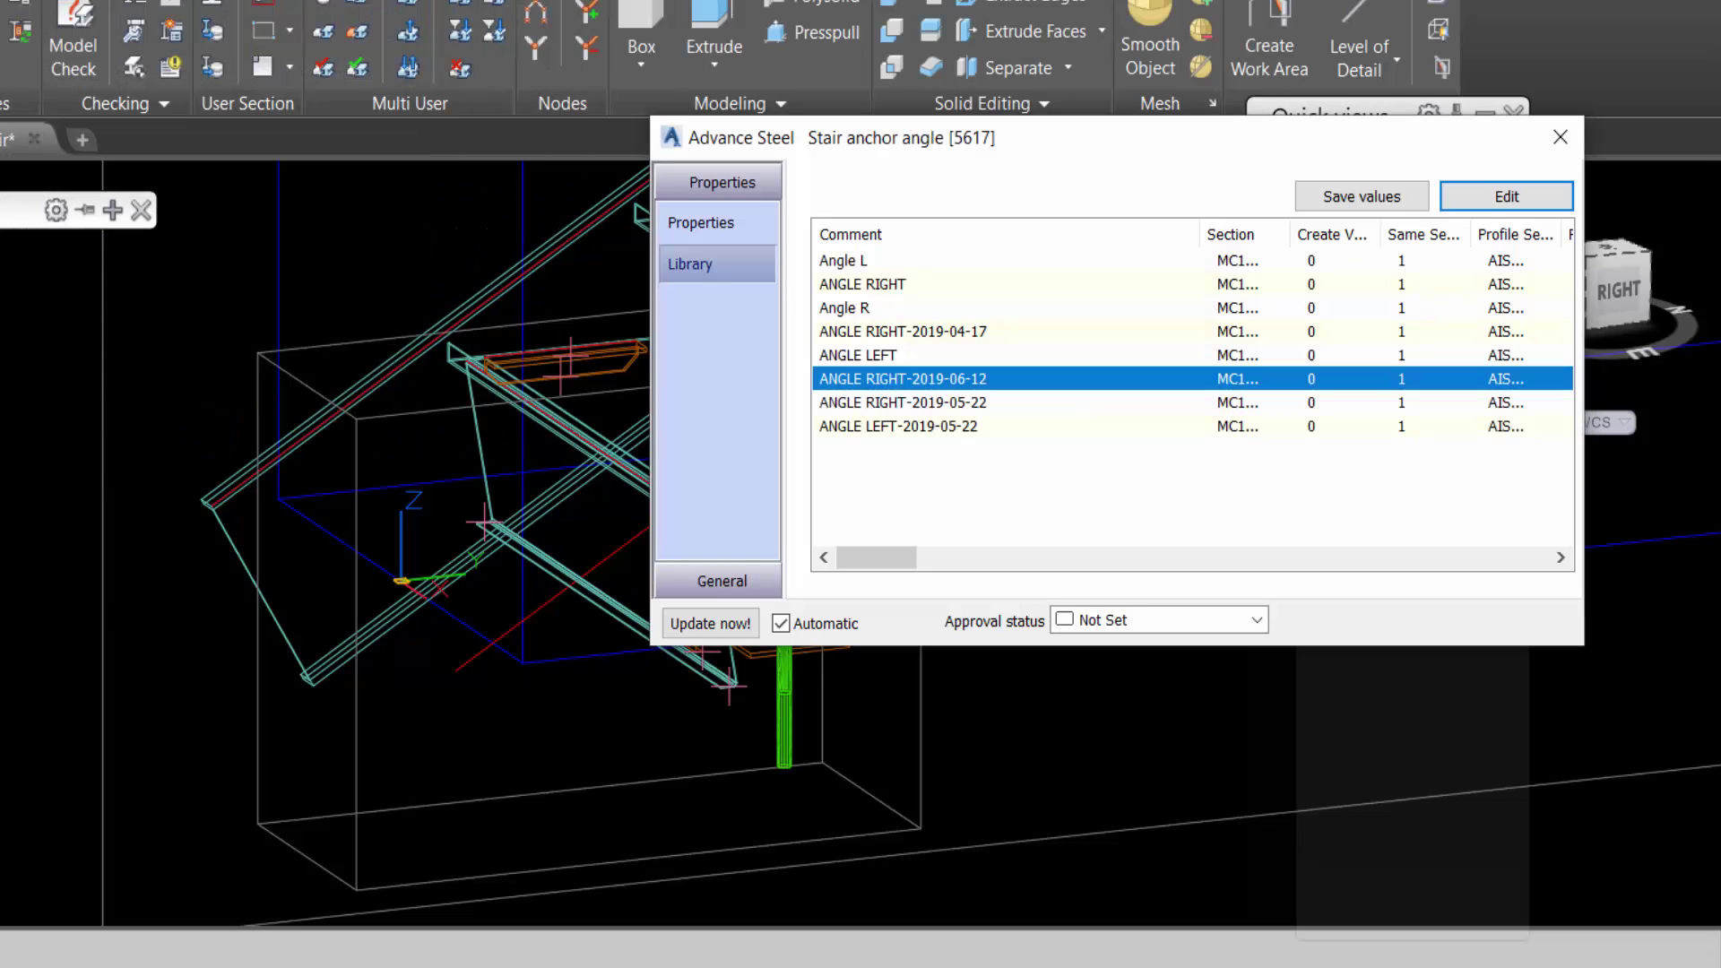
{"action": "left_click", "coordinate": [1560, 139]}
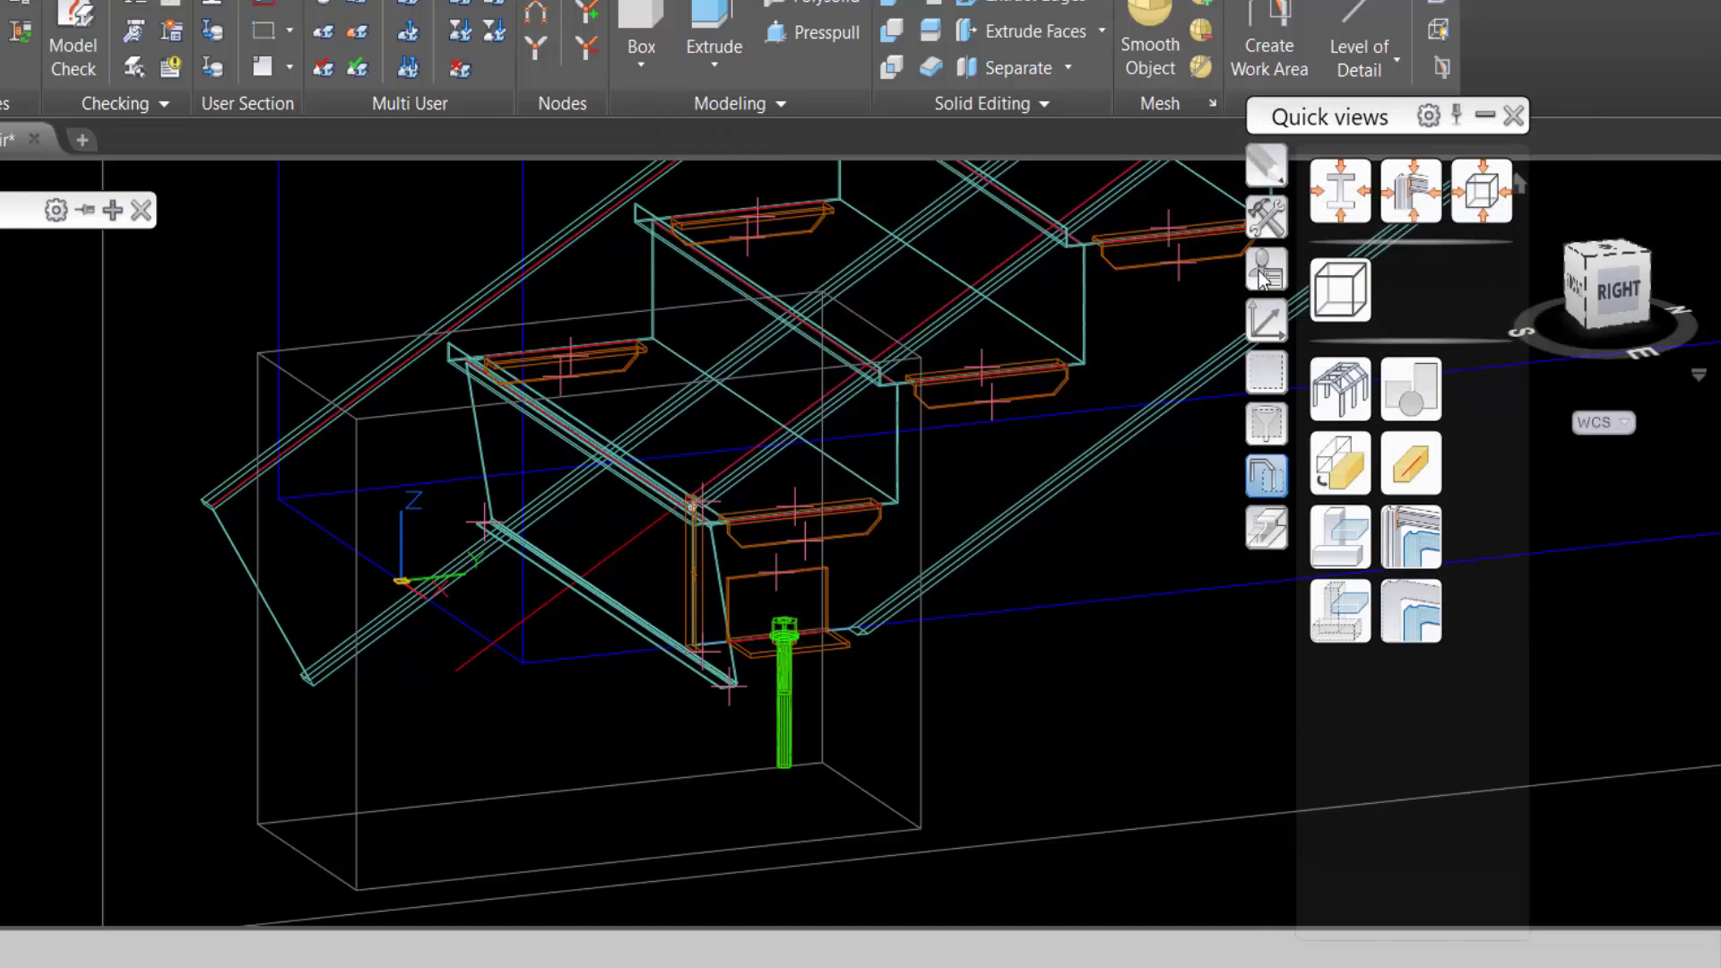
Create the stair anchor angle by template on the opposite stringer, using the lowest tread's front upper corner as reference point
{"action": "left_click", "coordinate": [1268, 217]}
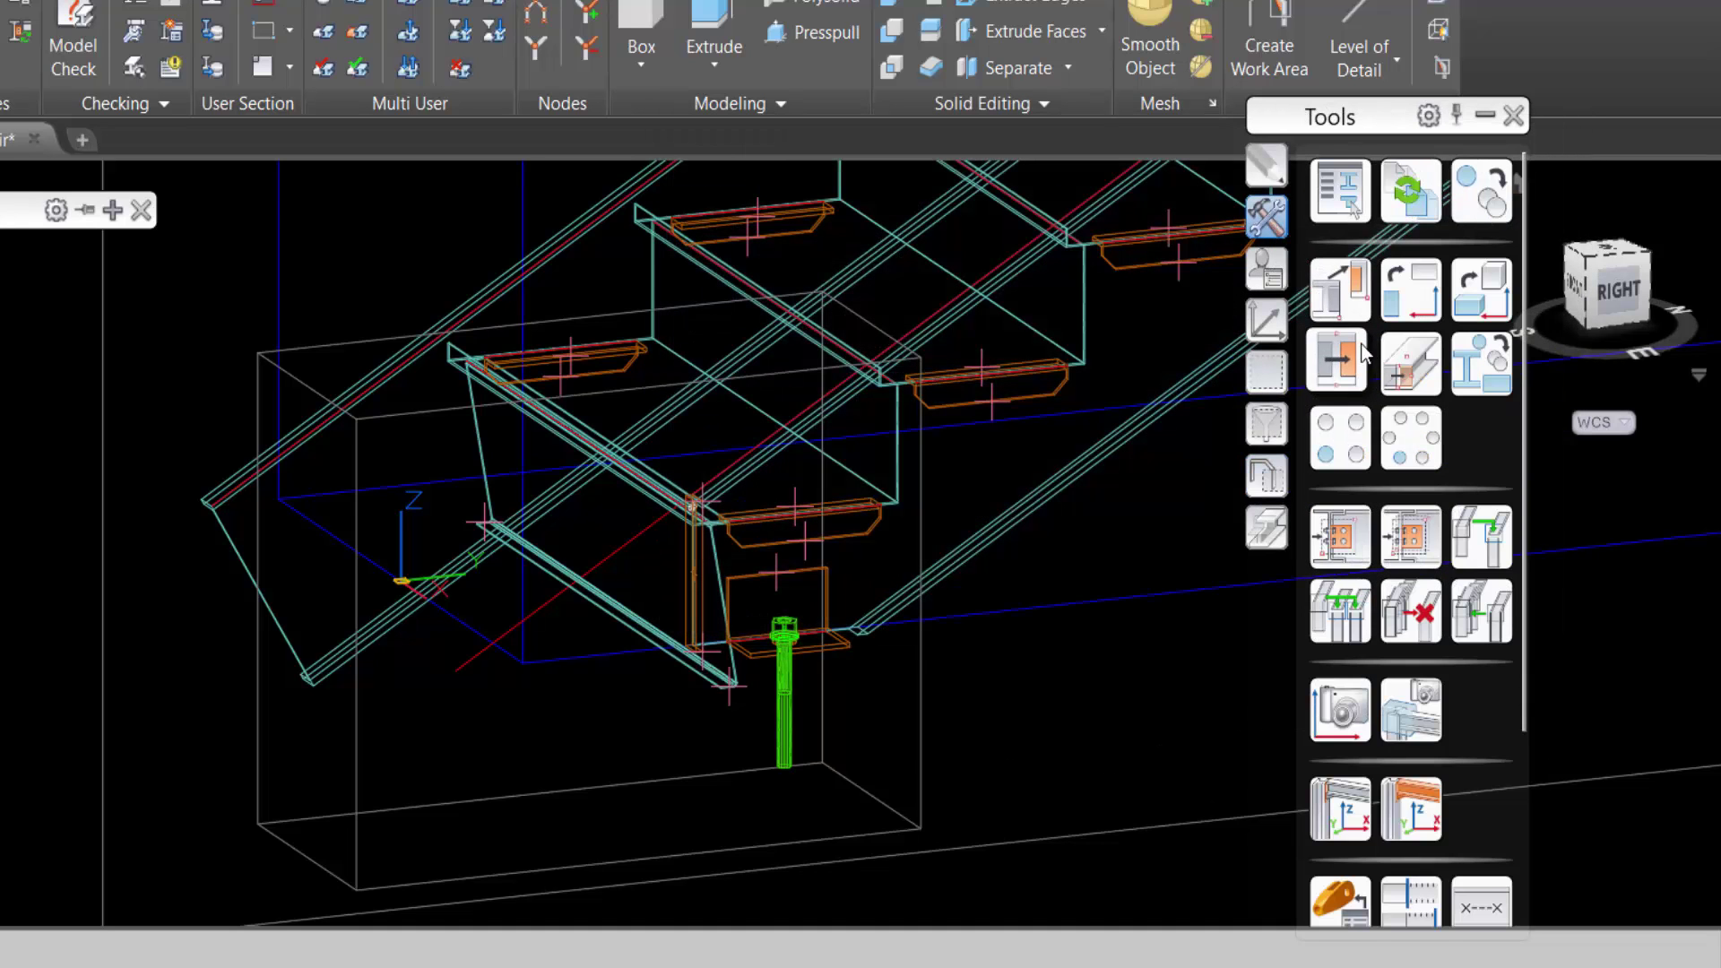
{"action": "left_click", "coordinate": [1395, 536]}
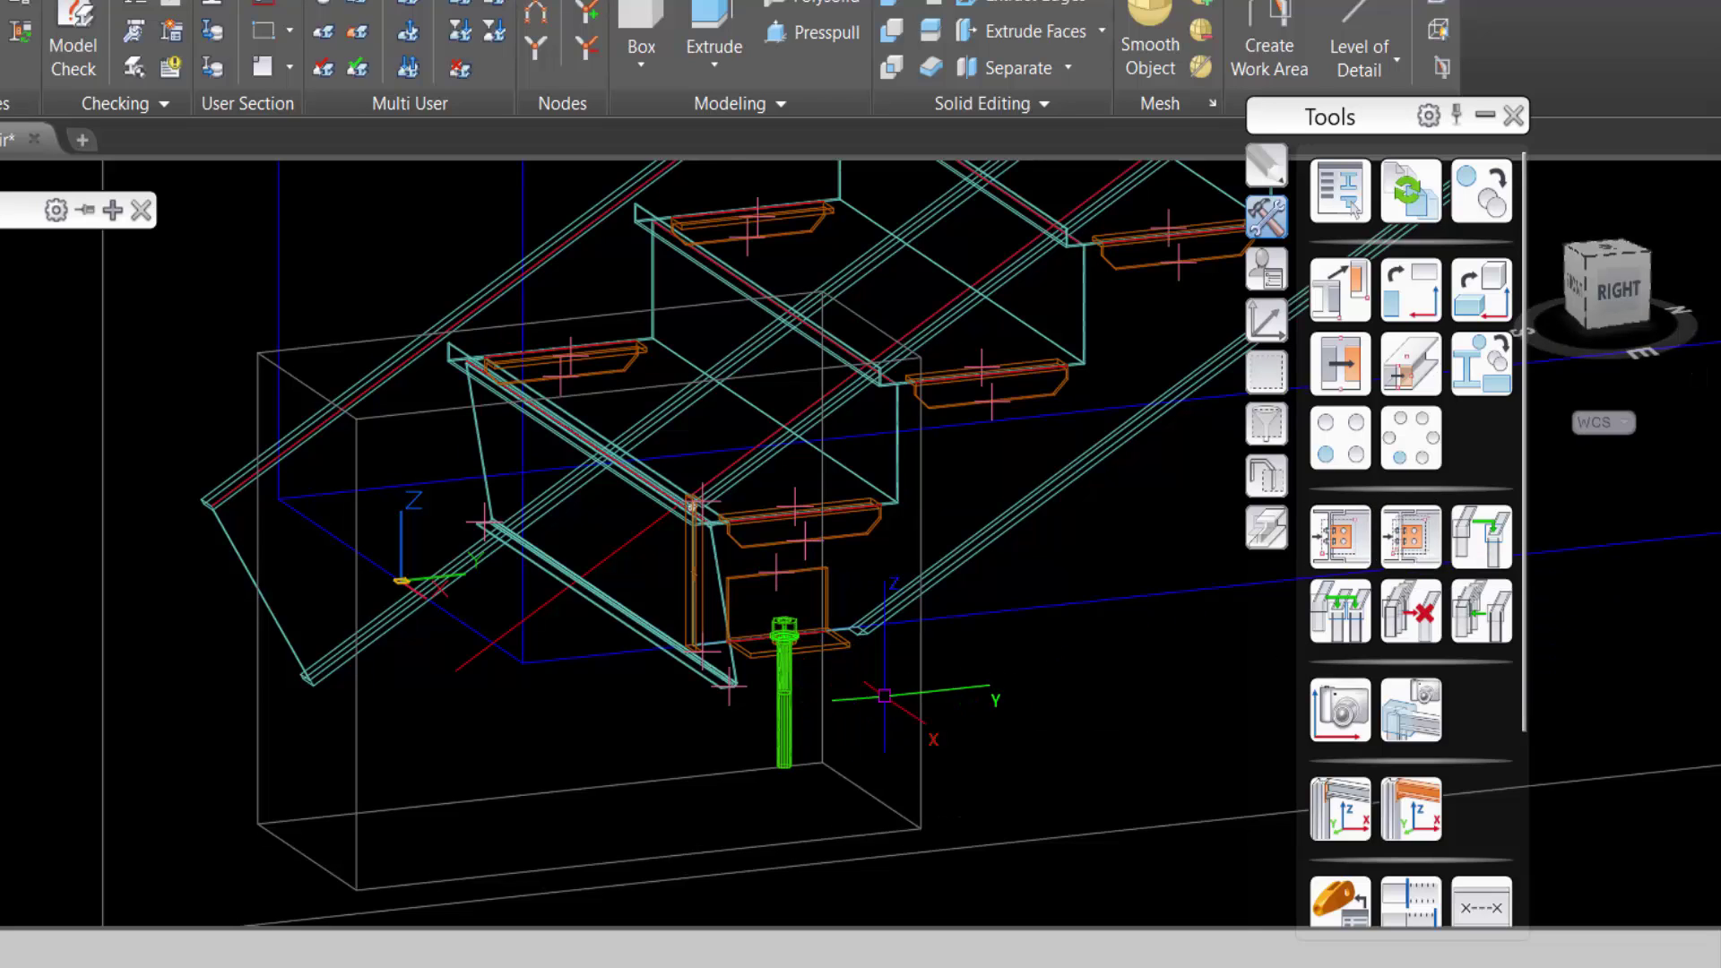
{"action": "left_click", "coordinate": [1342, 537]}
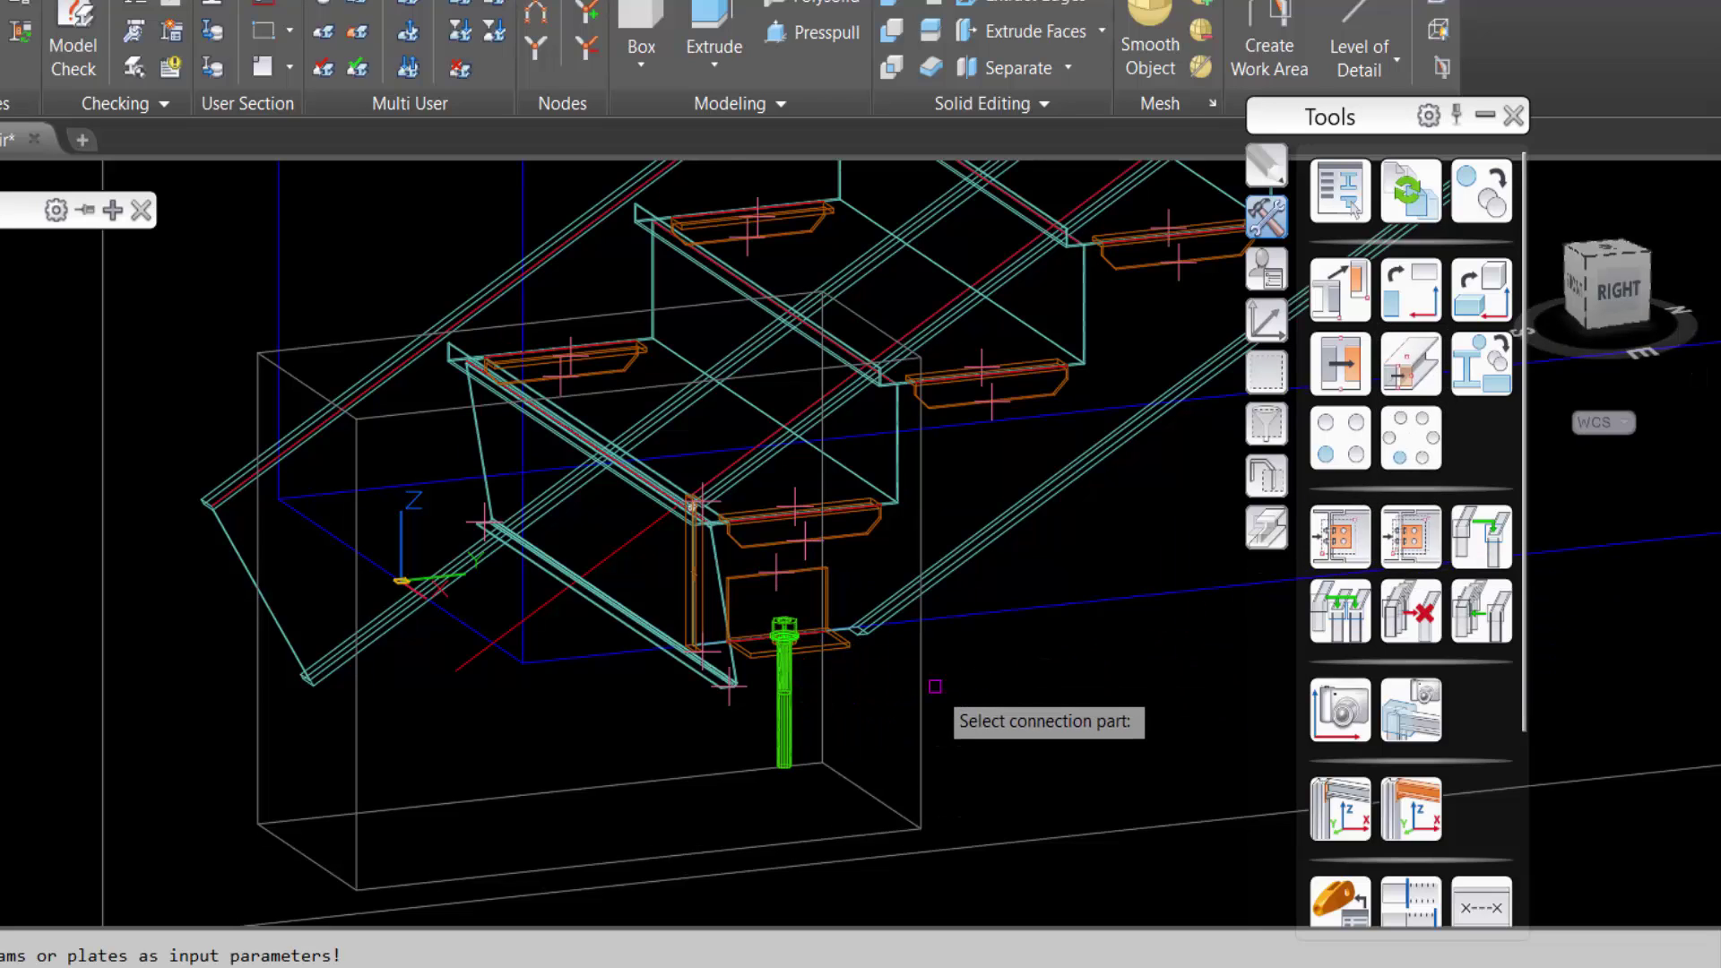
{"action": "left_click", "coordinate": [879, 683]}
{"action": "middle_click_drag", "start_coordinate": [490, 513], "coordinate": [710, 678]}
{"action": "left_click", "coordinate": [708, 690]}
{"action": "left_click", "coordinate": [445, 655]}
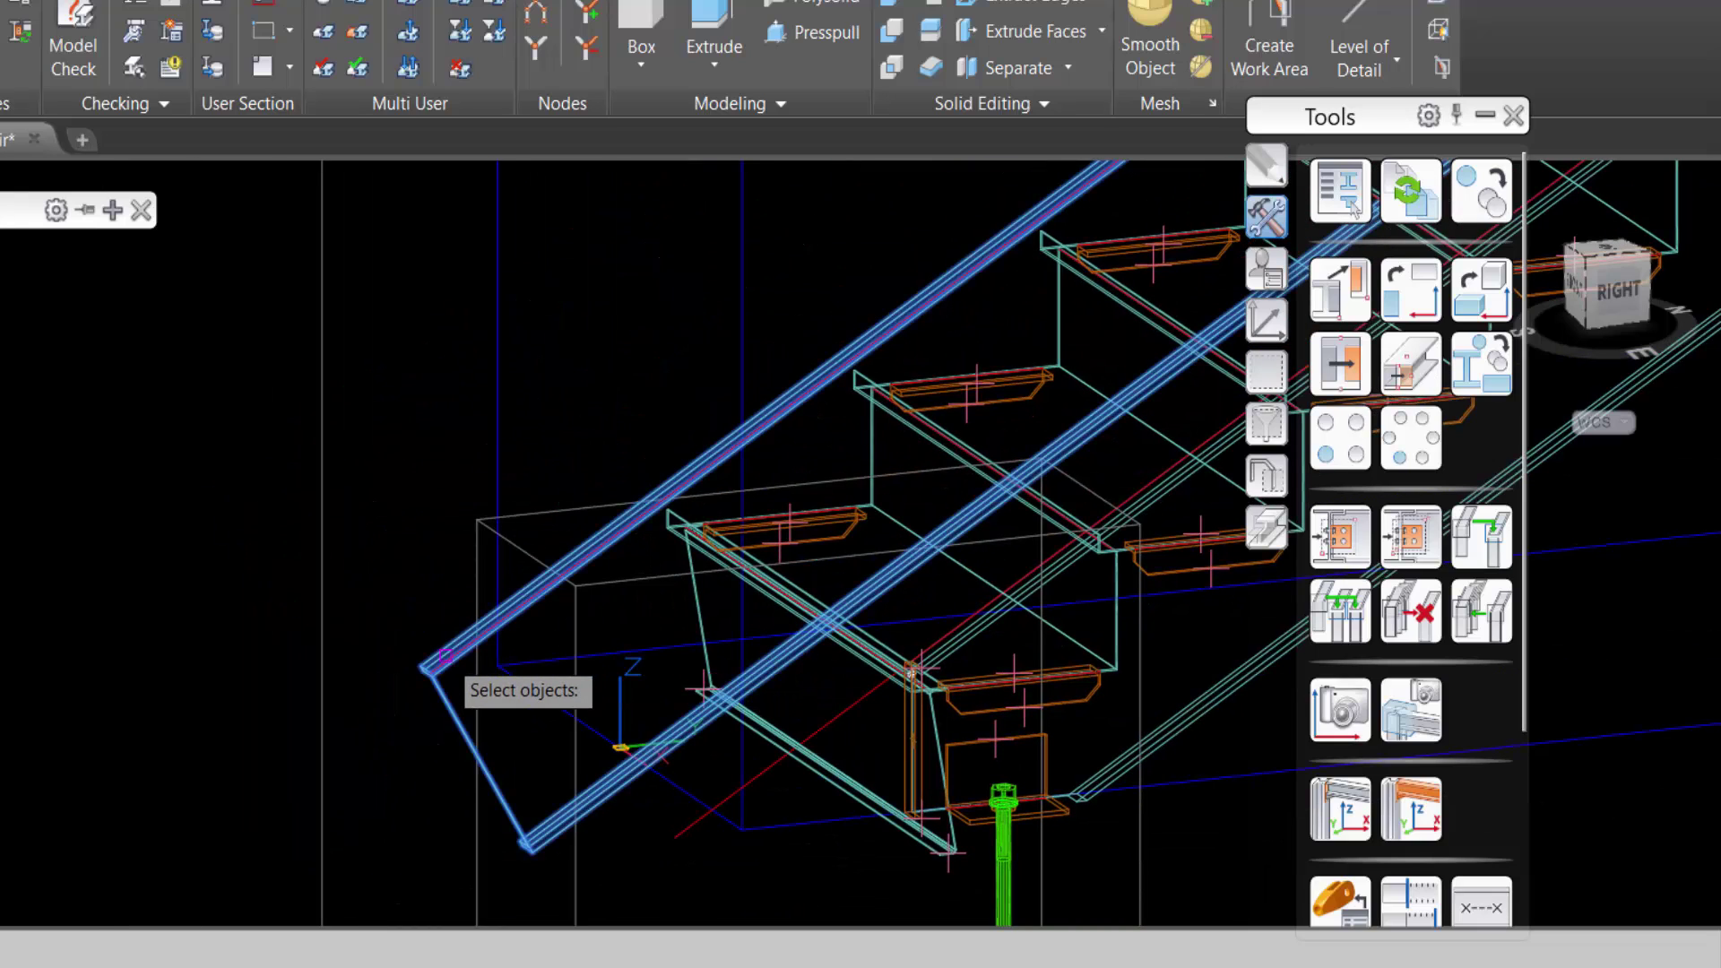
{"action": "key", "text": "Return"}
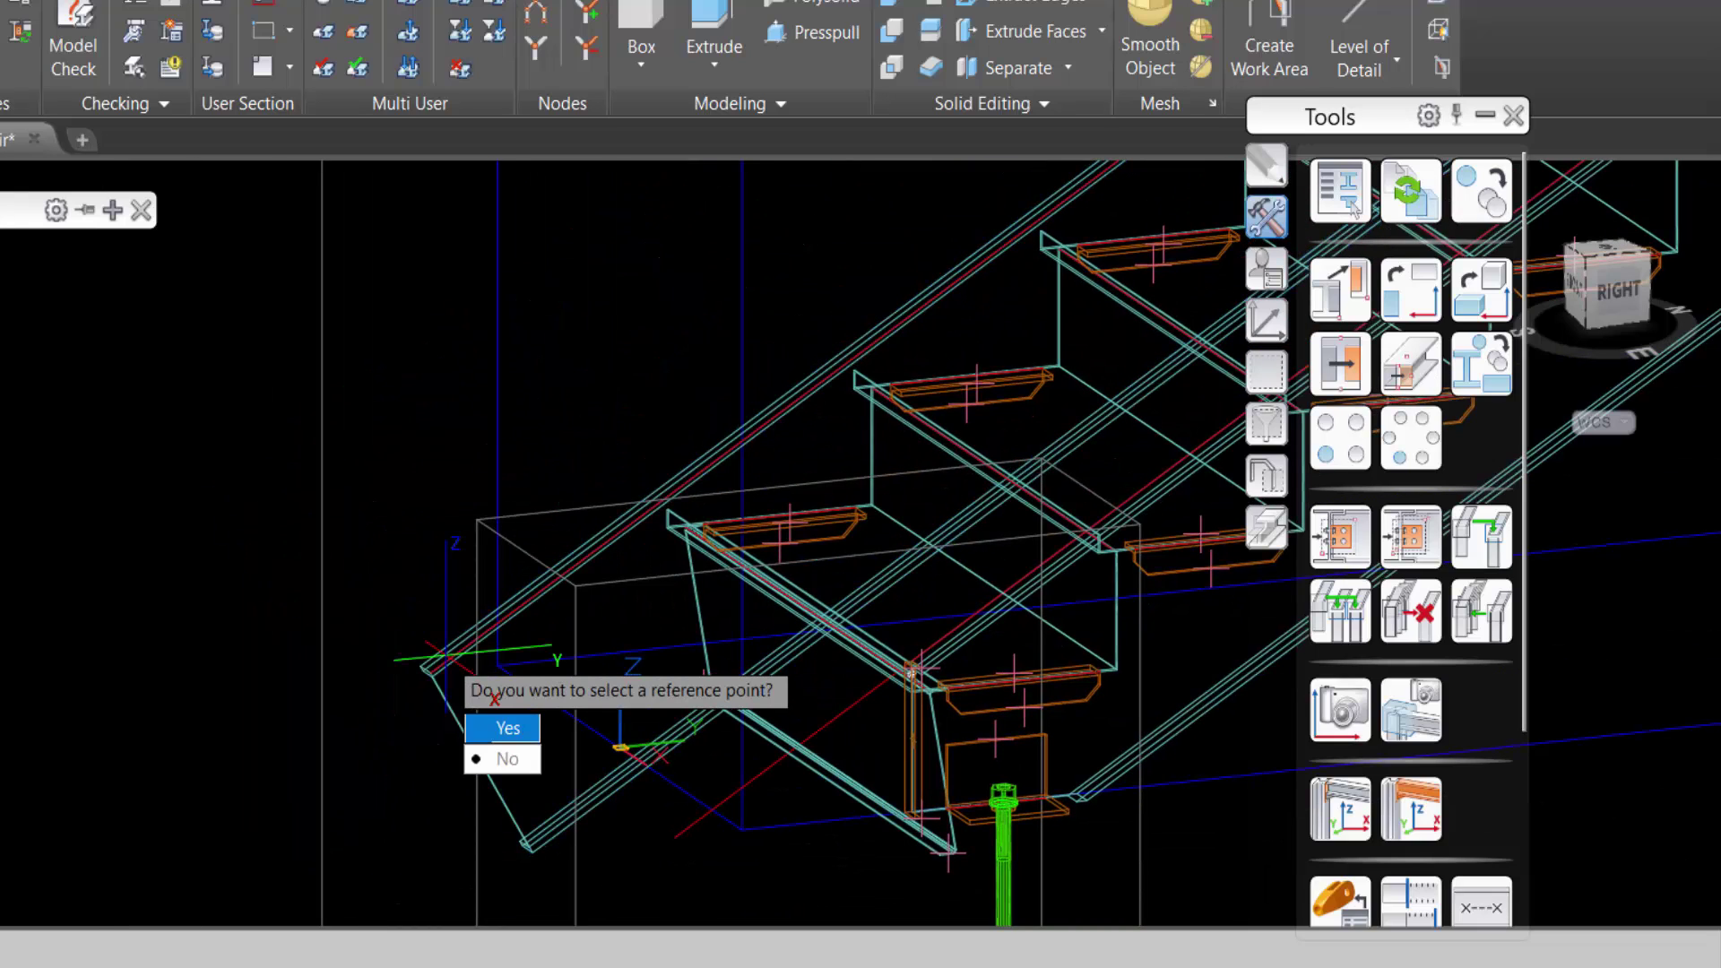
{"action": "left_click", "coordinate": [508, 730]}
{"action": "scroll", "coordinate": [757, 334], "scroll_direction": "up", "scroll_amount": 6}
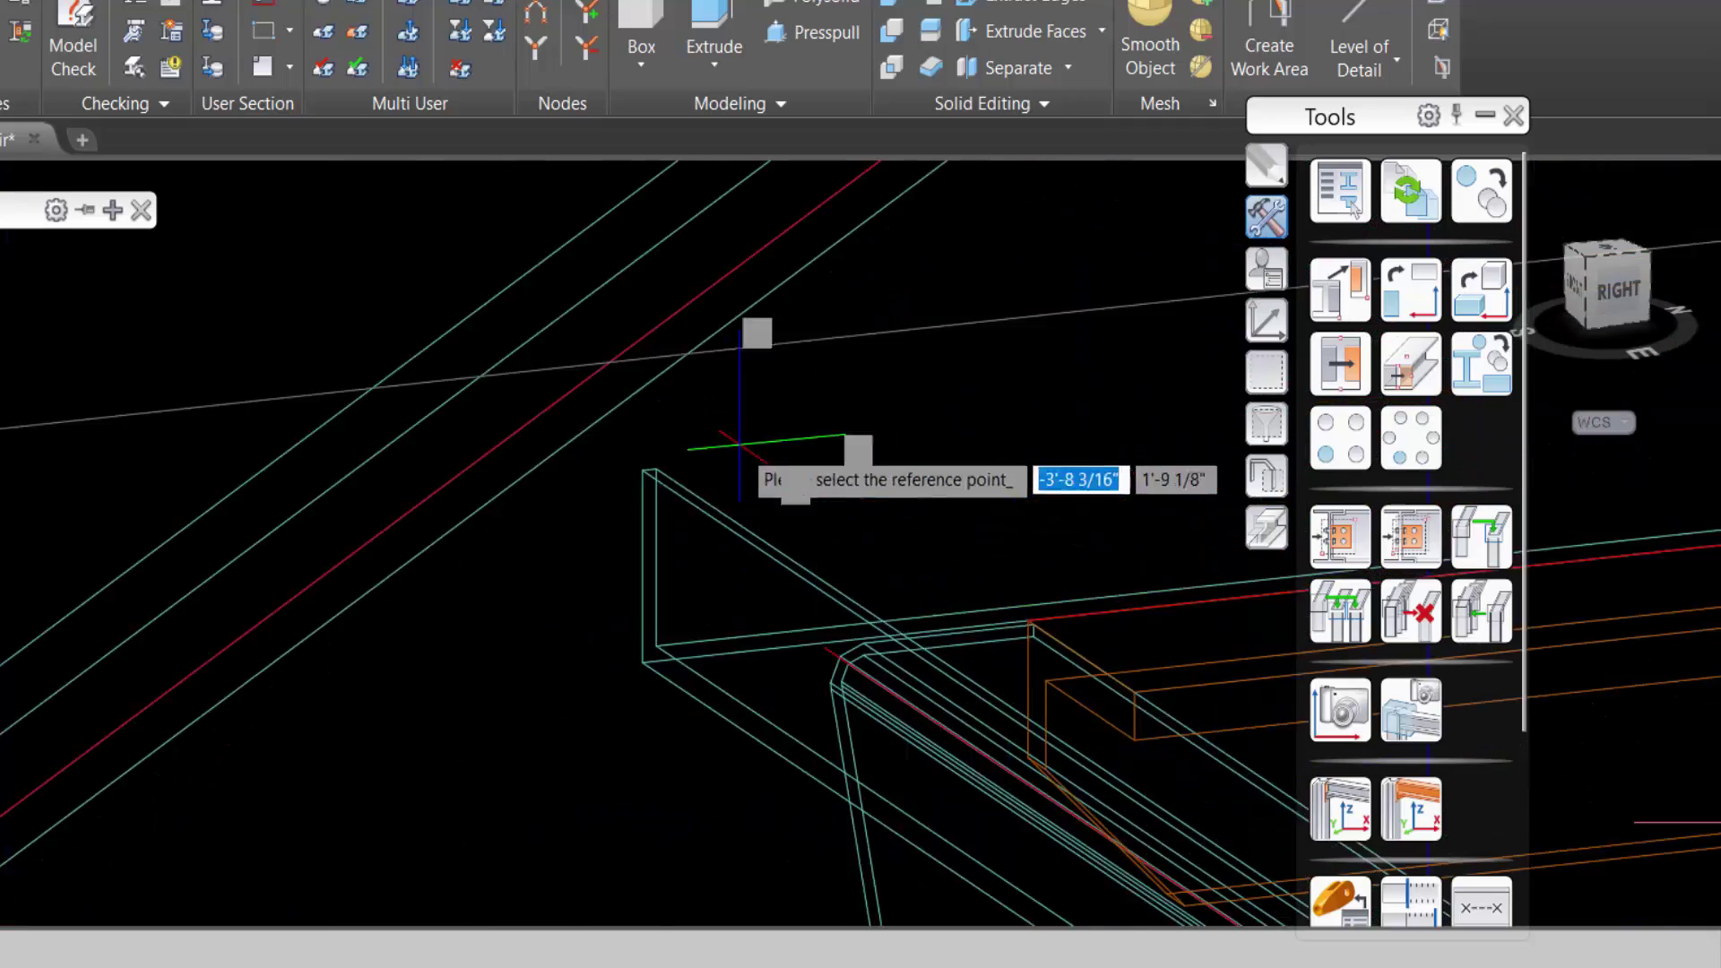
{"action": "left_click", "coordinate": [607, 473]}
Open the joint properties of the opposite stringer's anchor angle and save its values as a new library entry
{"action": "middle_click_drag", "start_coordinate": [607, 472], "coordinate": [910, 614], "text": "shift"}
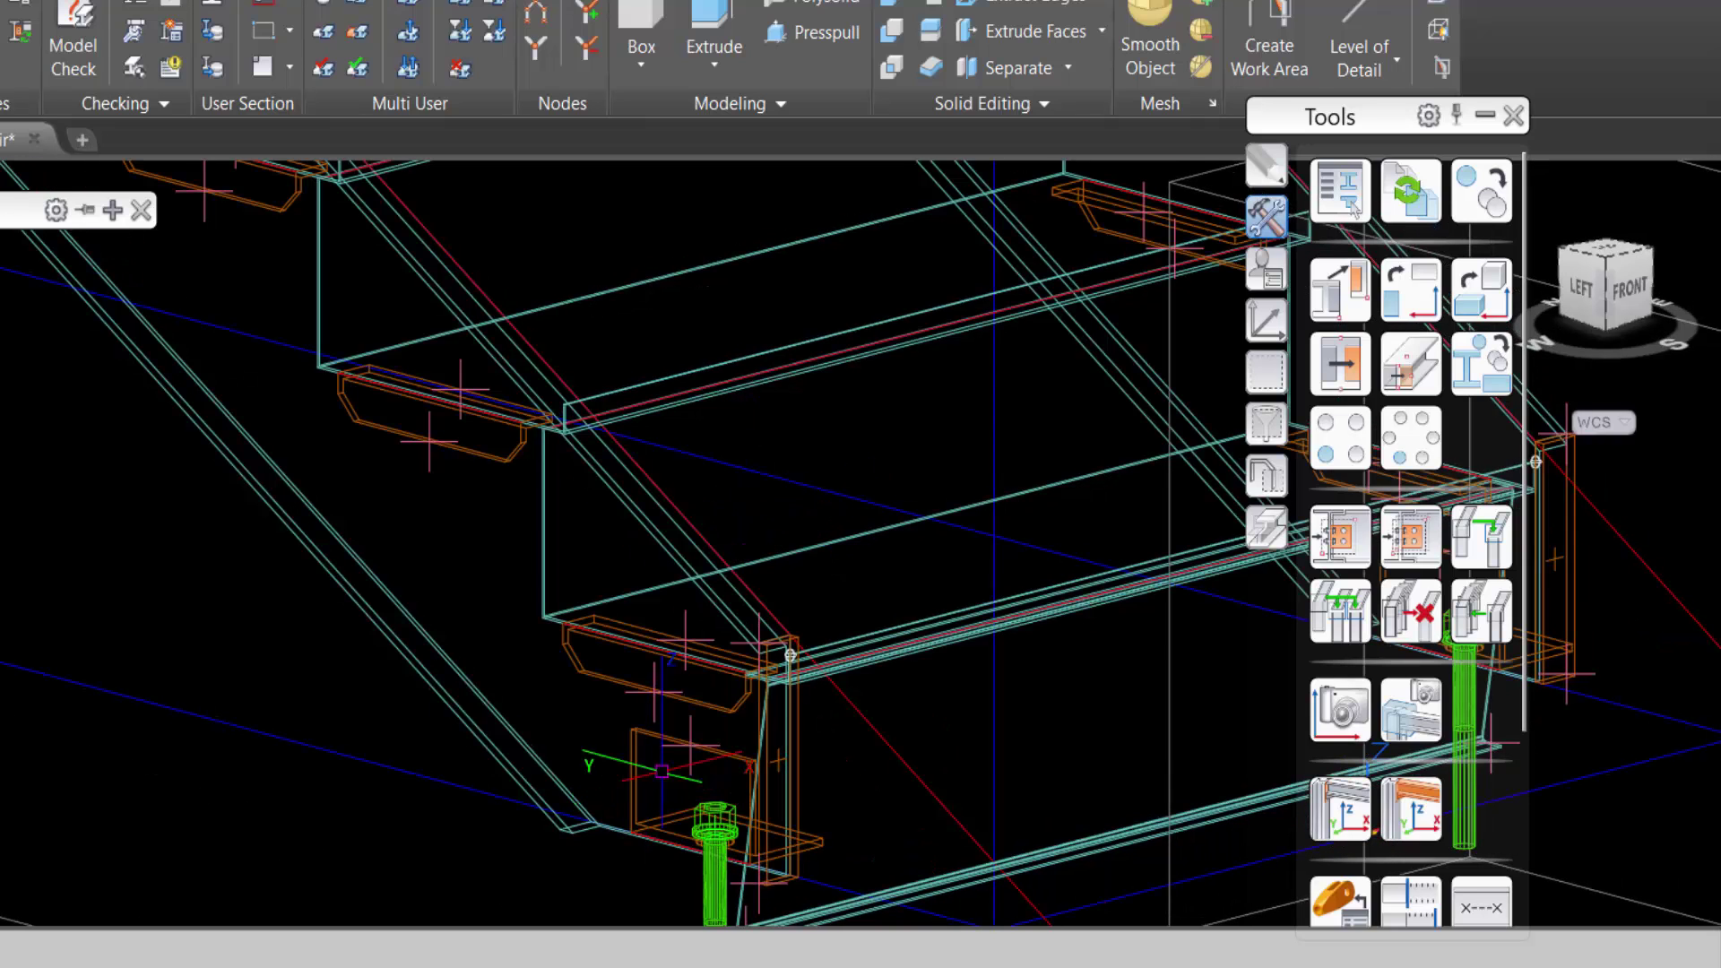
{"action": "left_click", "coordinate": [638, 748]}
{"action": "right_click", "coordinate": [651, 751]}
{"action": "left_click", "coordinate": [745, 669]}
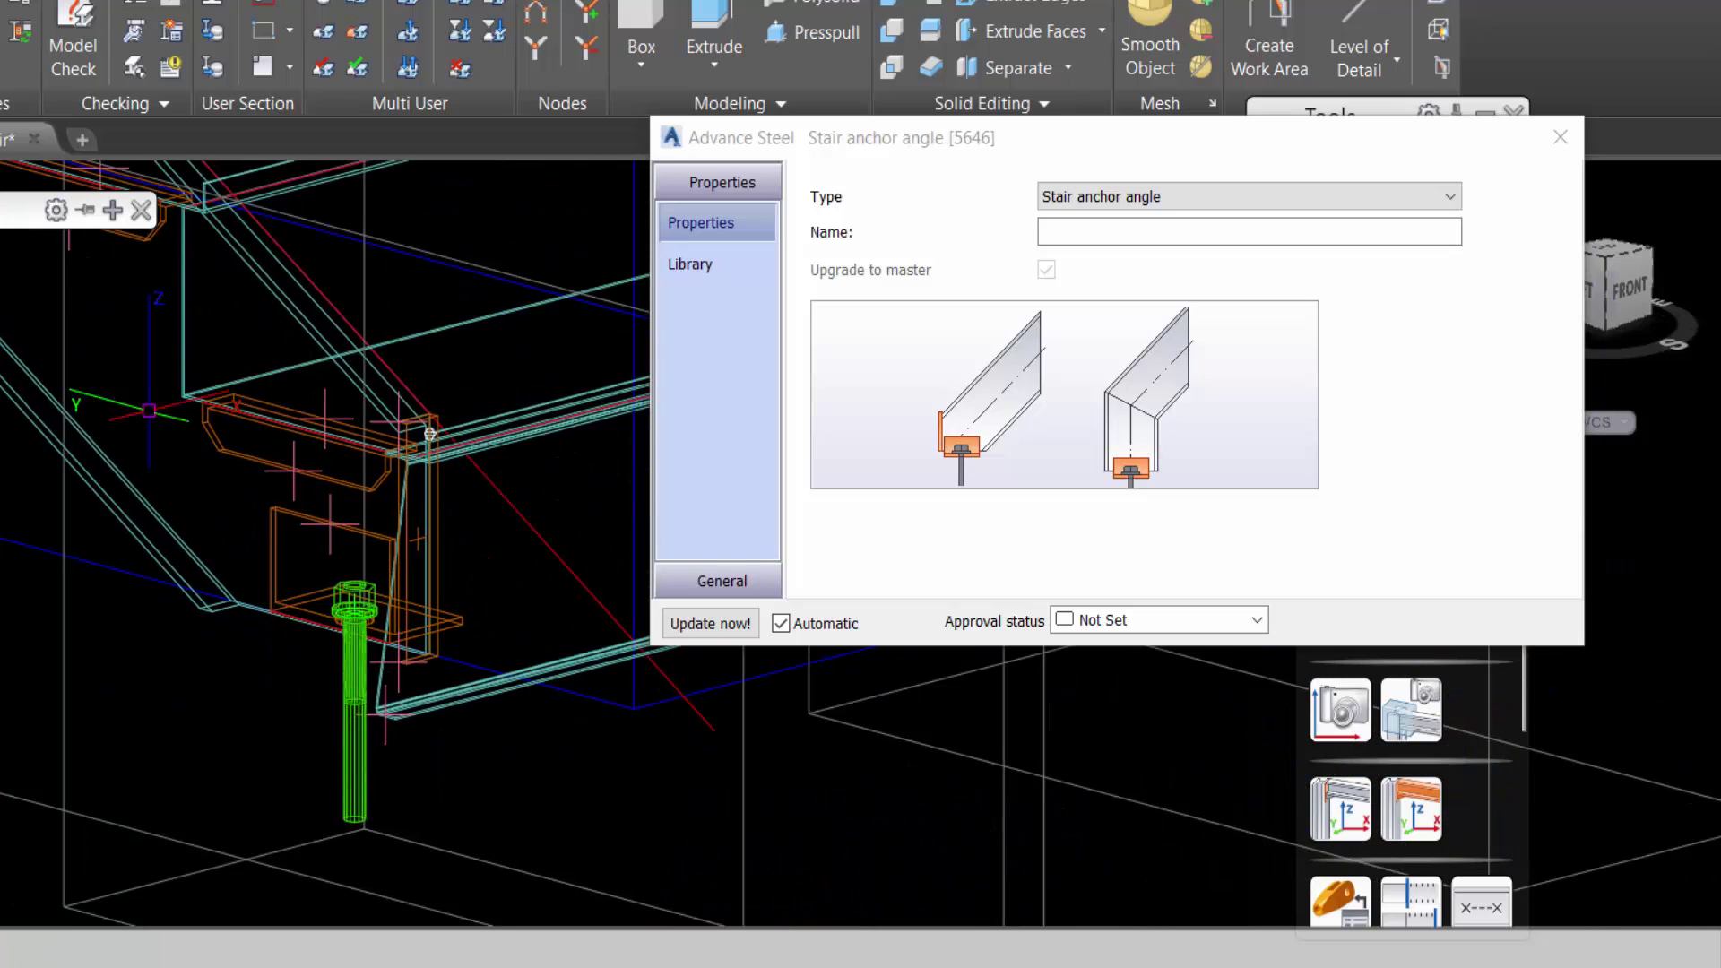
{"action": "left_click", "coordinate": [729, 261]}
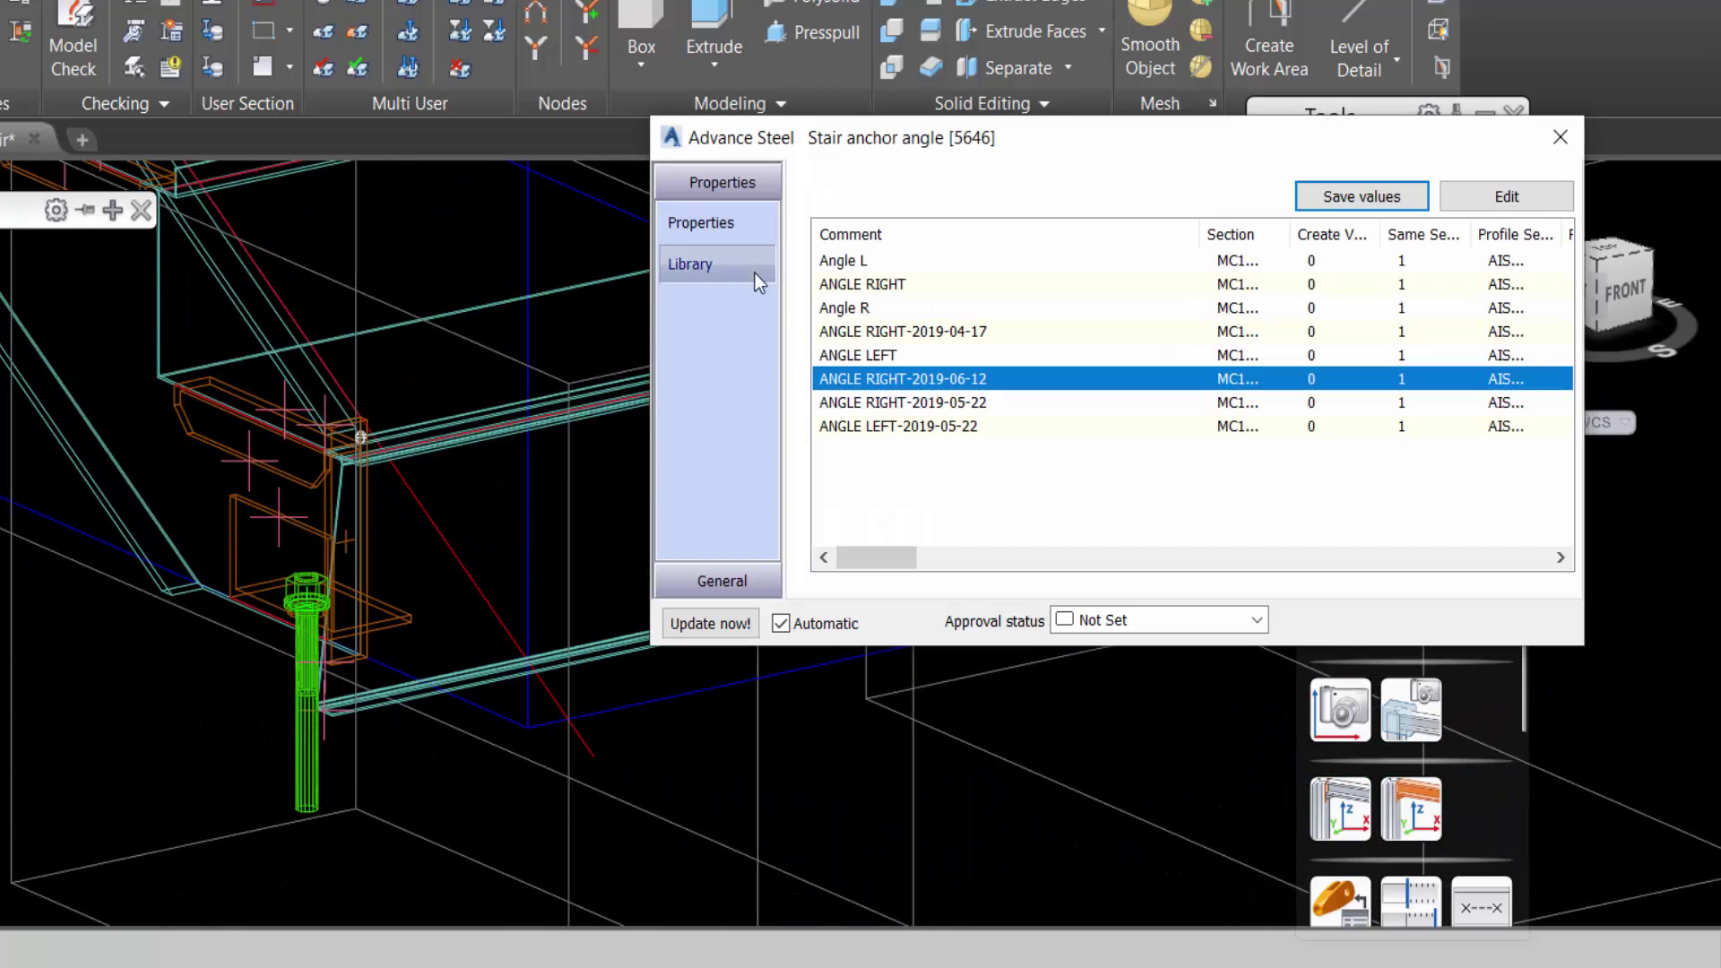
{"action": "left_click", "coordinate": [1352, 197]}
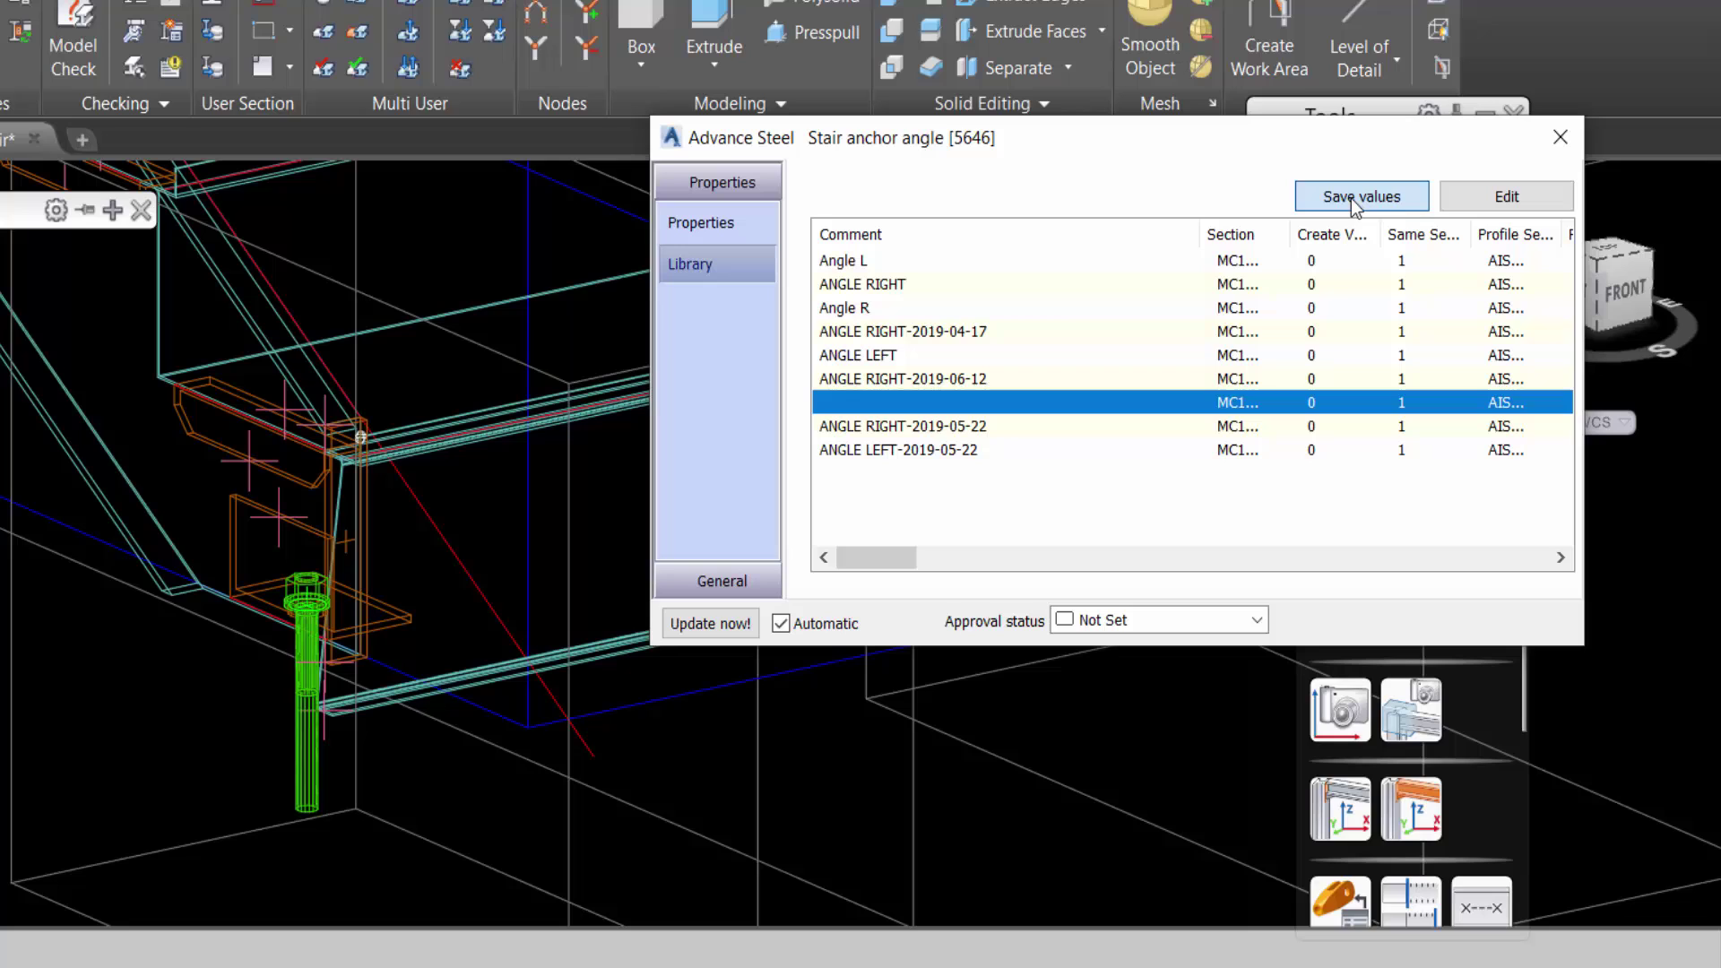
Name the newly saved library entry ANGLE LEFT-2019-06-12
{"action": "left_click", "coordinate": [1481, 199]}
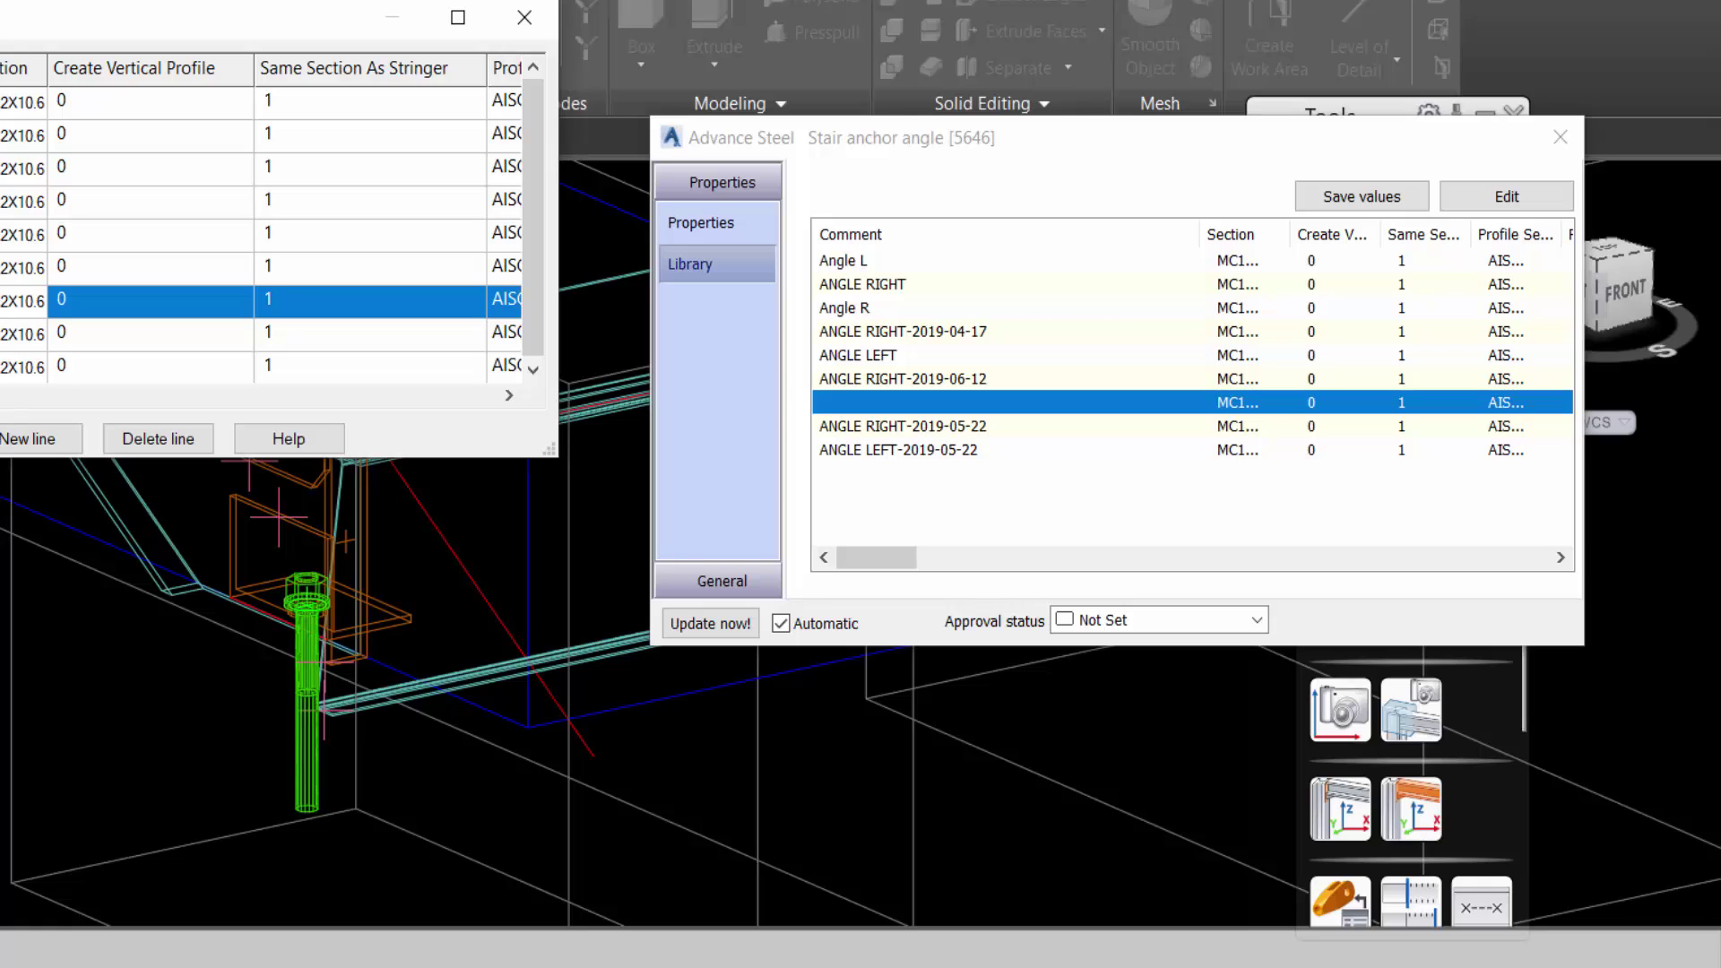
{"action": "key", "text": "Home"}
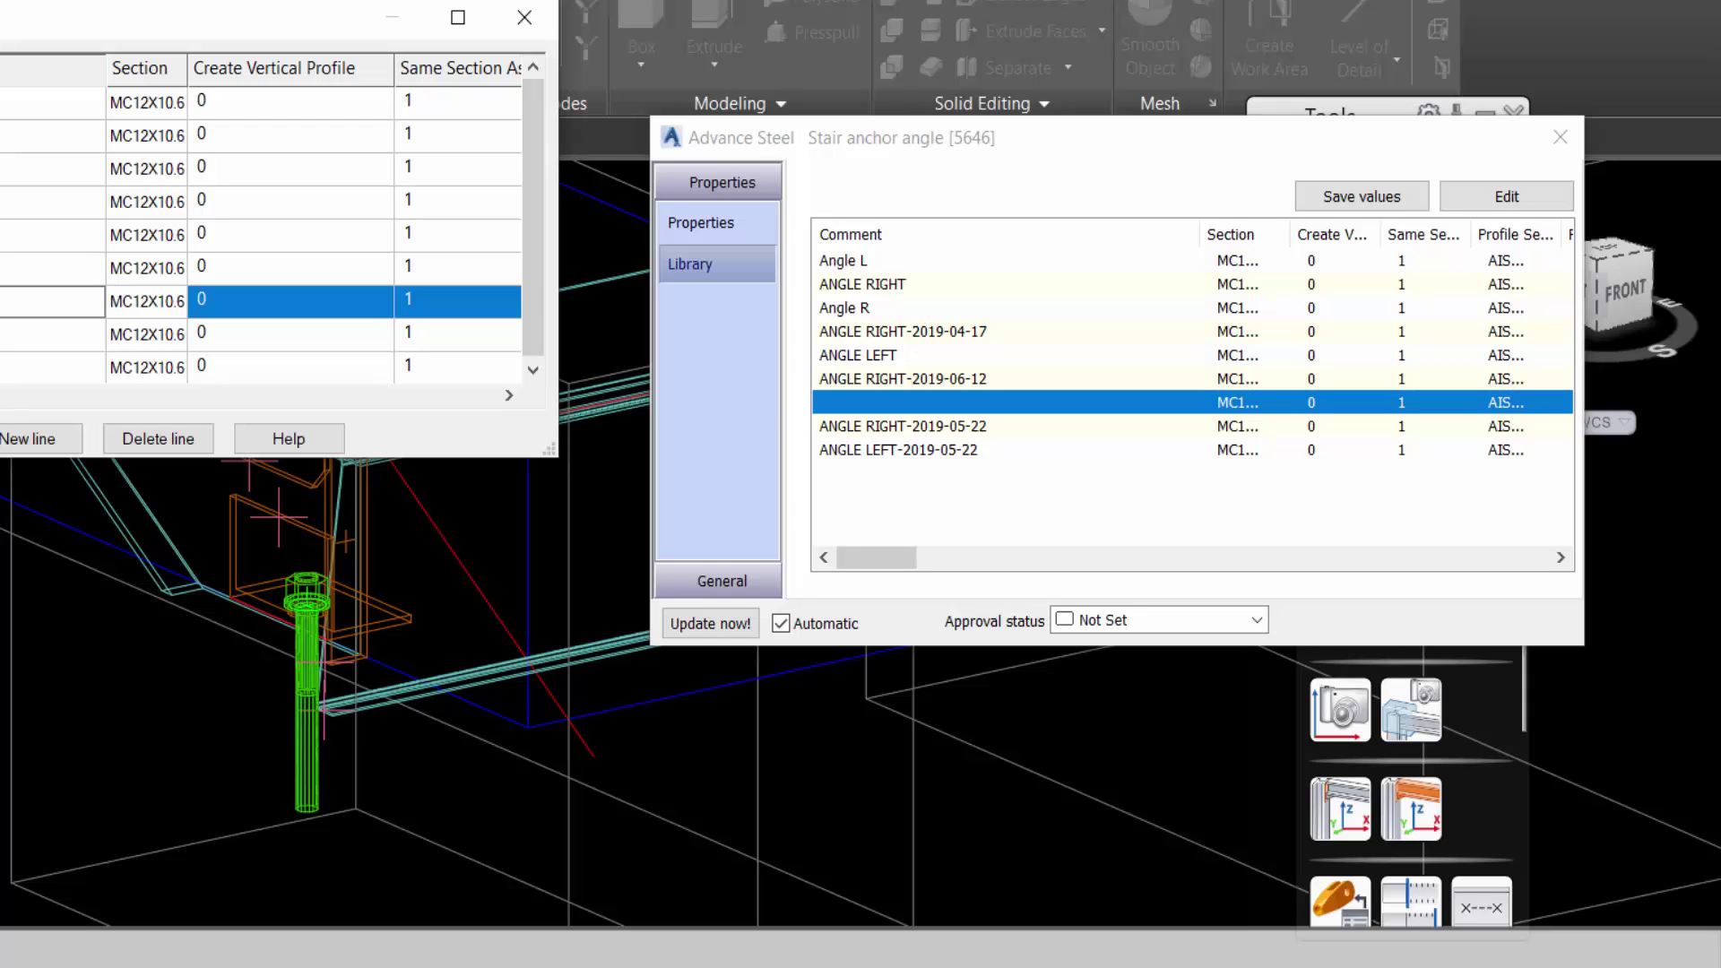
{"action": "key", "text": "Escape"}
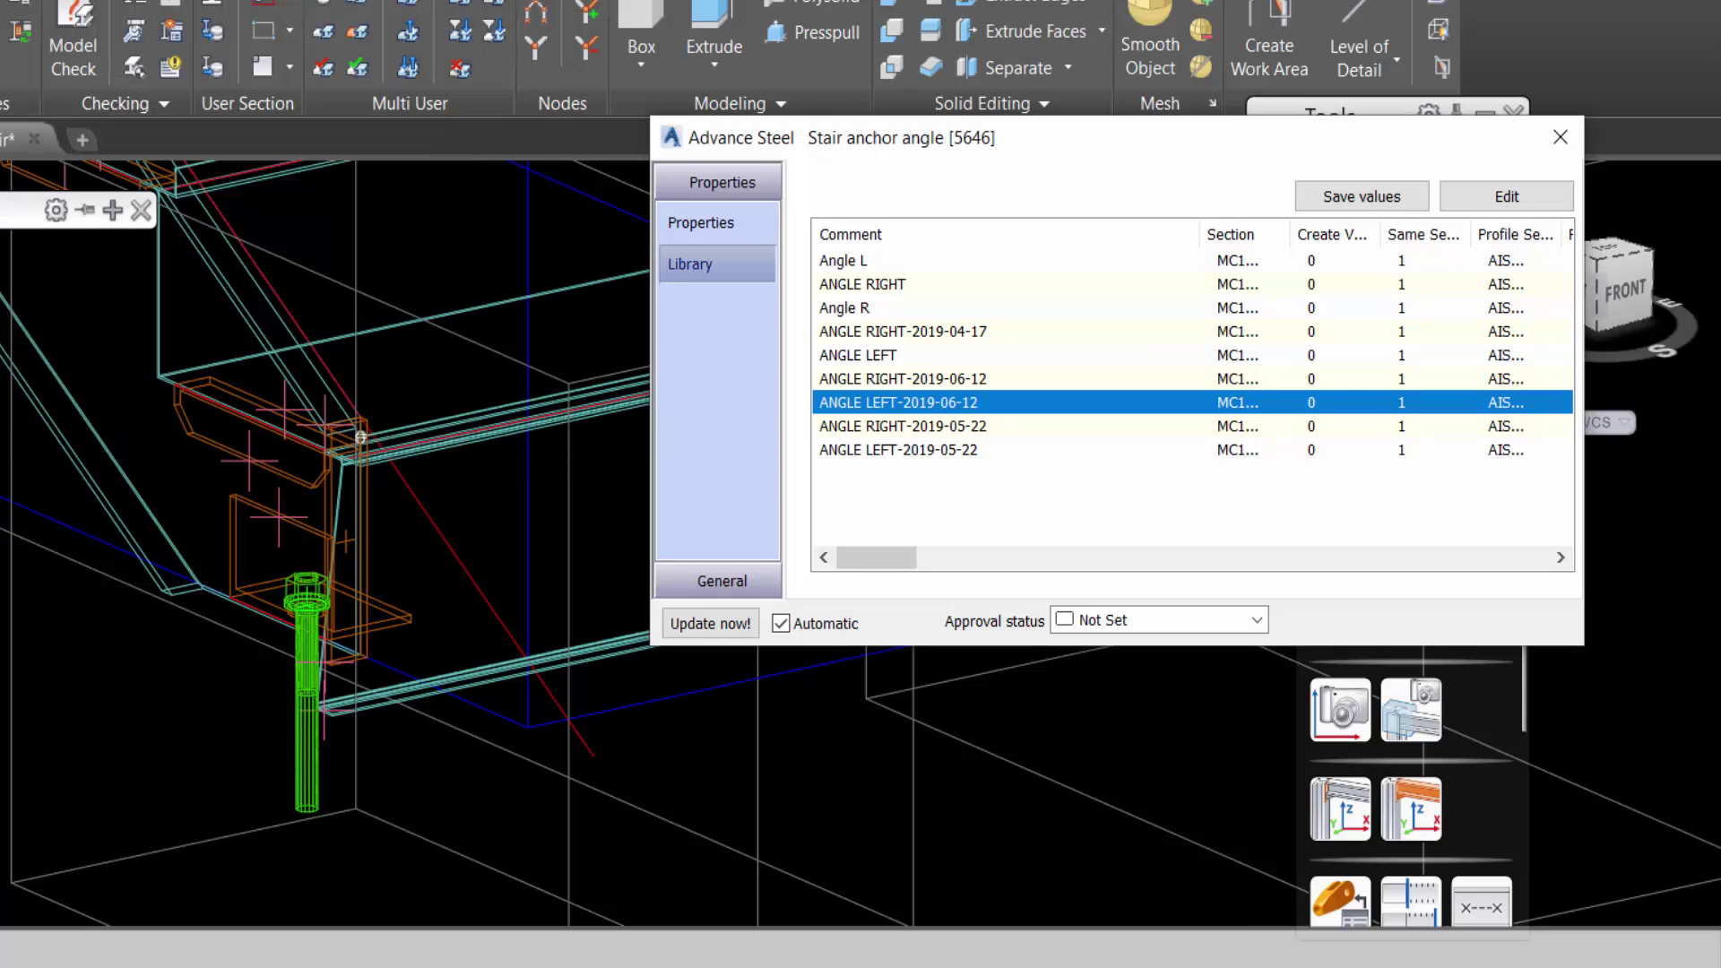
Set the anchor joint's number of angles to single right and close the joint properties
{"action": "left_click", "coordinate": [709, 578]}
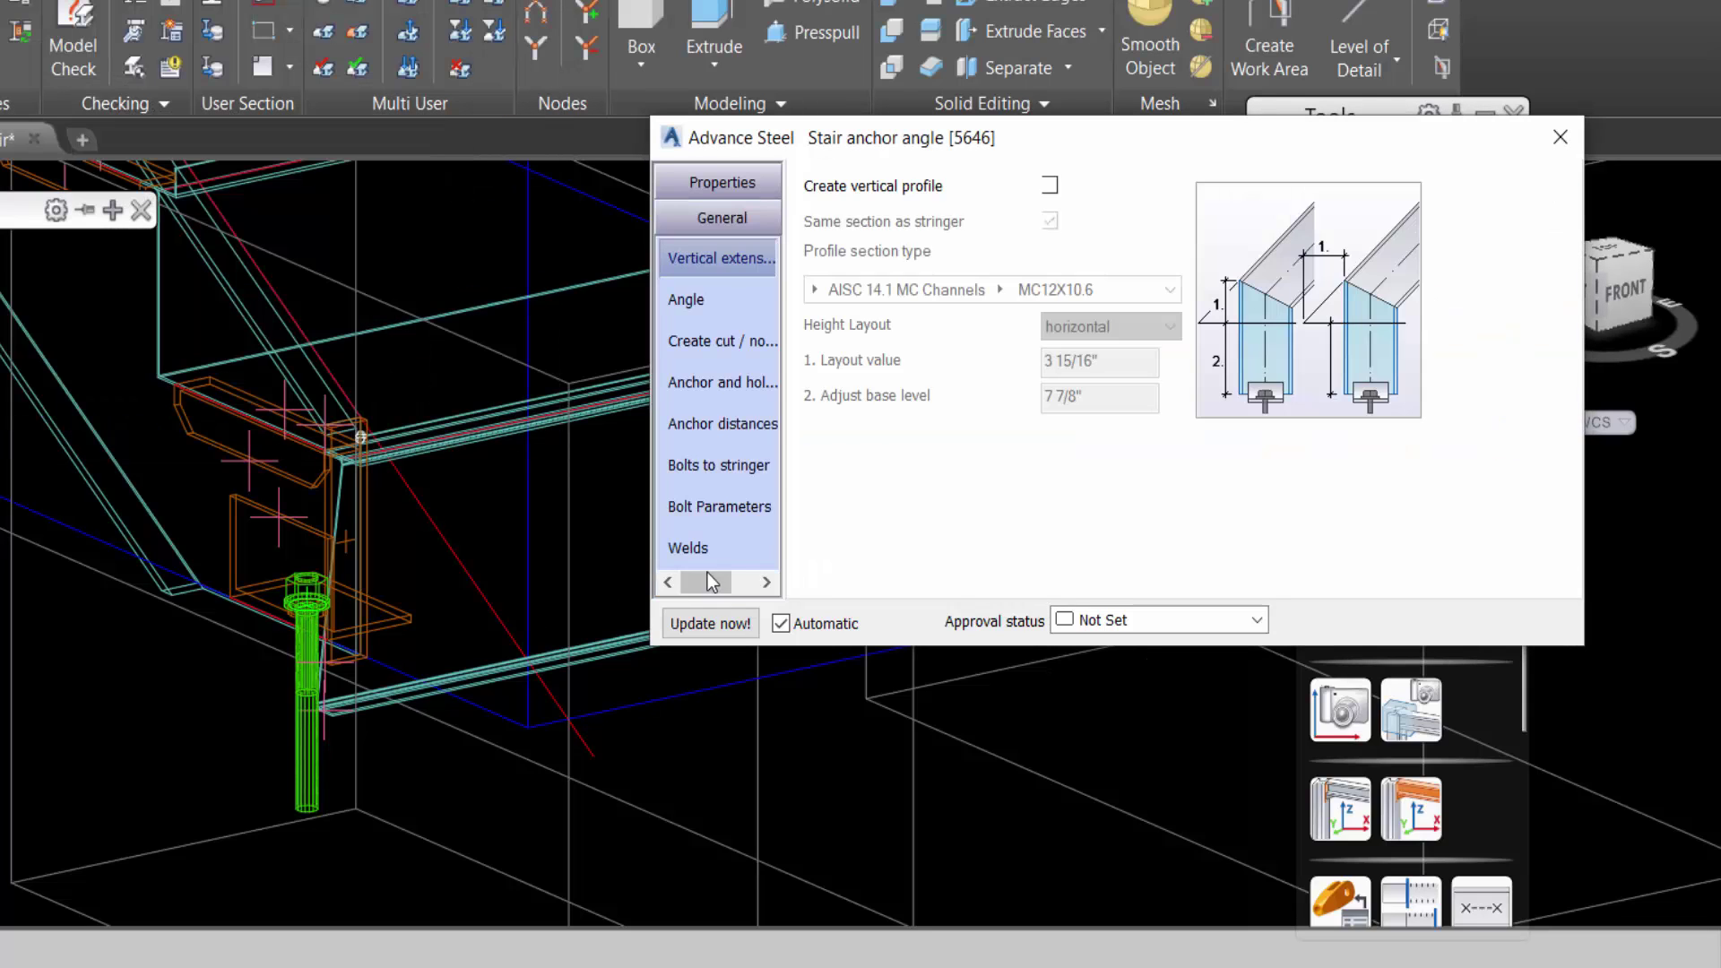
{"action": "left_click", "coordinate": [701, 302]}
{"action": "left_click", "coordinate": [1170, 186]}
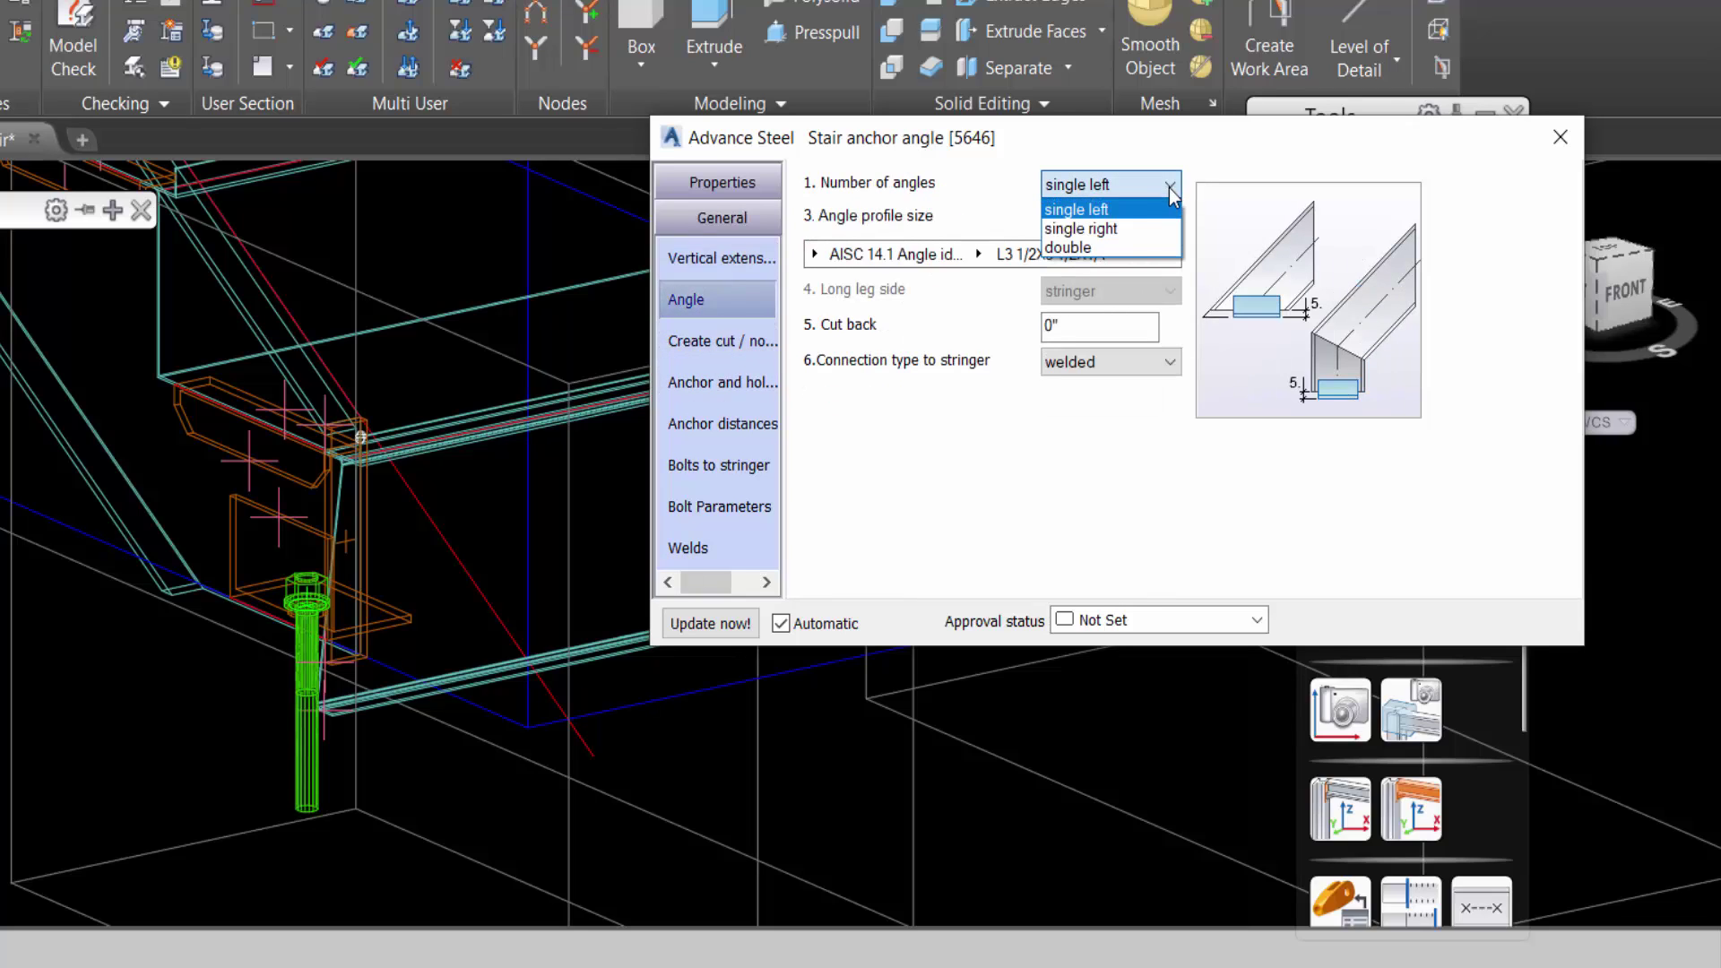
{"action": "left_click", "coordinate": [1124, 228]}
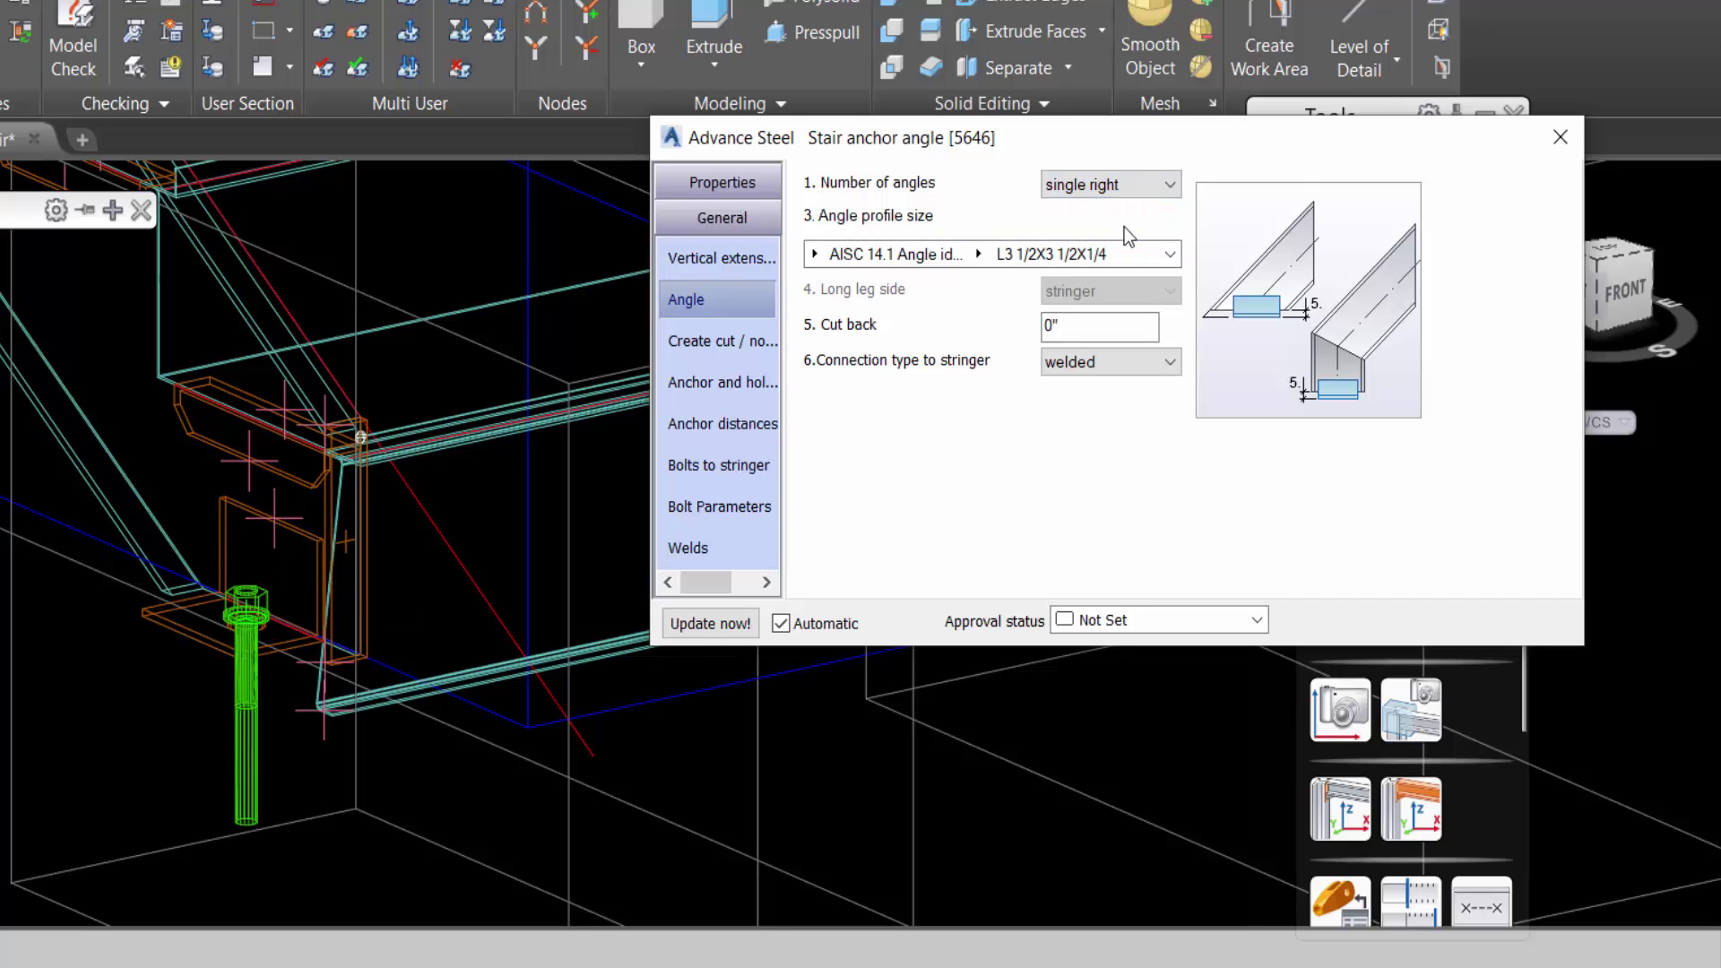
{"action": "left_click", "coordinate": [1559, 137]}
Open the stair's joint properties from the lowest tread, show the bottom step settings and move the dialog clear of the model
{"action": "scroll", "coordinate": [798, 644], "scroll_direction": "down", "scroll_amount": 6}
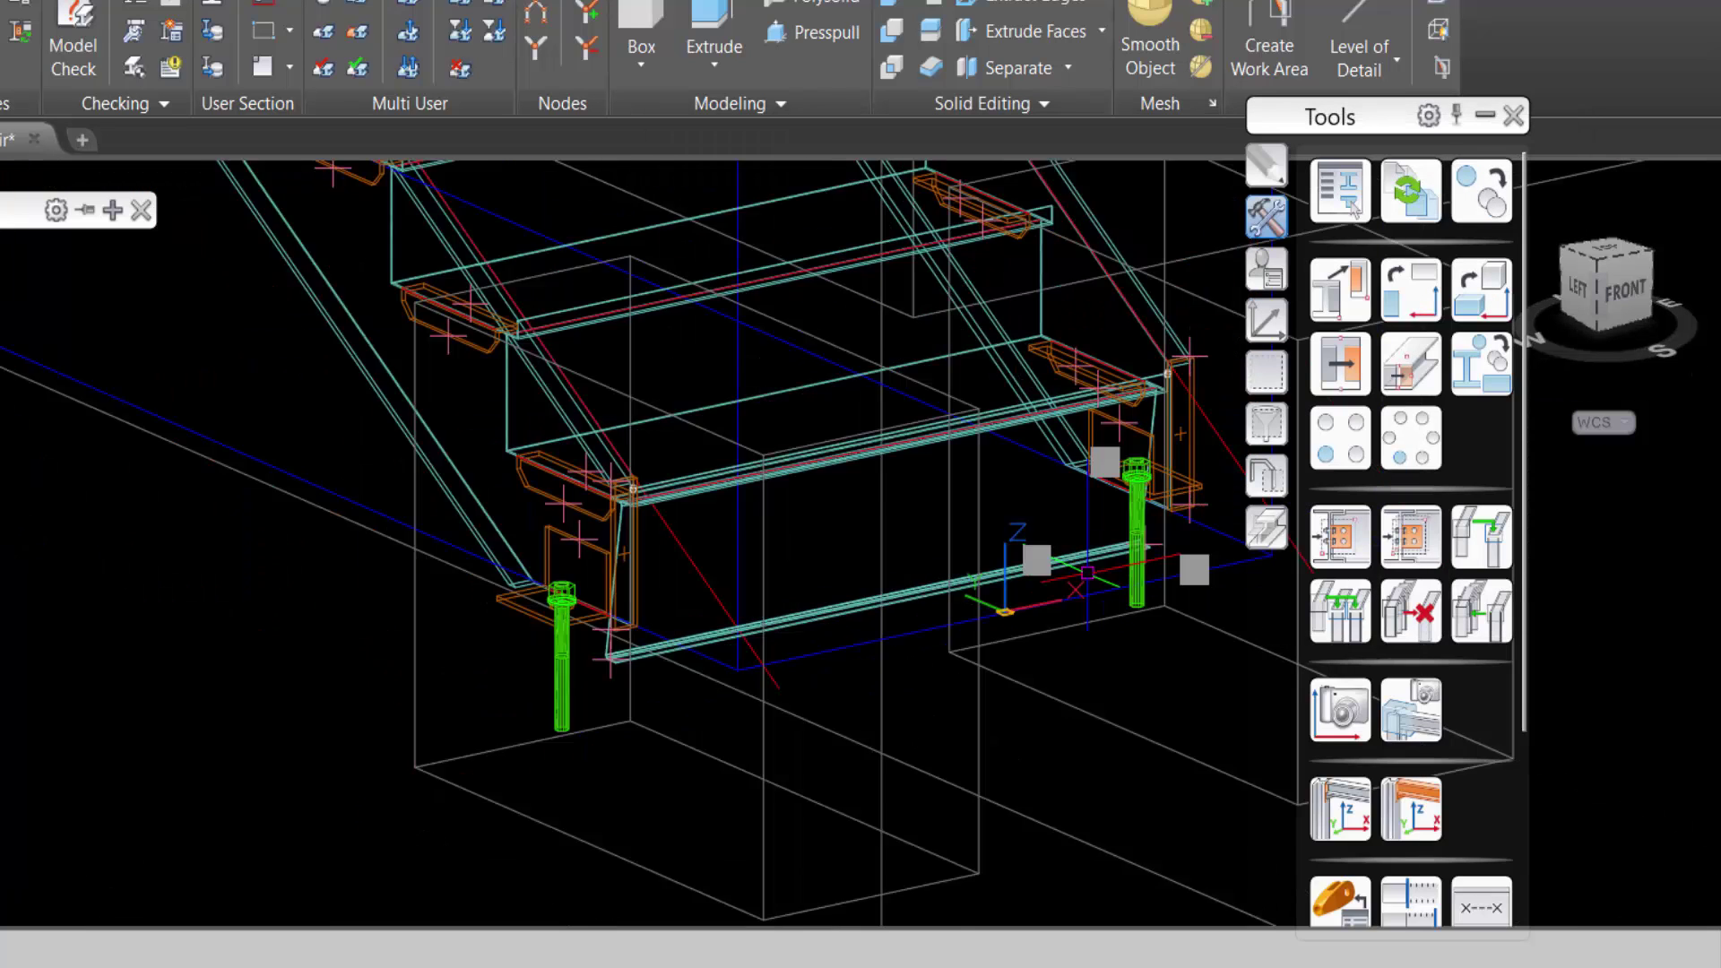
{"action": "middle_click_drag", "start_coordinate": [798, 644], "coordinate": [627, 592], "text": "shift"}
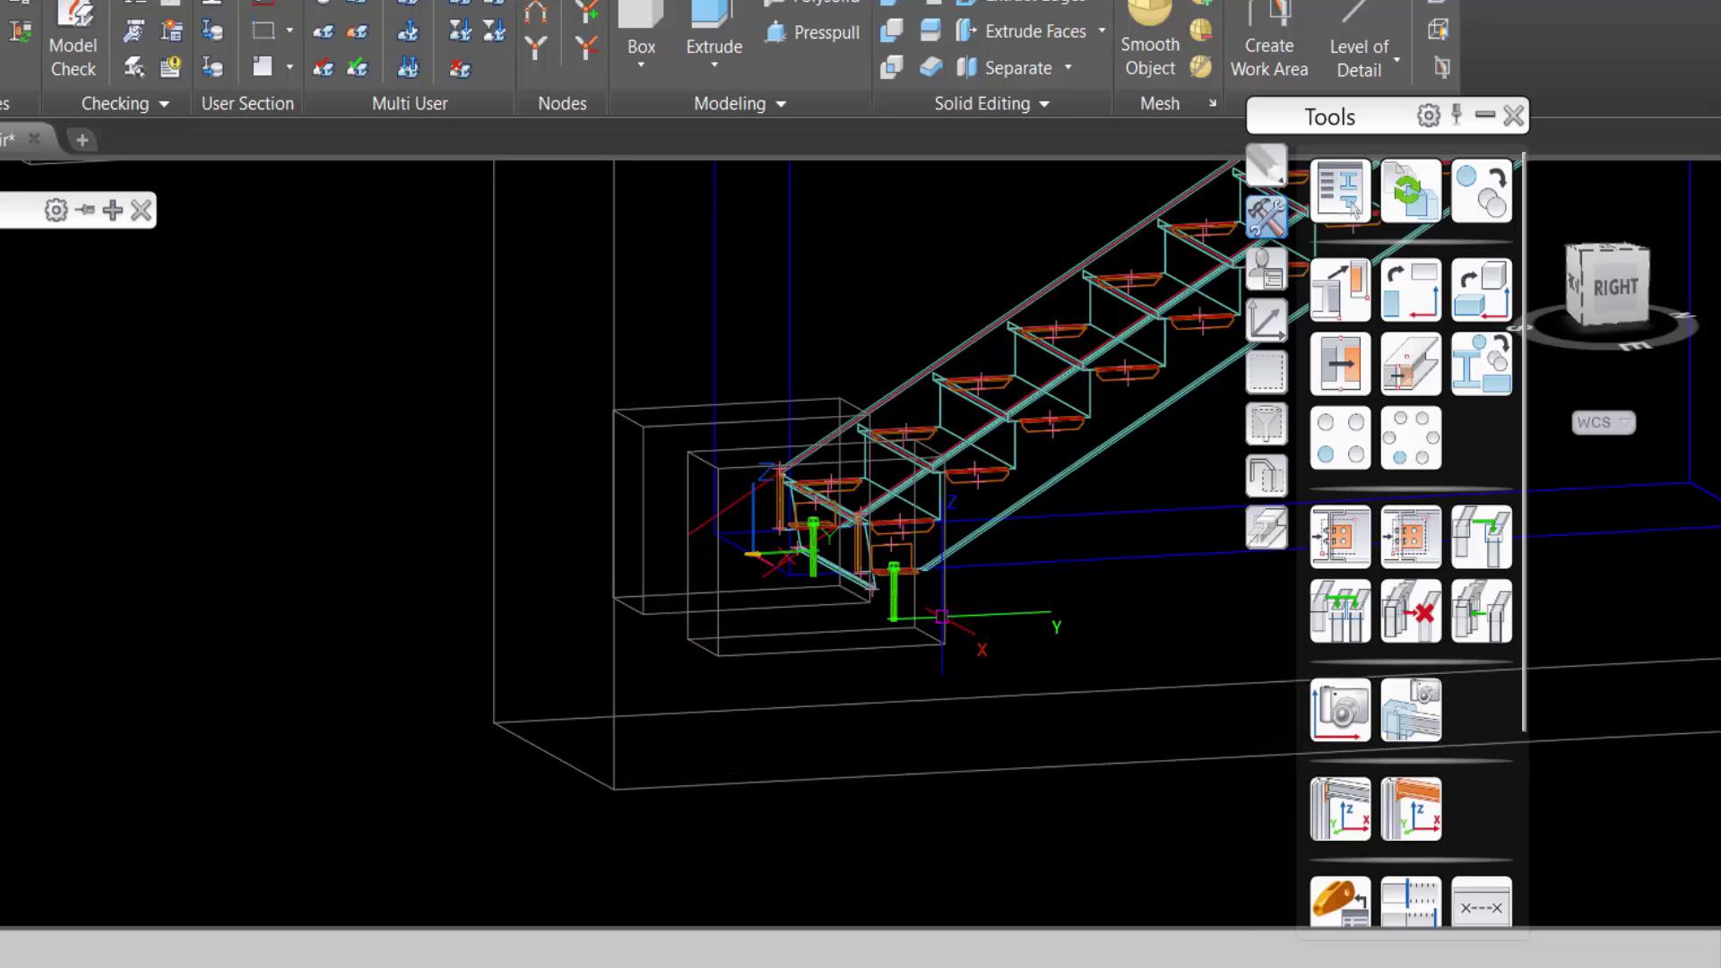
{"action": "scroll", "coordinate": [628, 591], "scroll_direction": "up", "scroll_amount": 6}
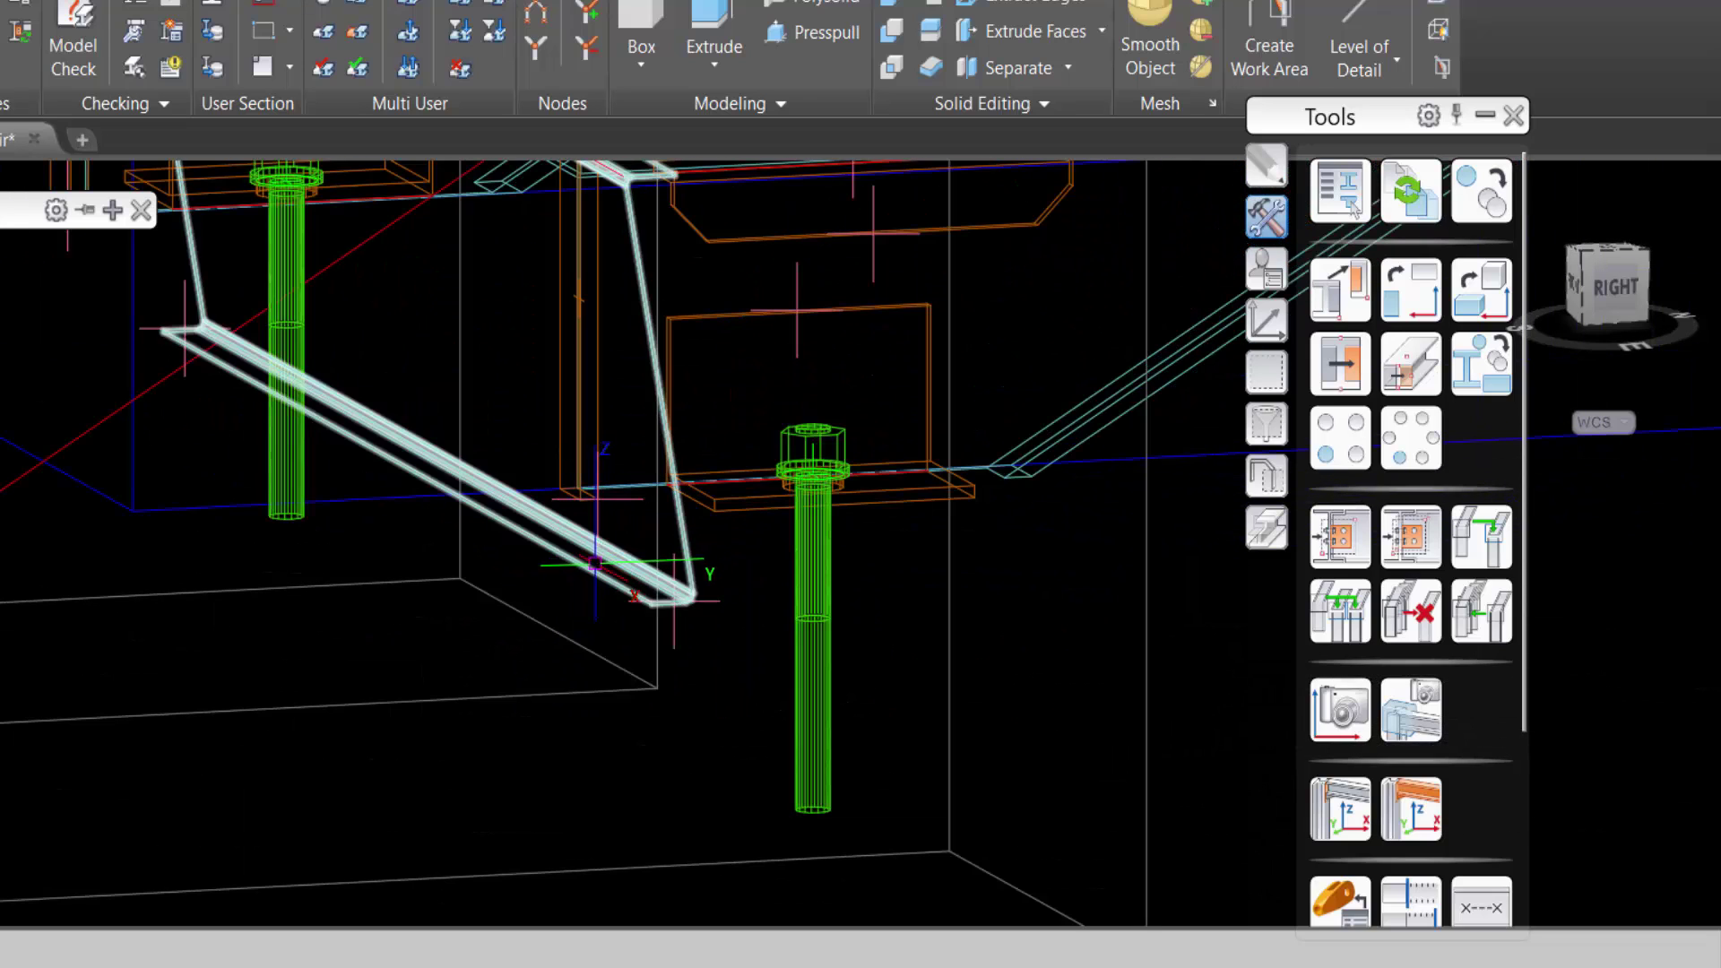
{"action": "left_click", "coordinate": [590, 567]}
{"action": "right_click", "coordinate": [590, 567]}
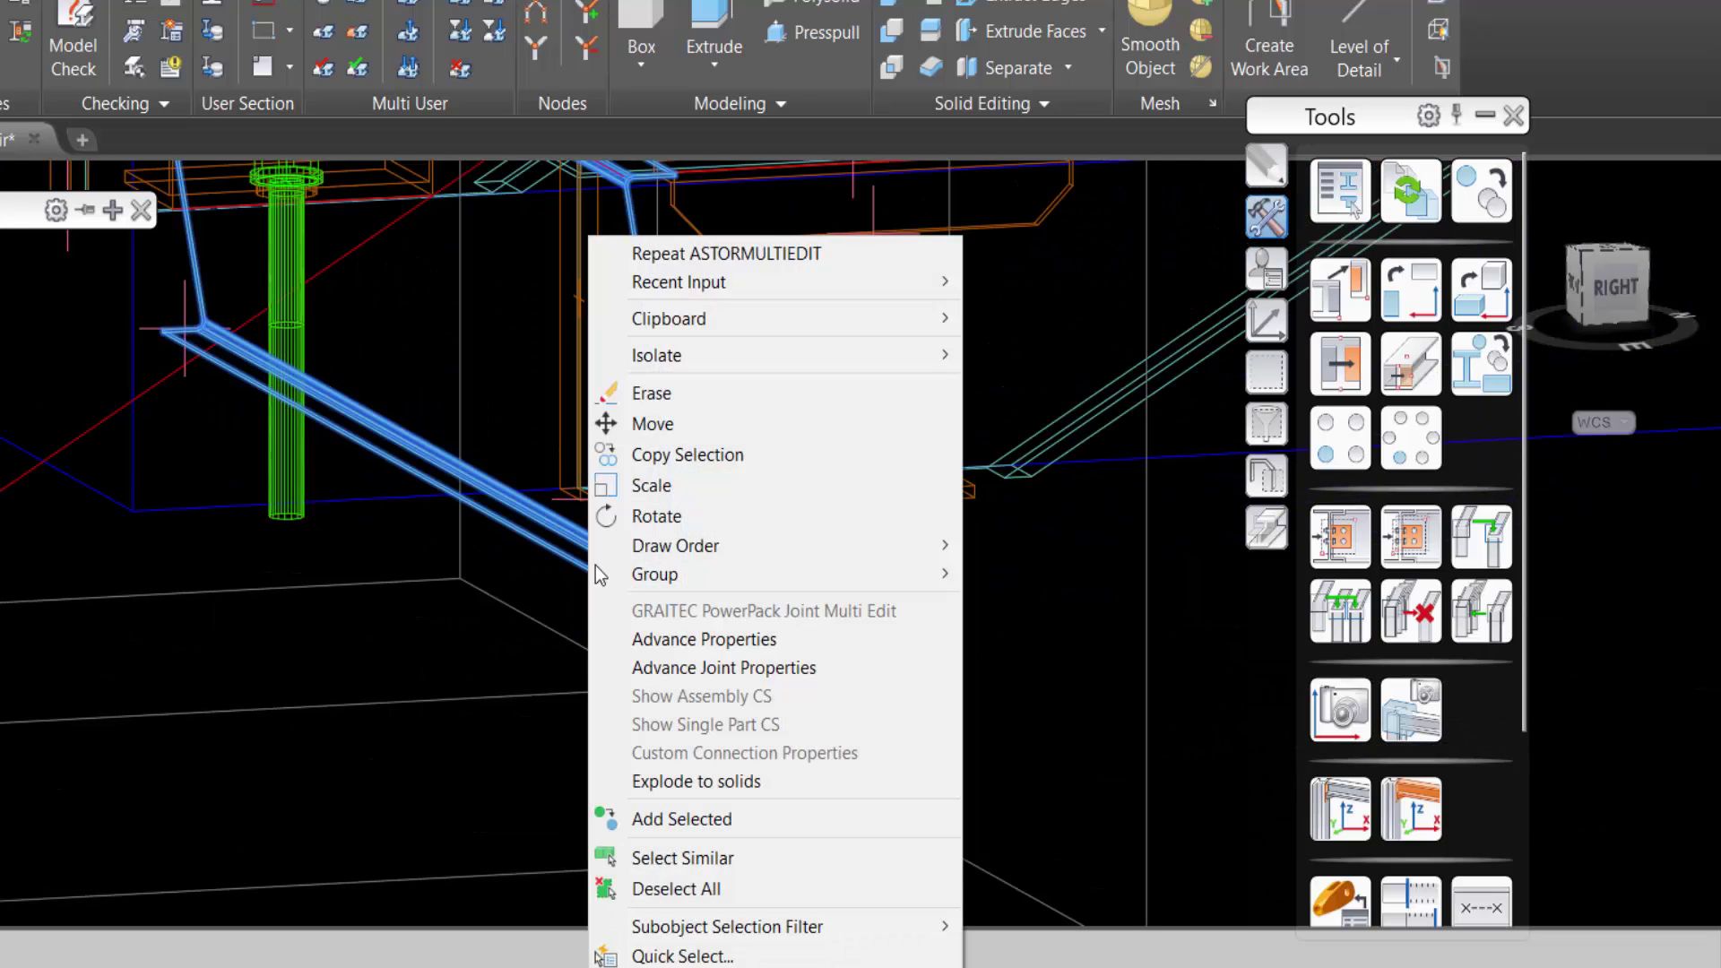
{"action": "left_click", "coordinate": [713, 671]}
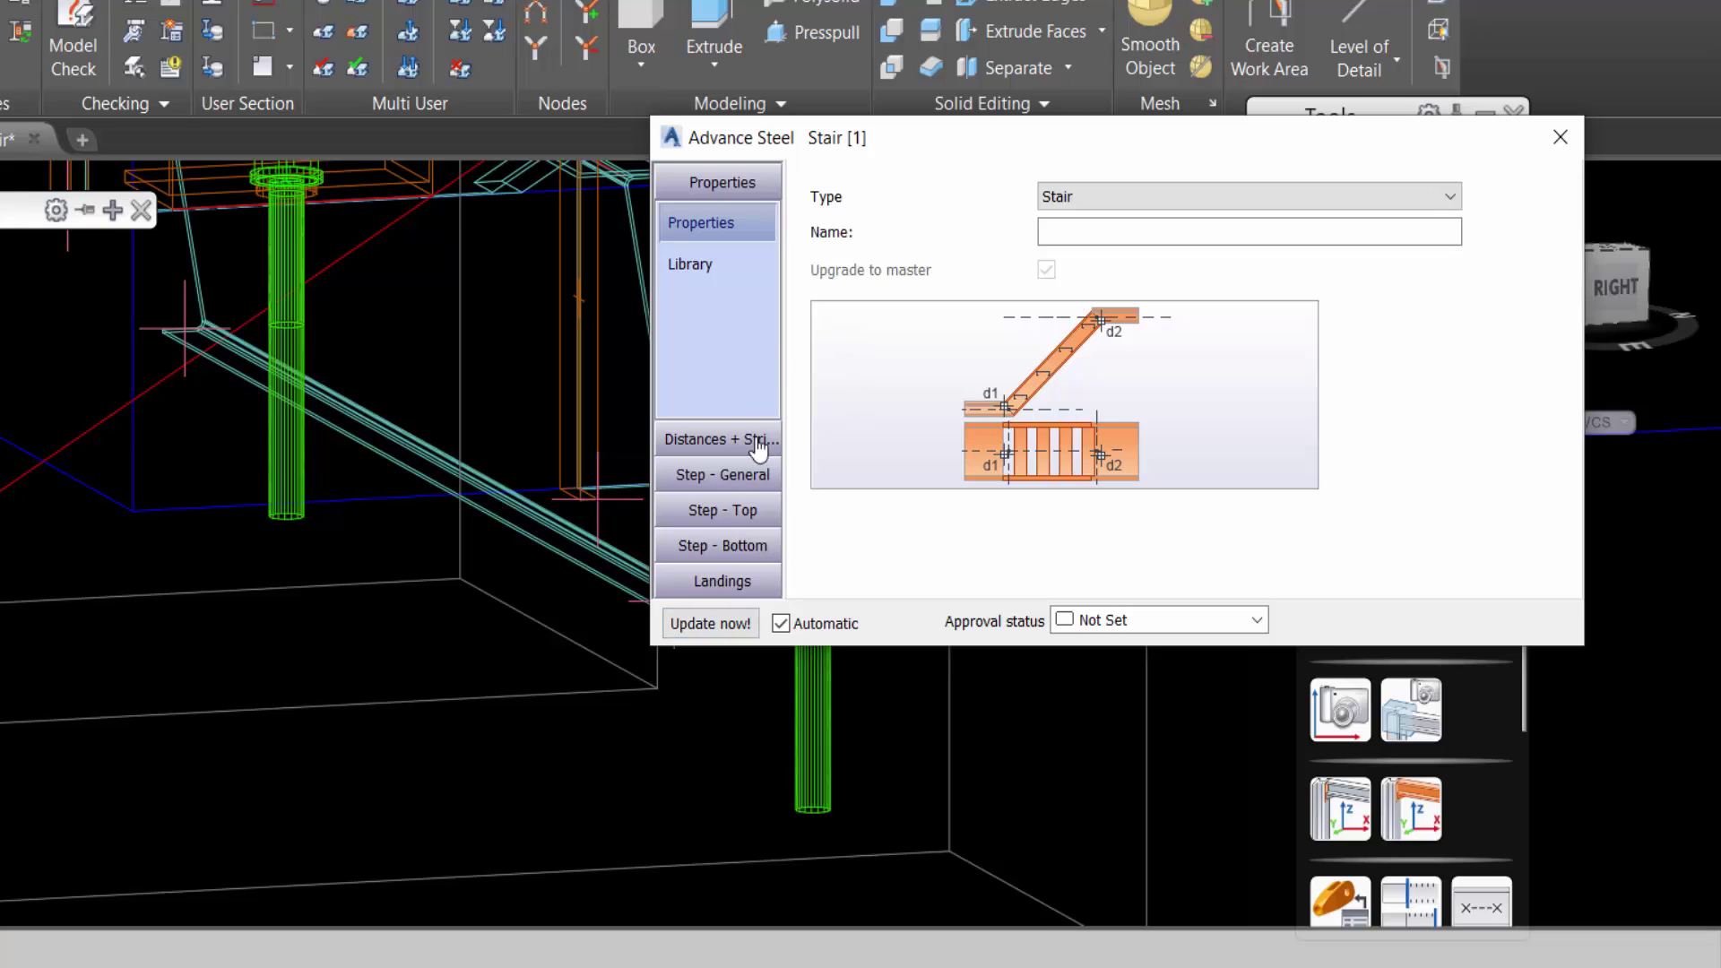
{"action": "left_click", "coordinate": [722, 545]}
{"action": "left_click_drag", "start_coordinate": [1018, 134], "coordinate": [1245, 116]}
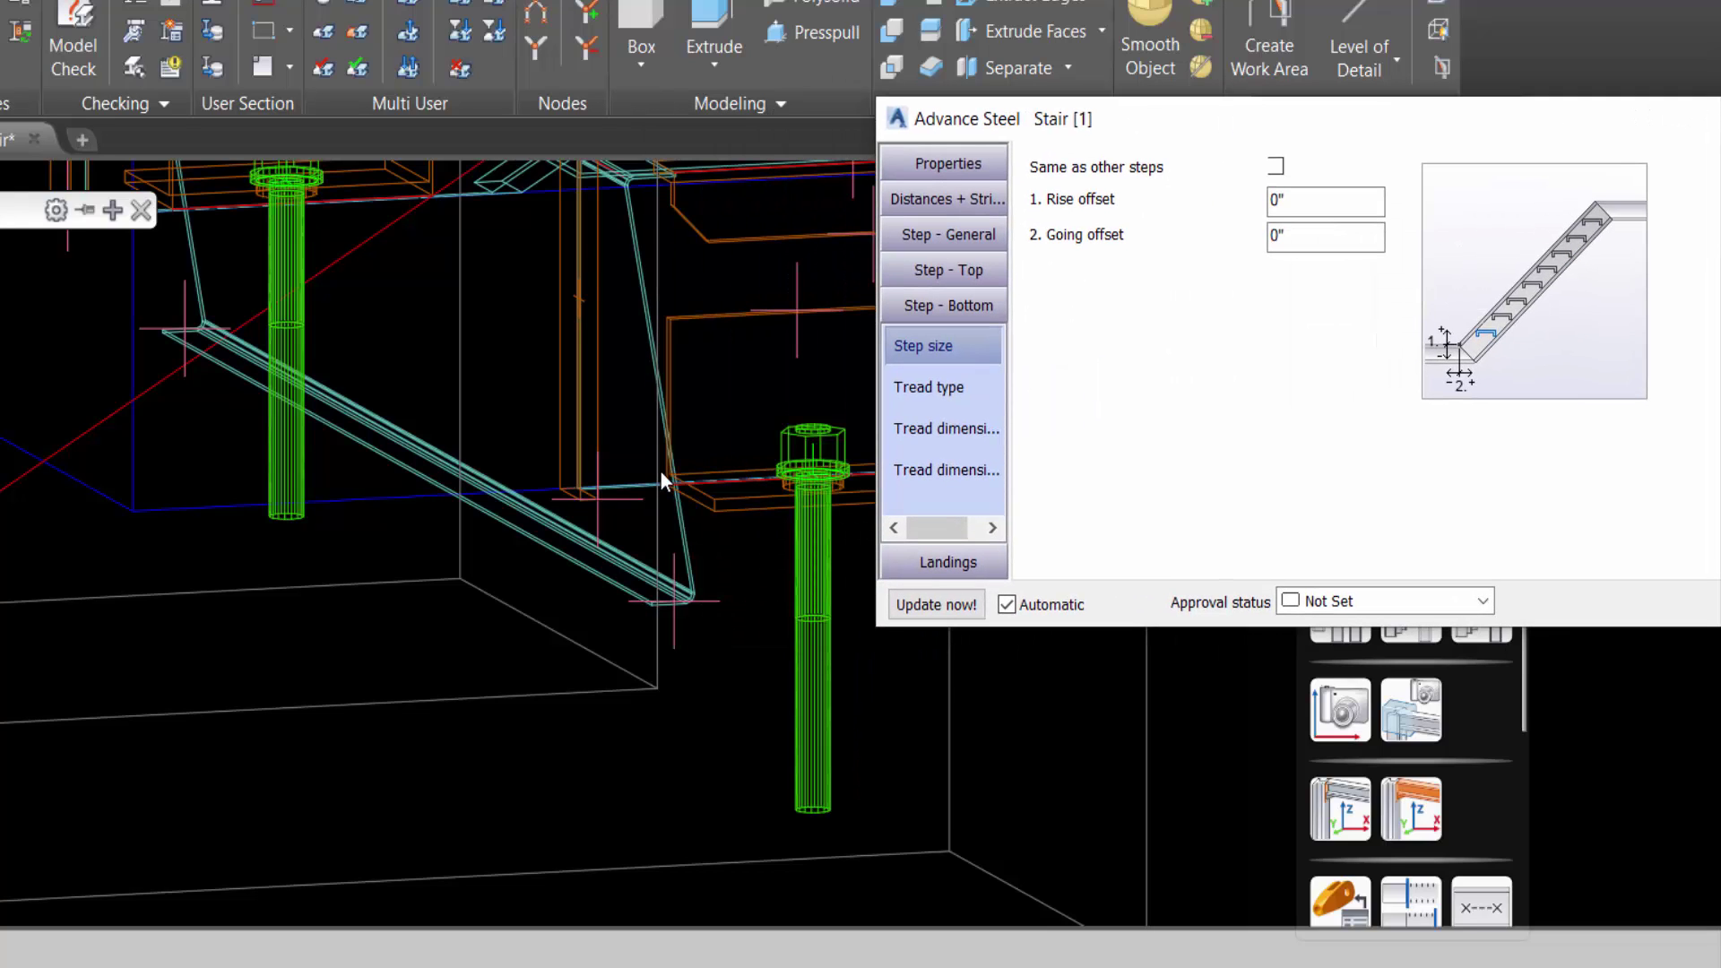
Set the bottom step's tread width to 0", trying -1" before returning to 0"
{"action": "left_click", "coordinate": [957, 391]}
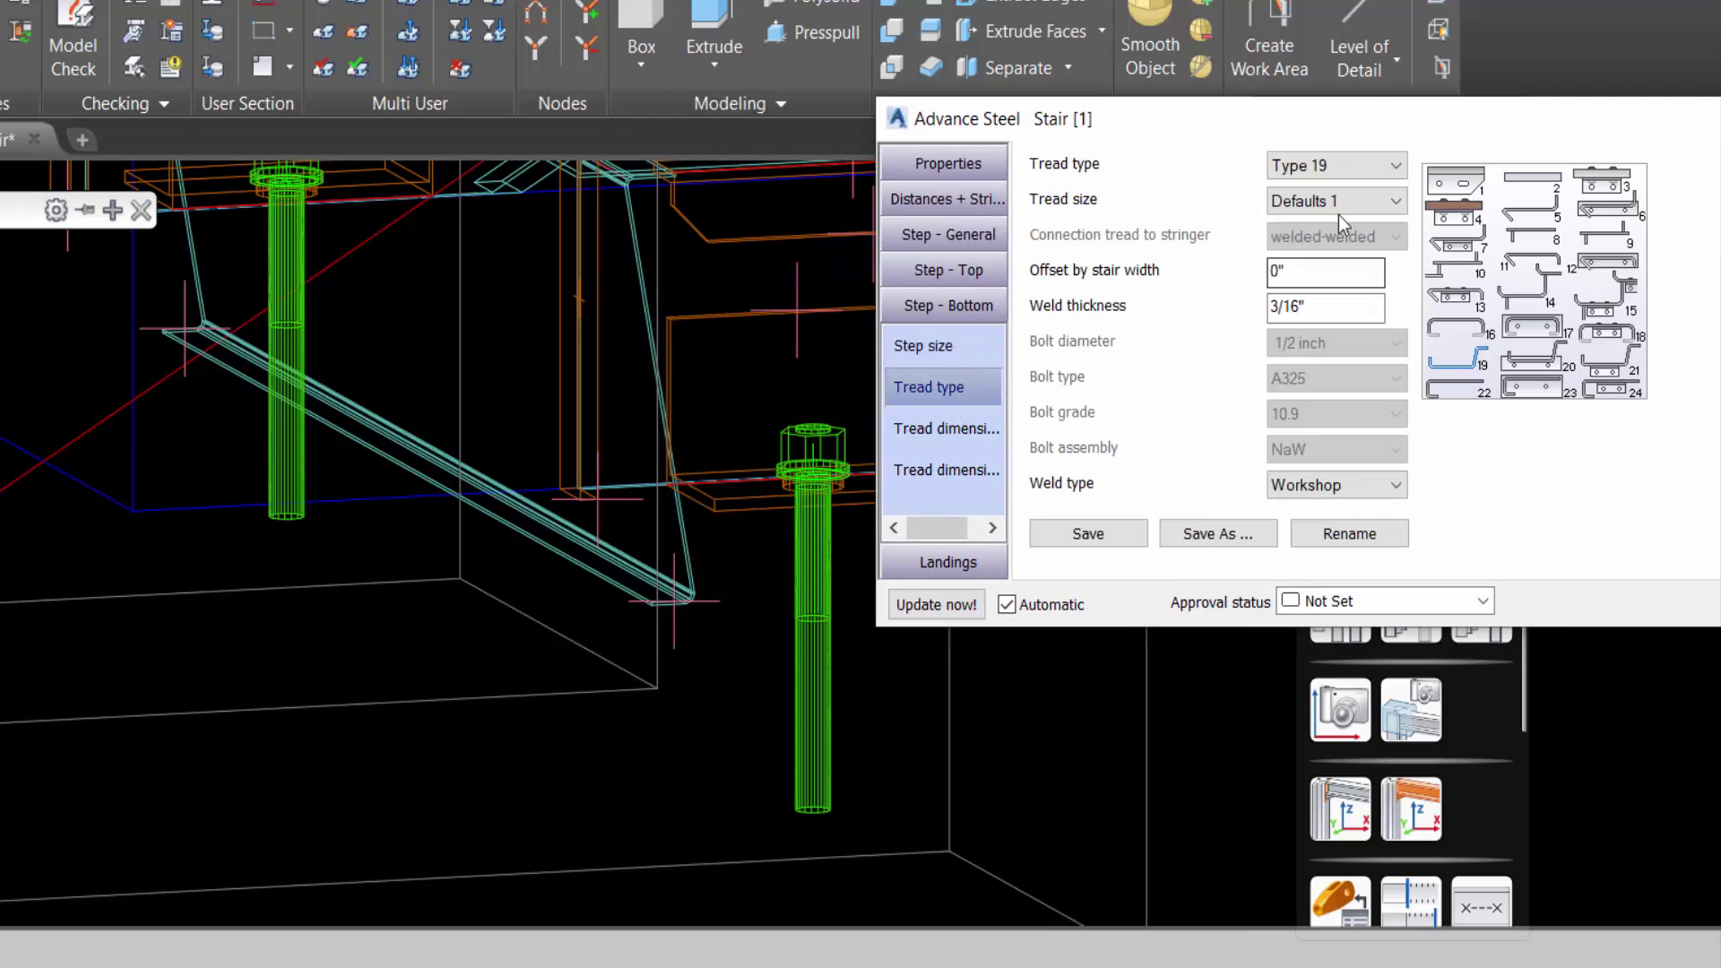
{"action": "left_click", "coordinate": [930, 429]}
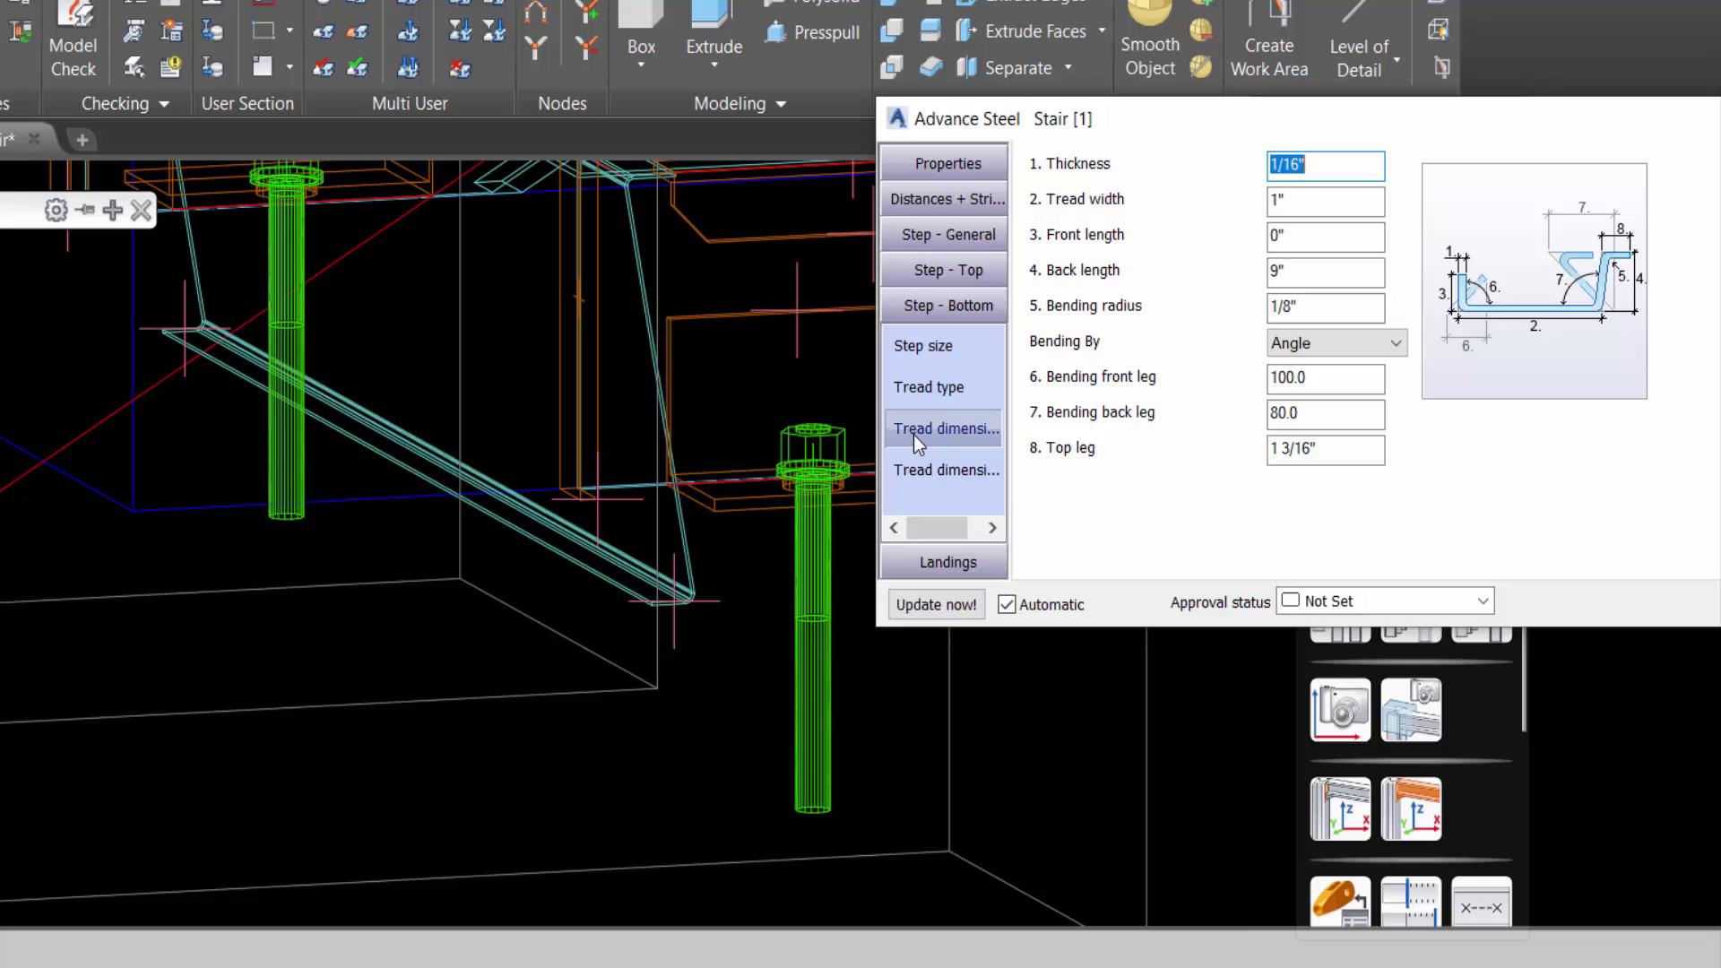
{"action": "left_click", "coordinate": [1308, 202]}
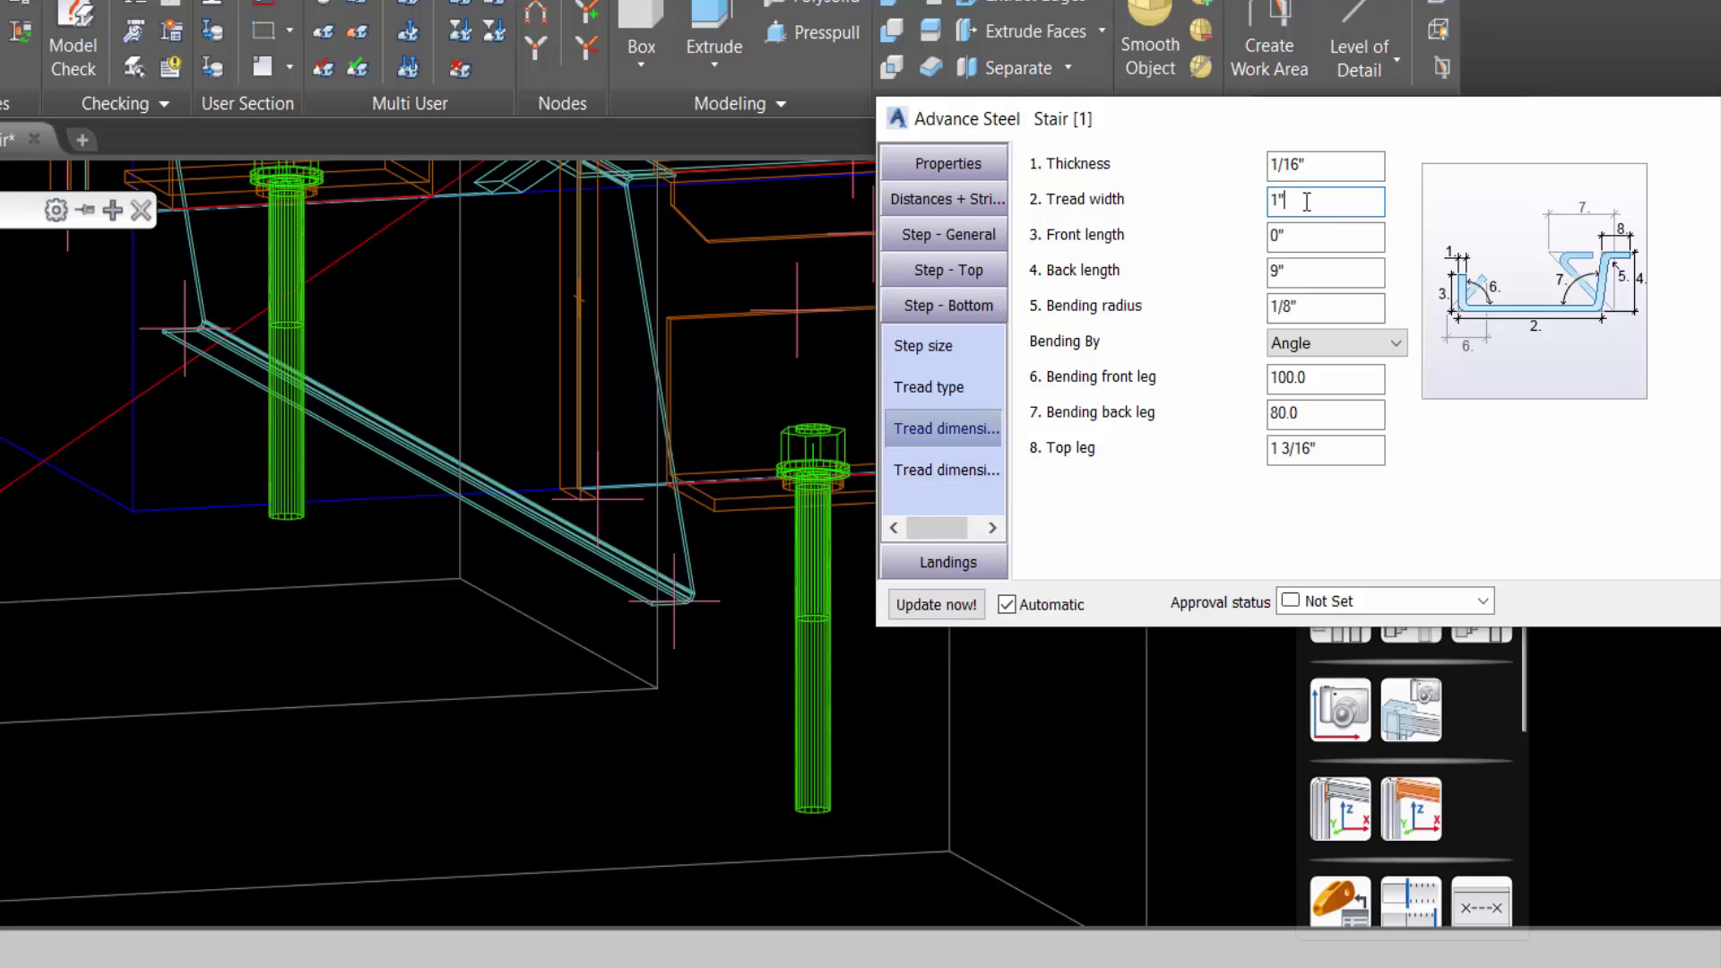
{"action": "type", "text": "0"}
{"action": "key", "text": "Return"}
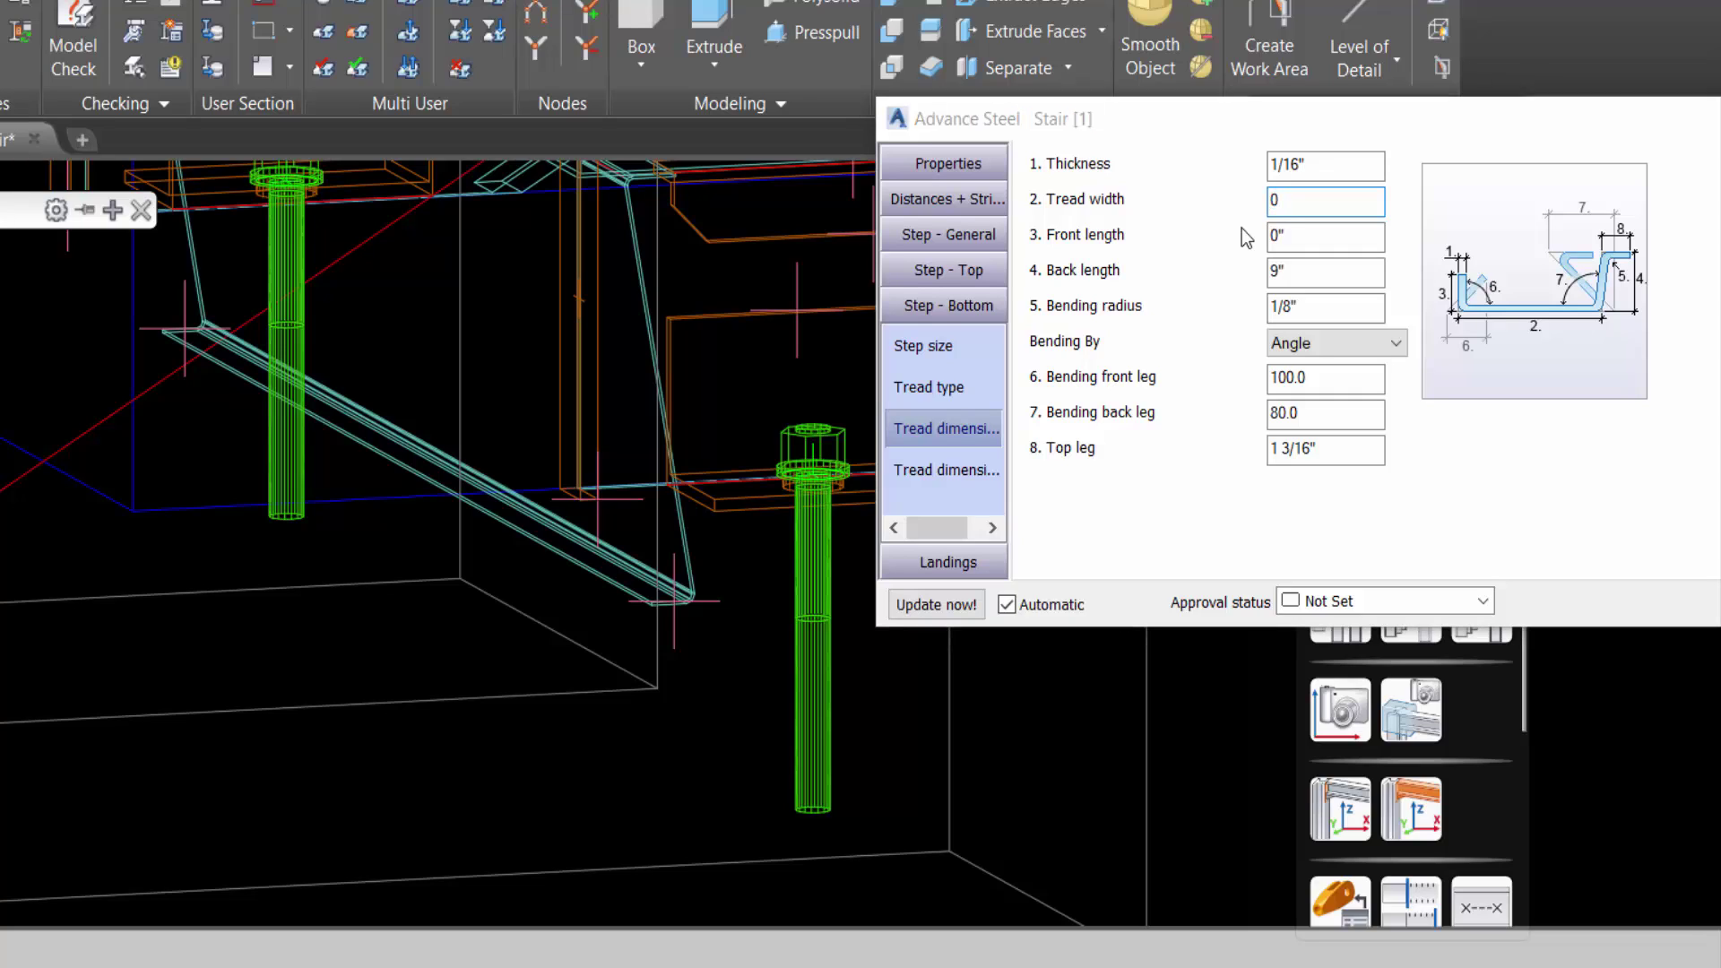
{"action": "type", "text": "-1"}
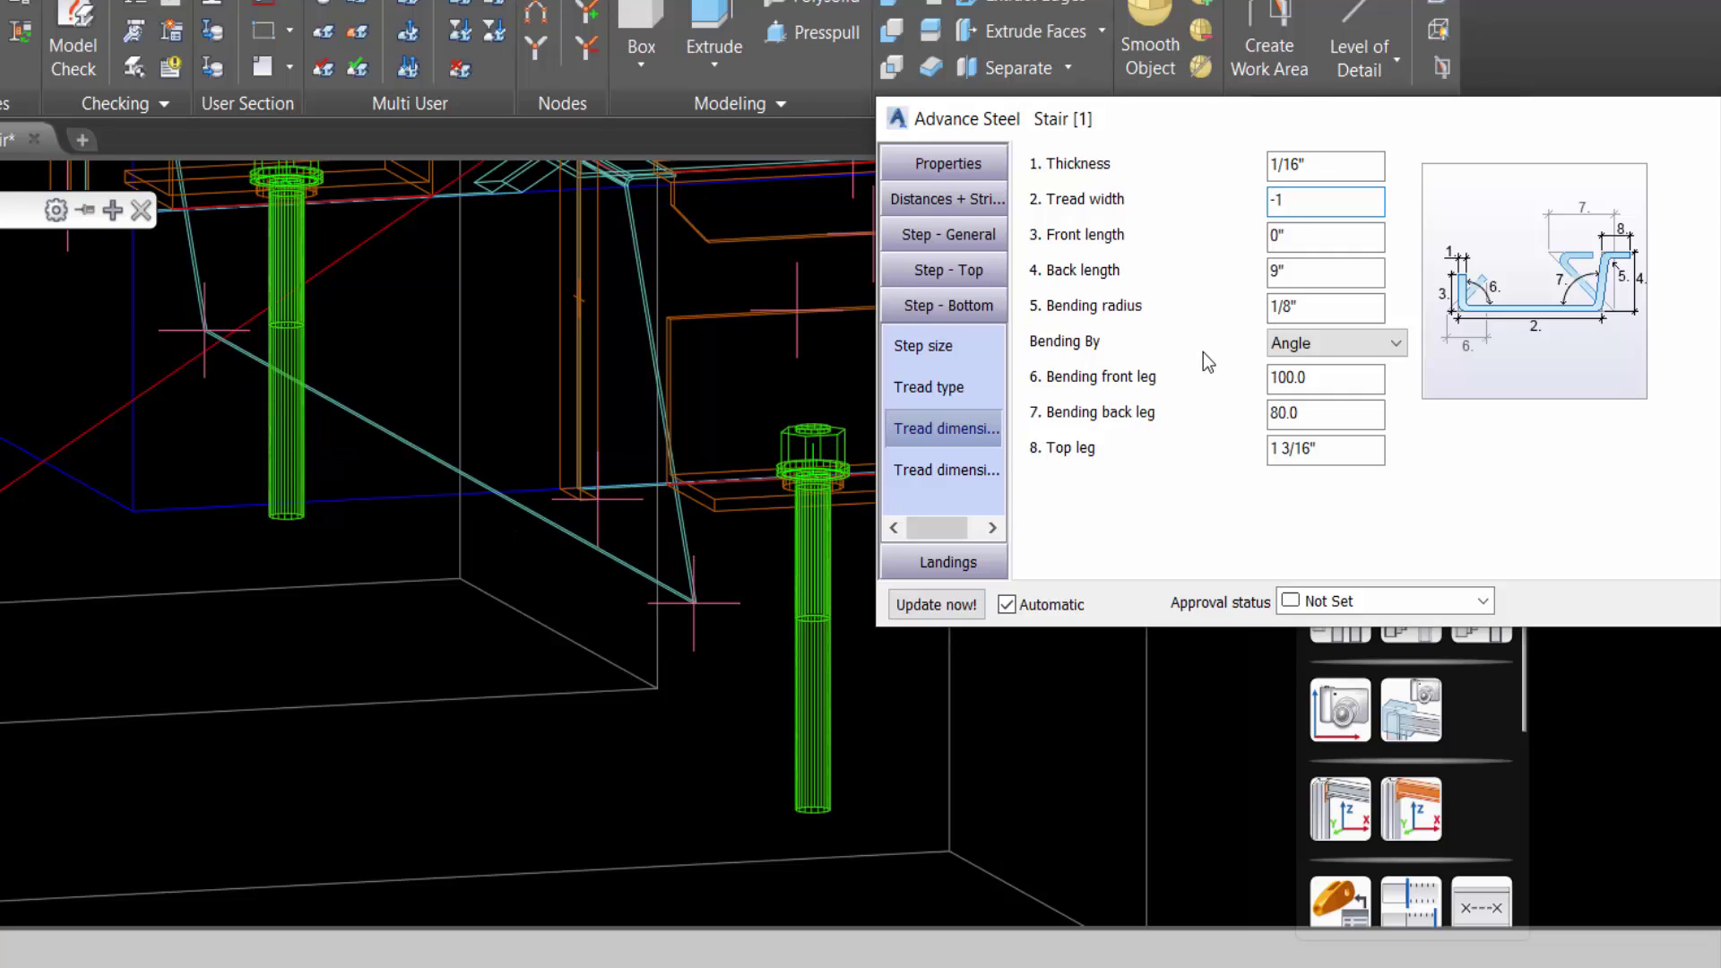
{"action": "key", "text": "Return"}
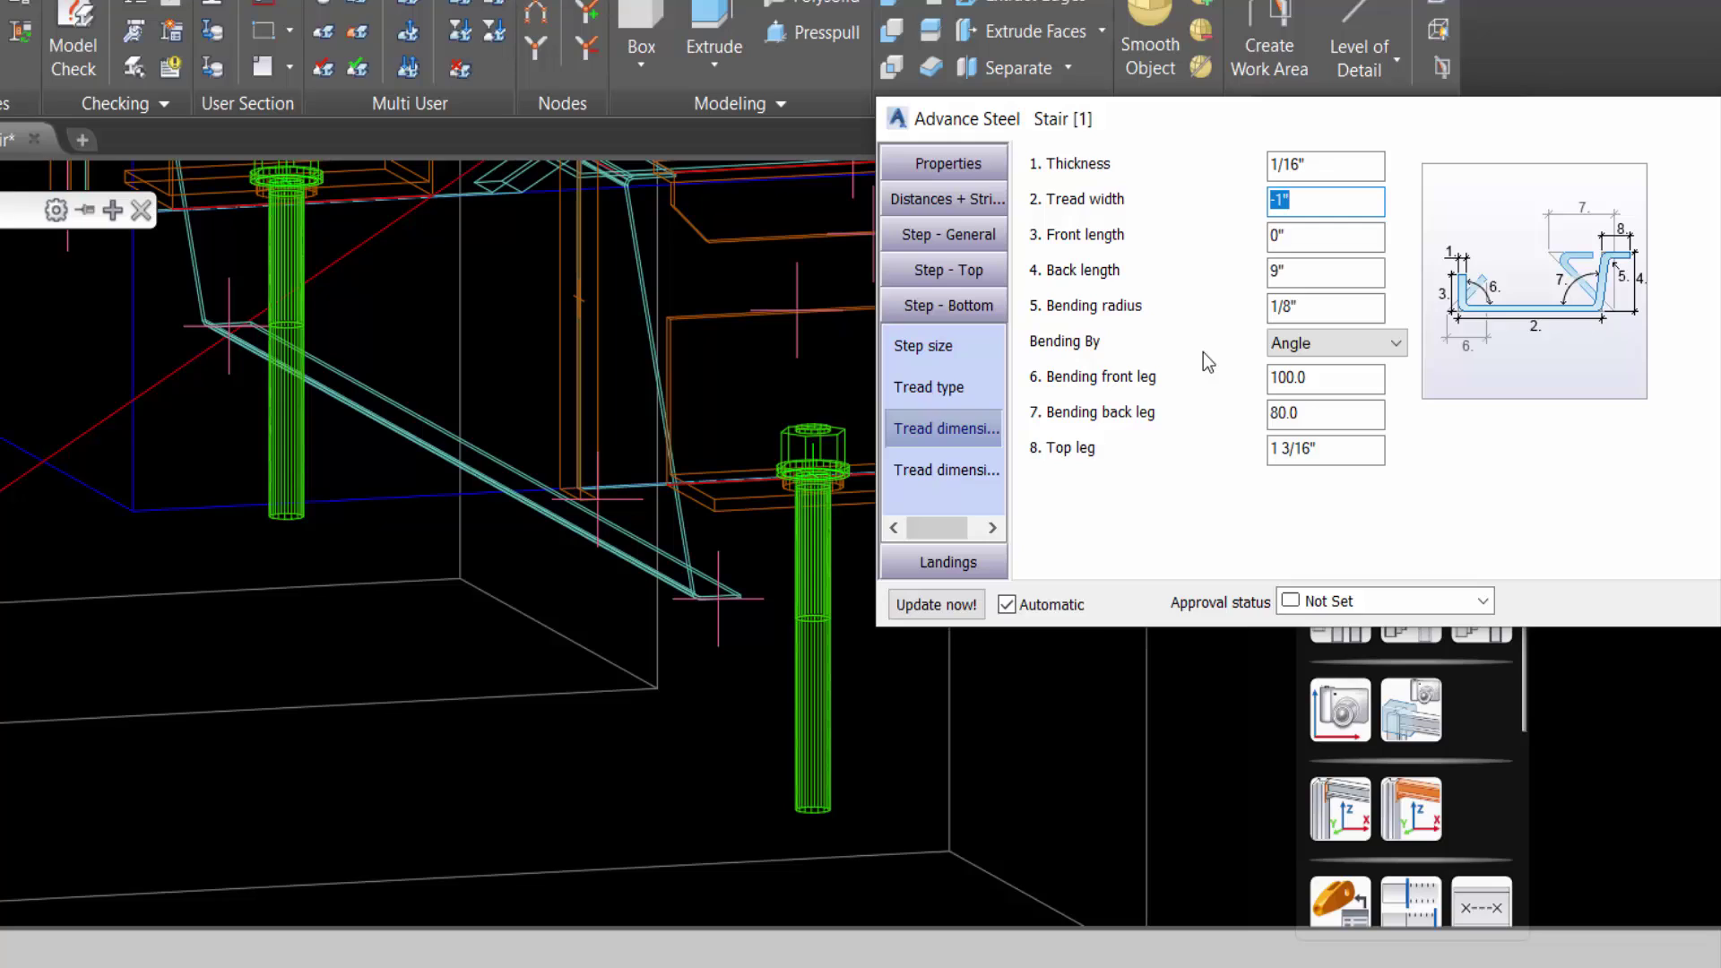
{"action": "type", "text": "0"}
{"action": "key", "text": "Return"}
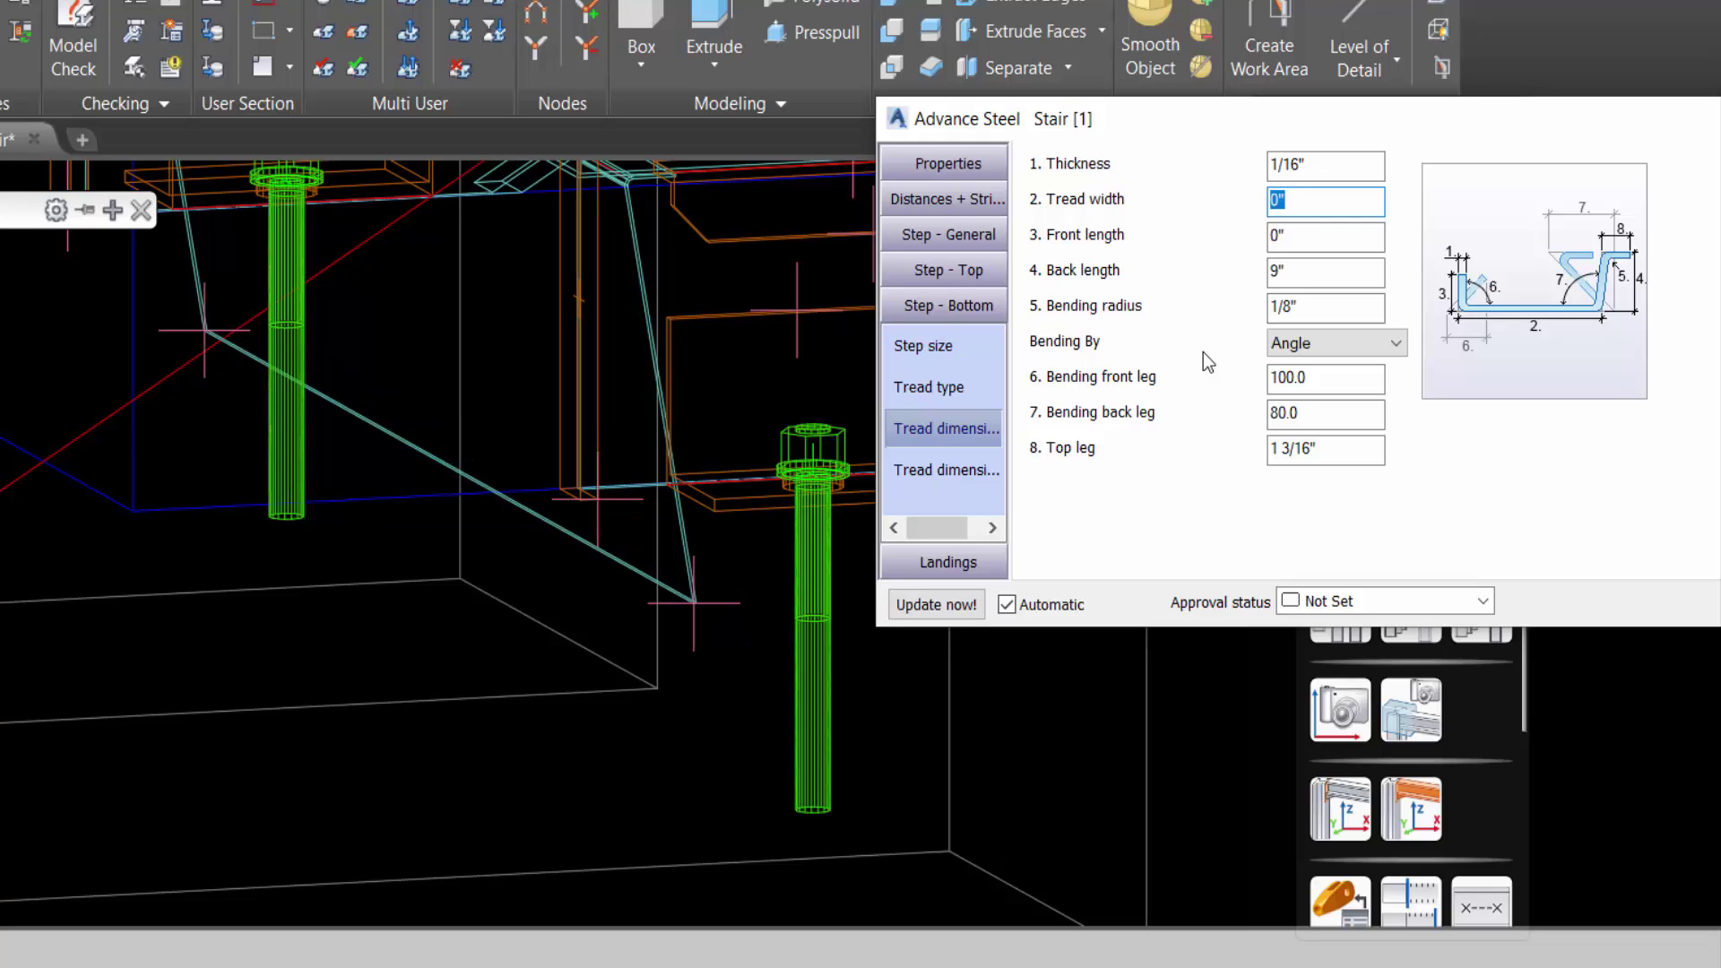
Set the bottom tread's back length to 6.75" and check its lower edge against the stringer base
{"action": "left_click", "coordinate": [1300, 269]}
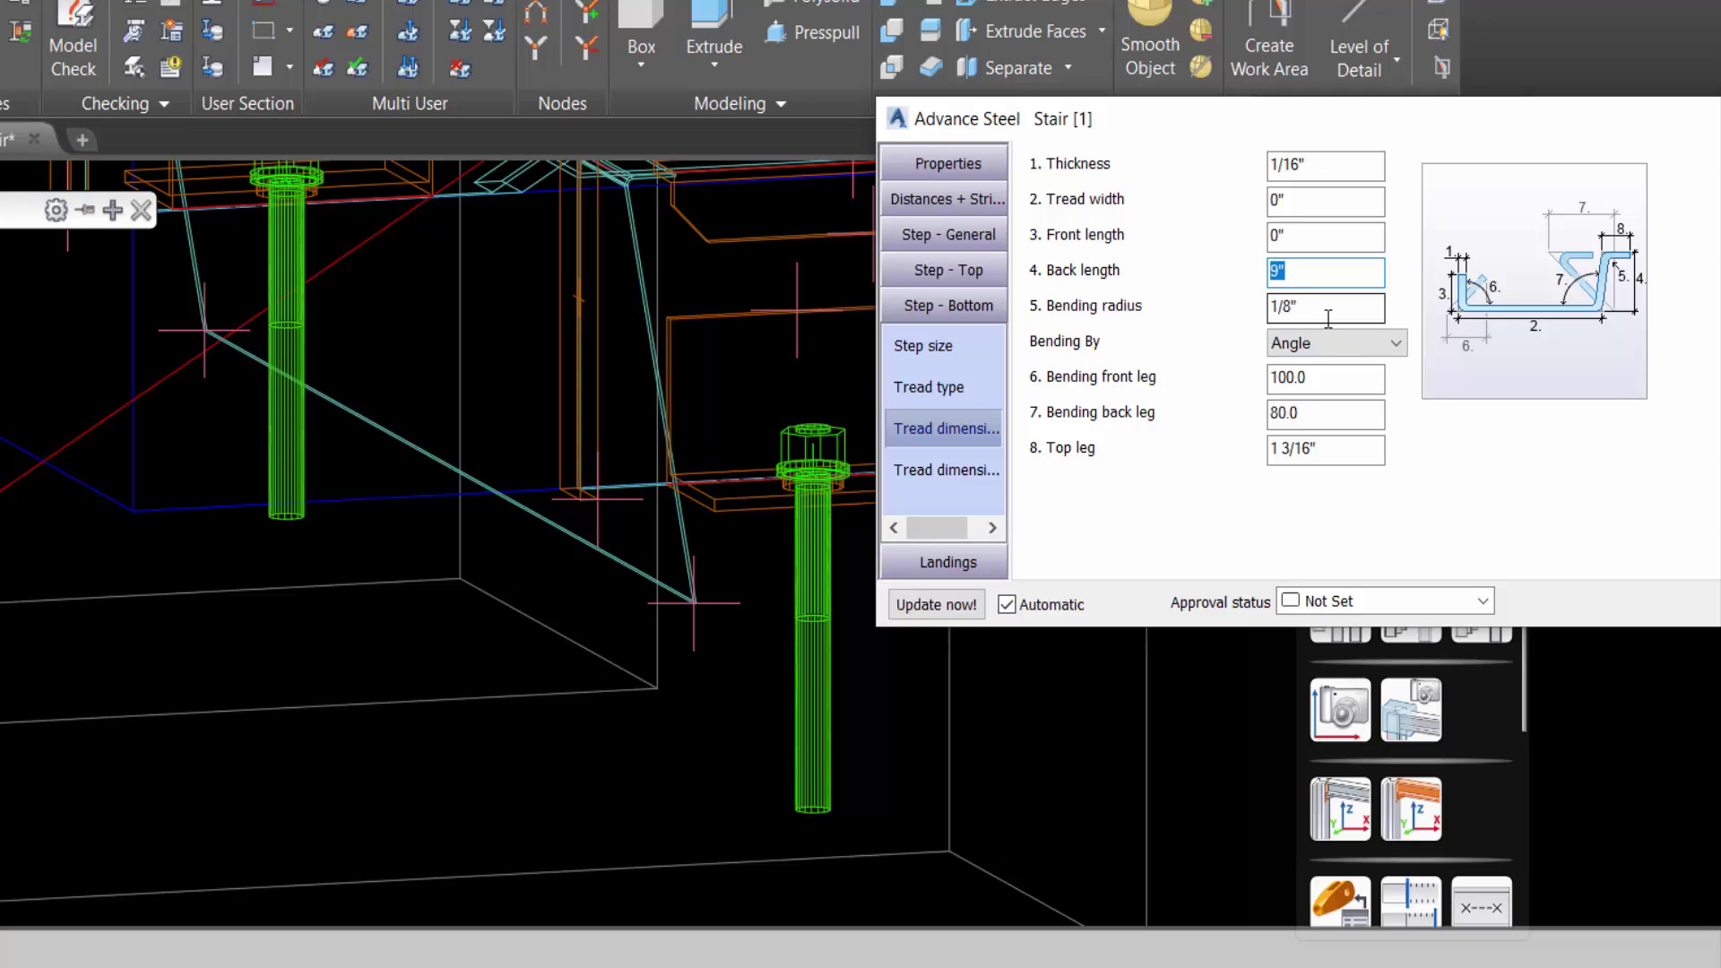
{"action": "type", "text": "6.75"}
{"action": "left_click", "coordinate": [718, 532]}
{"action": "scroll", "coordinate": [611, 565], "scroll_direction": "up", "scroll_amount": 3}
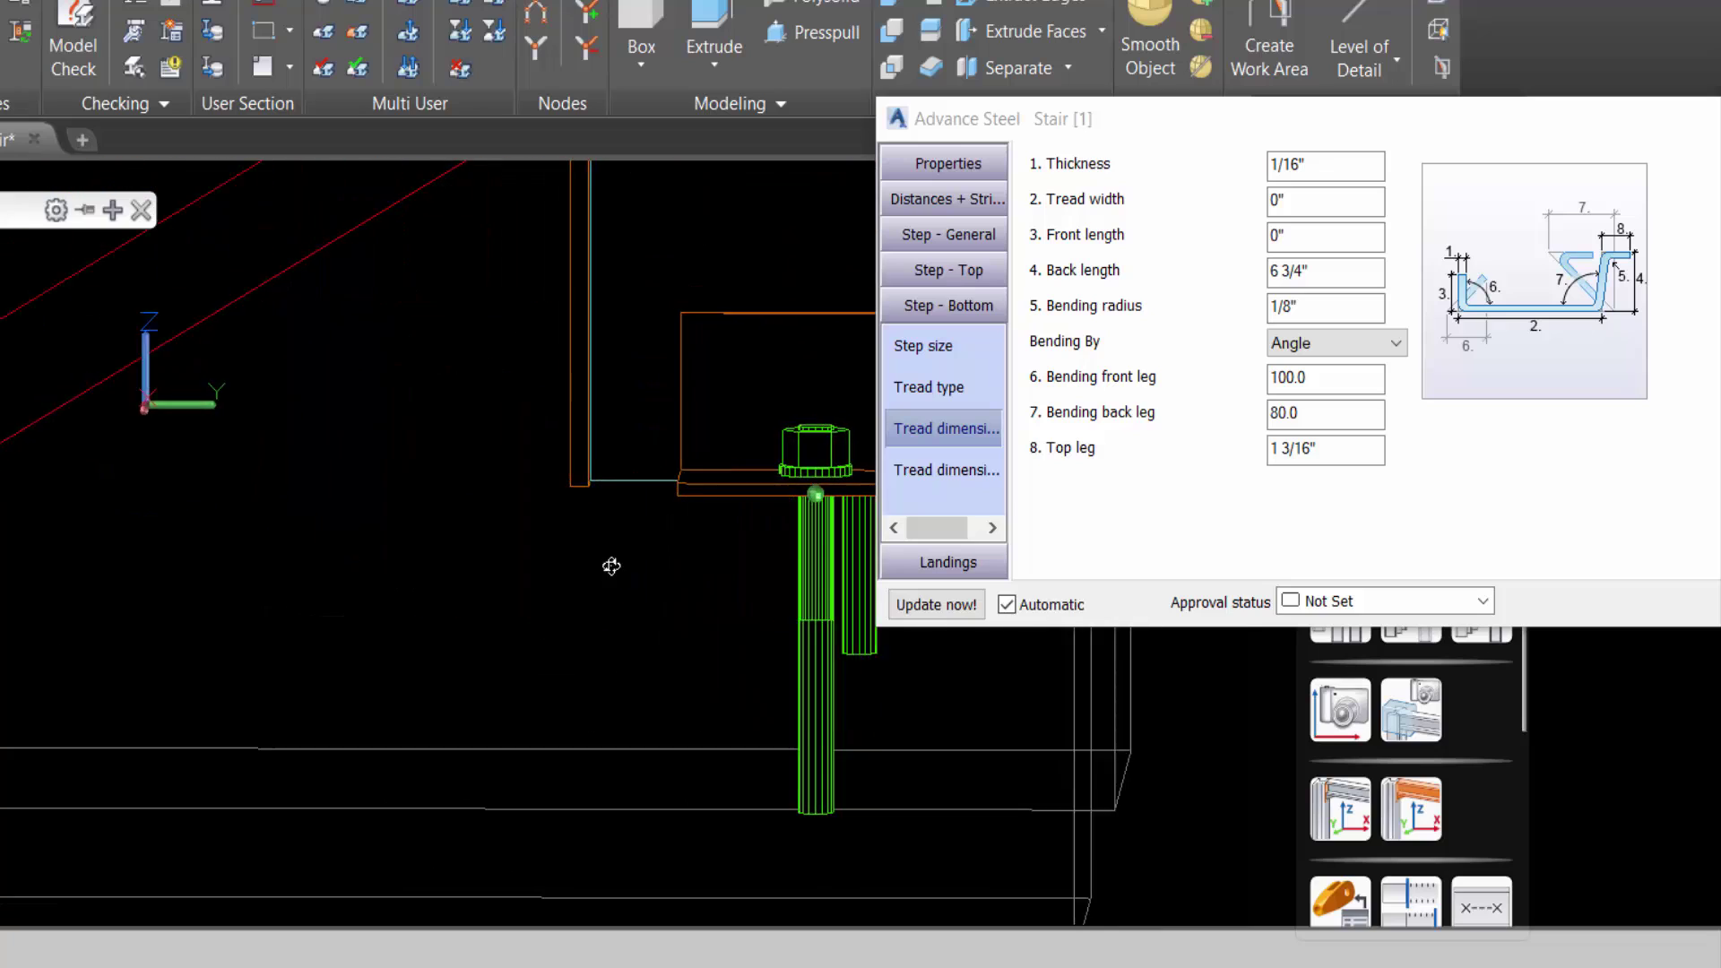
Set the bottom tread's back length to 6.5"
{"action": "left_click", "coordinate": [1318, 282]}
{"action": "type", "text": "6.5"}
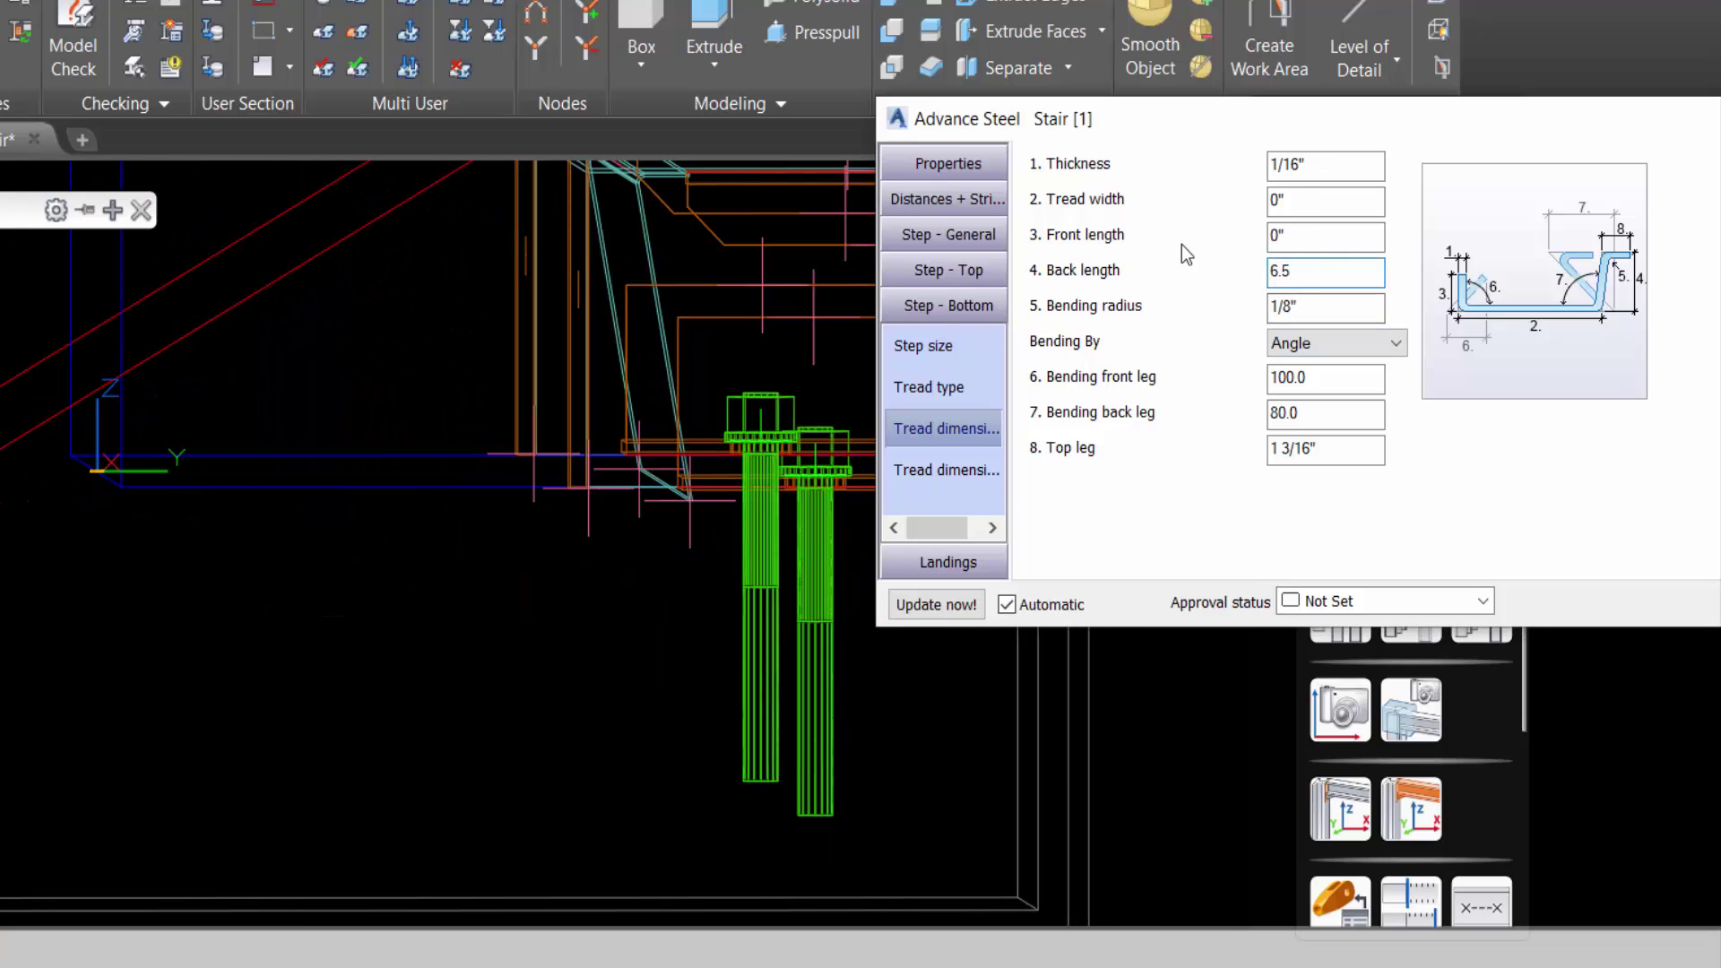
{"action": "key", "text": "Return"}
{"action": "left_click", "coordinate": [628, 570]}
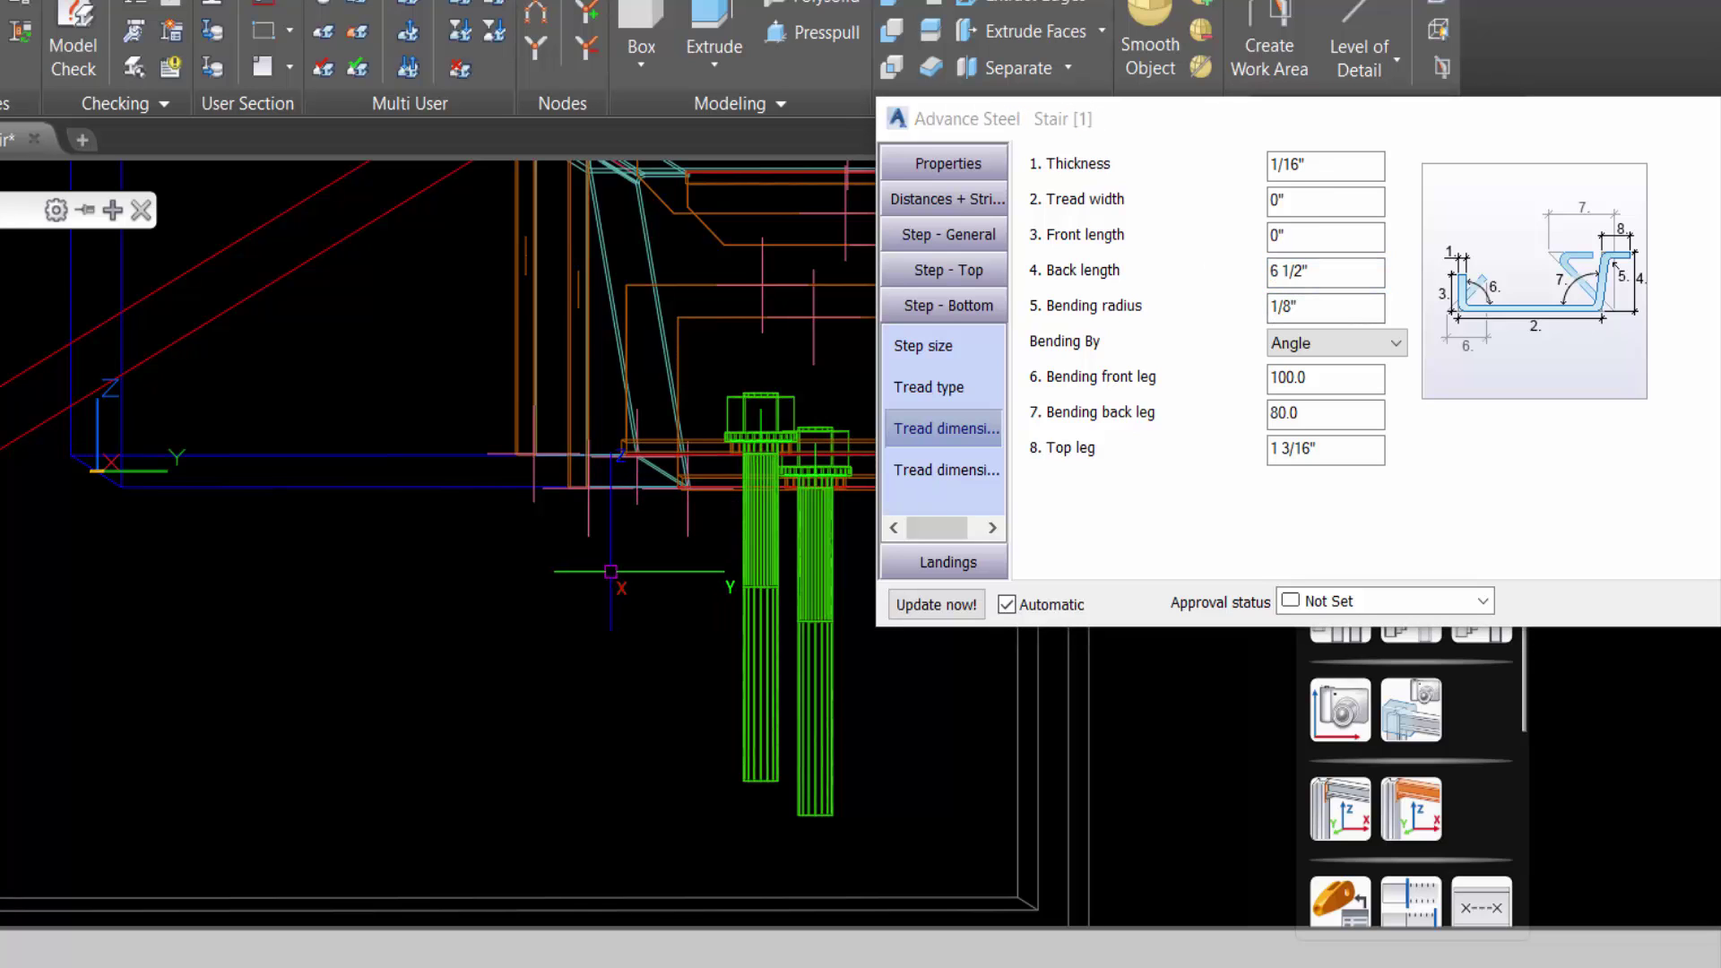
Set the bottom tread's back leg bending angle to 90 degrees
{"action": "scroll", "coordinate": [611, 574], "scroll_direction": "down", "scroll_amount": 5}
{"action": "middle_click_drag", "start_coordinate": [512, 603], "coordinate": [240, 606]}
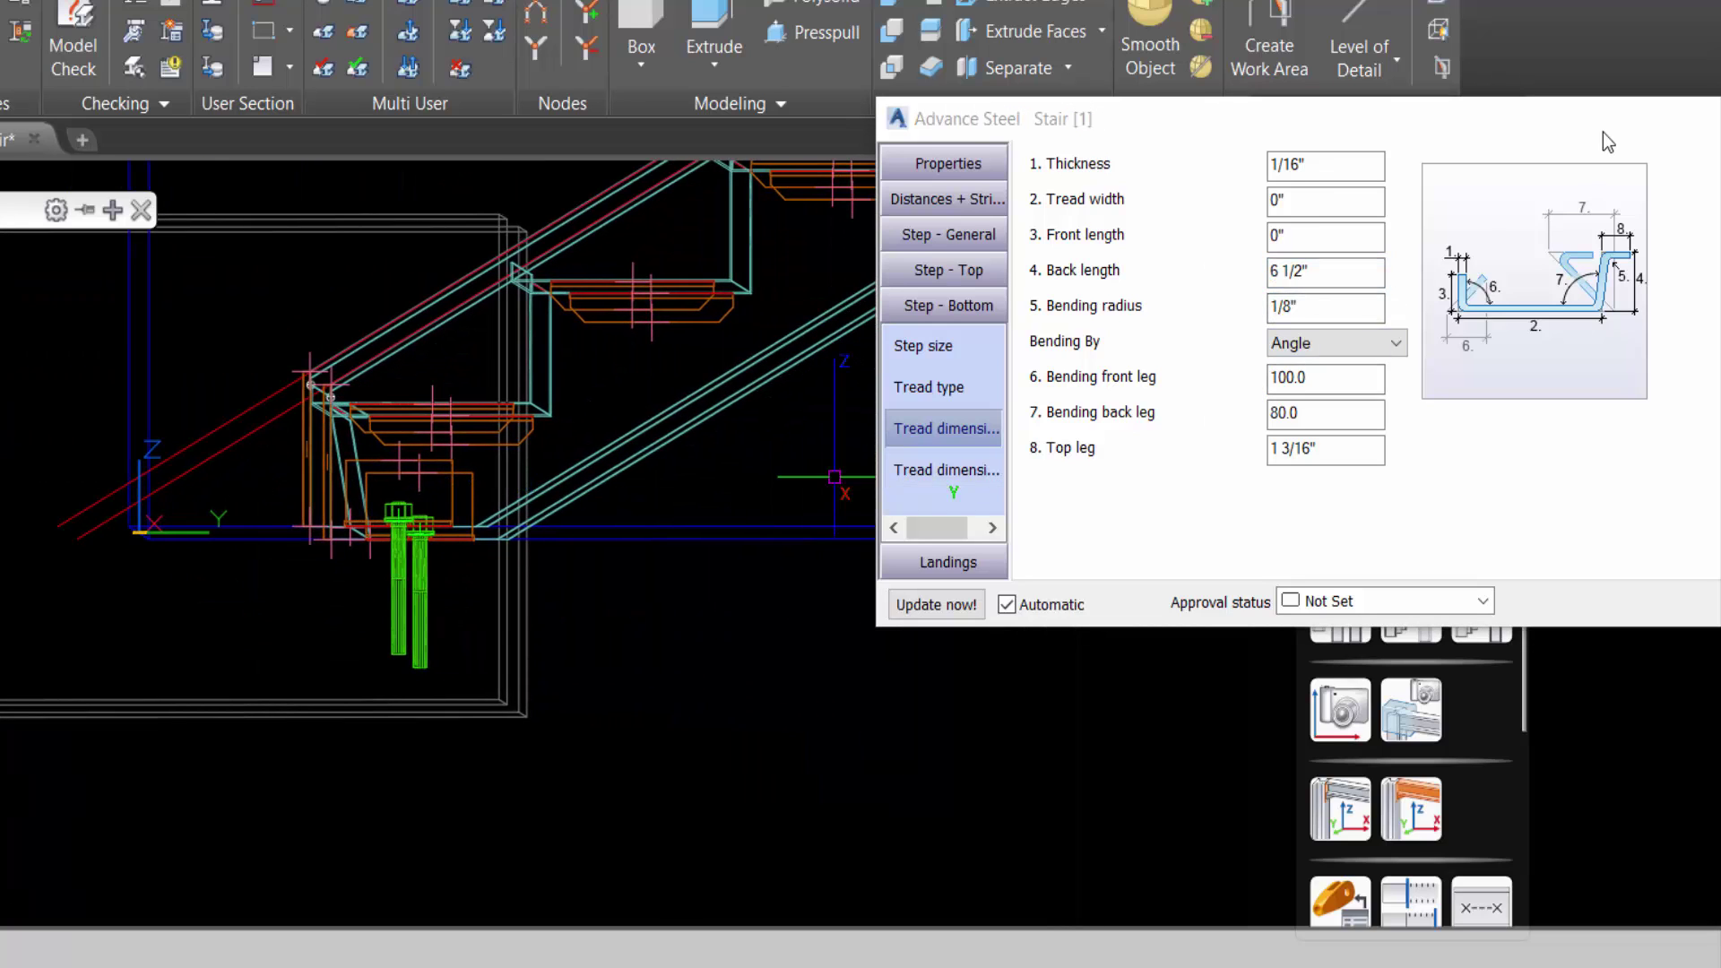
{"action": "left_click_drag", "start_coordinate": [1603, 130], "coordinate": [1441, 154]}
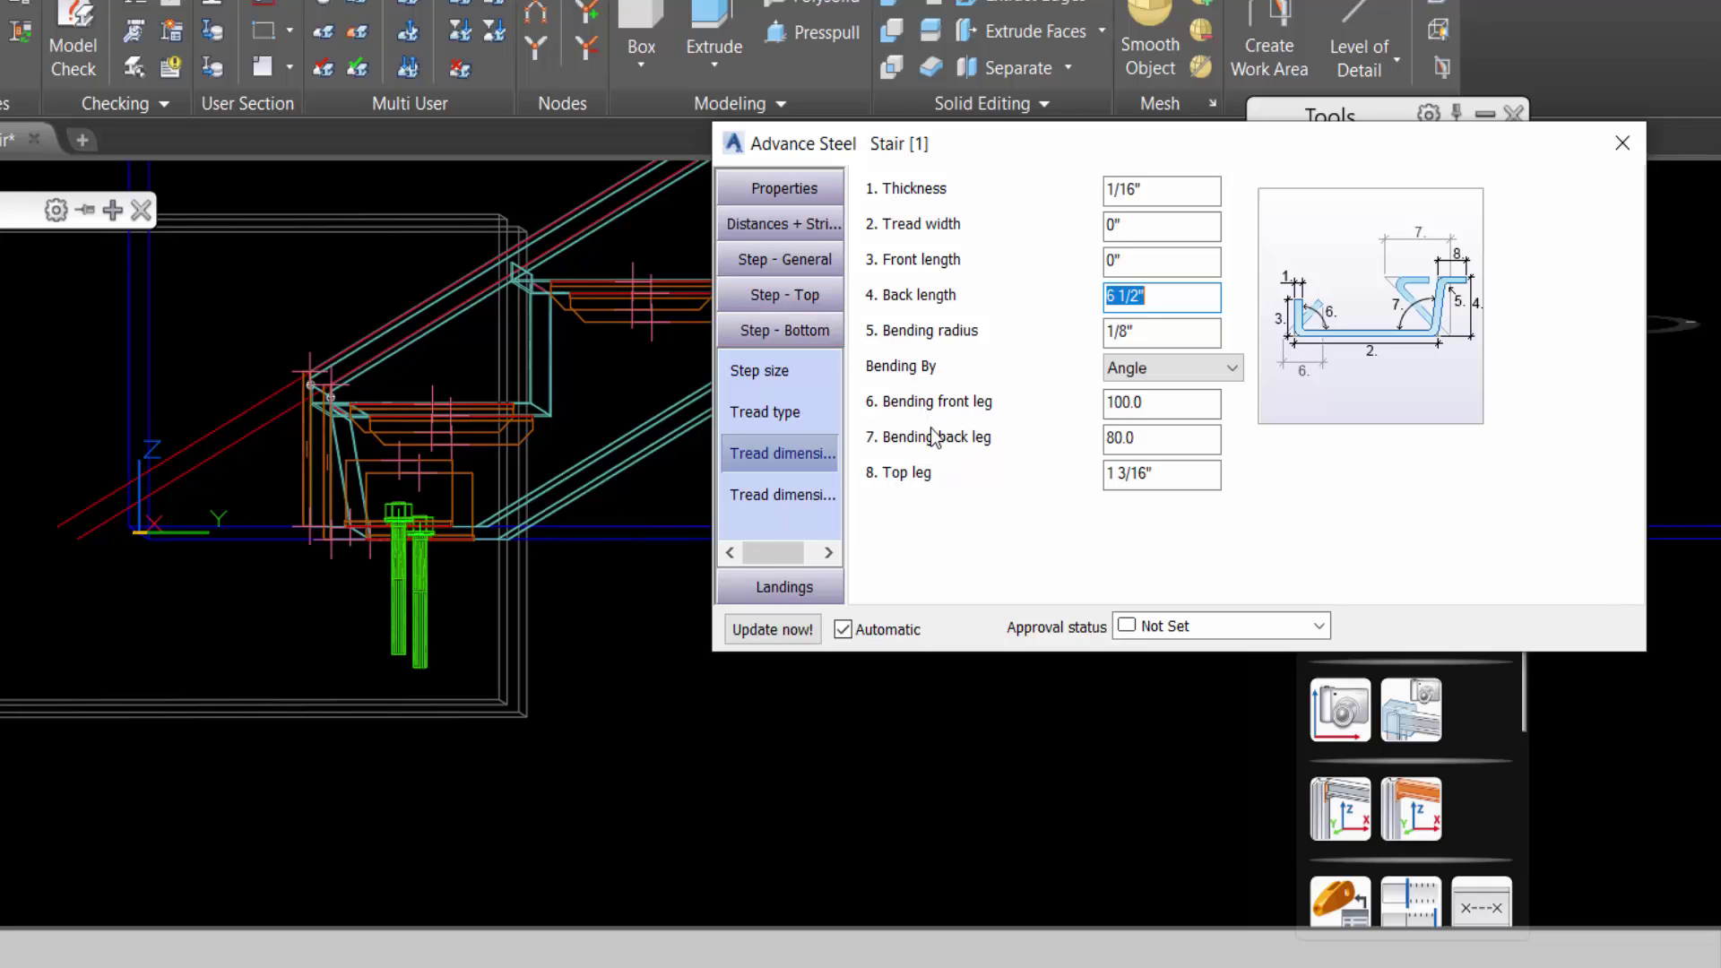
{"action": "scroll", "coordinate": [357, 502], "scroll_direction": "up", "scroll_amount": 4}
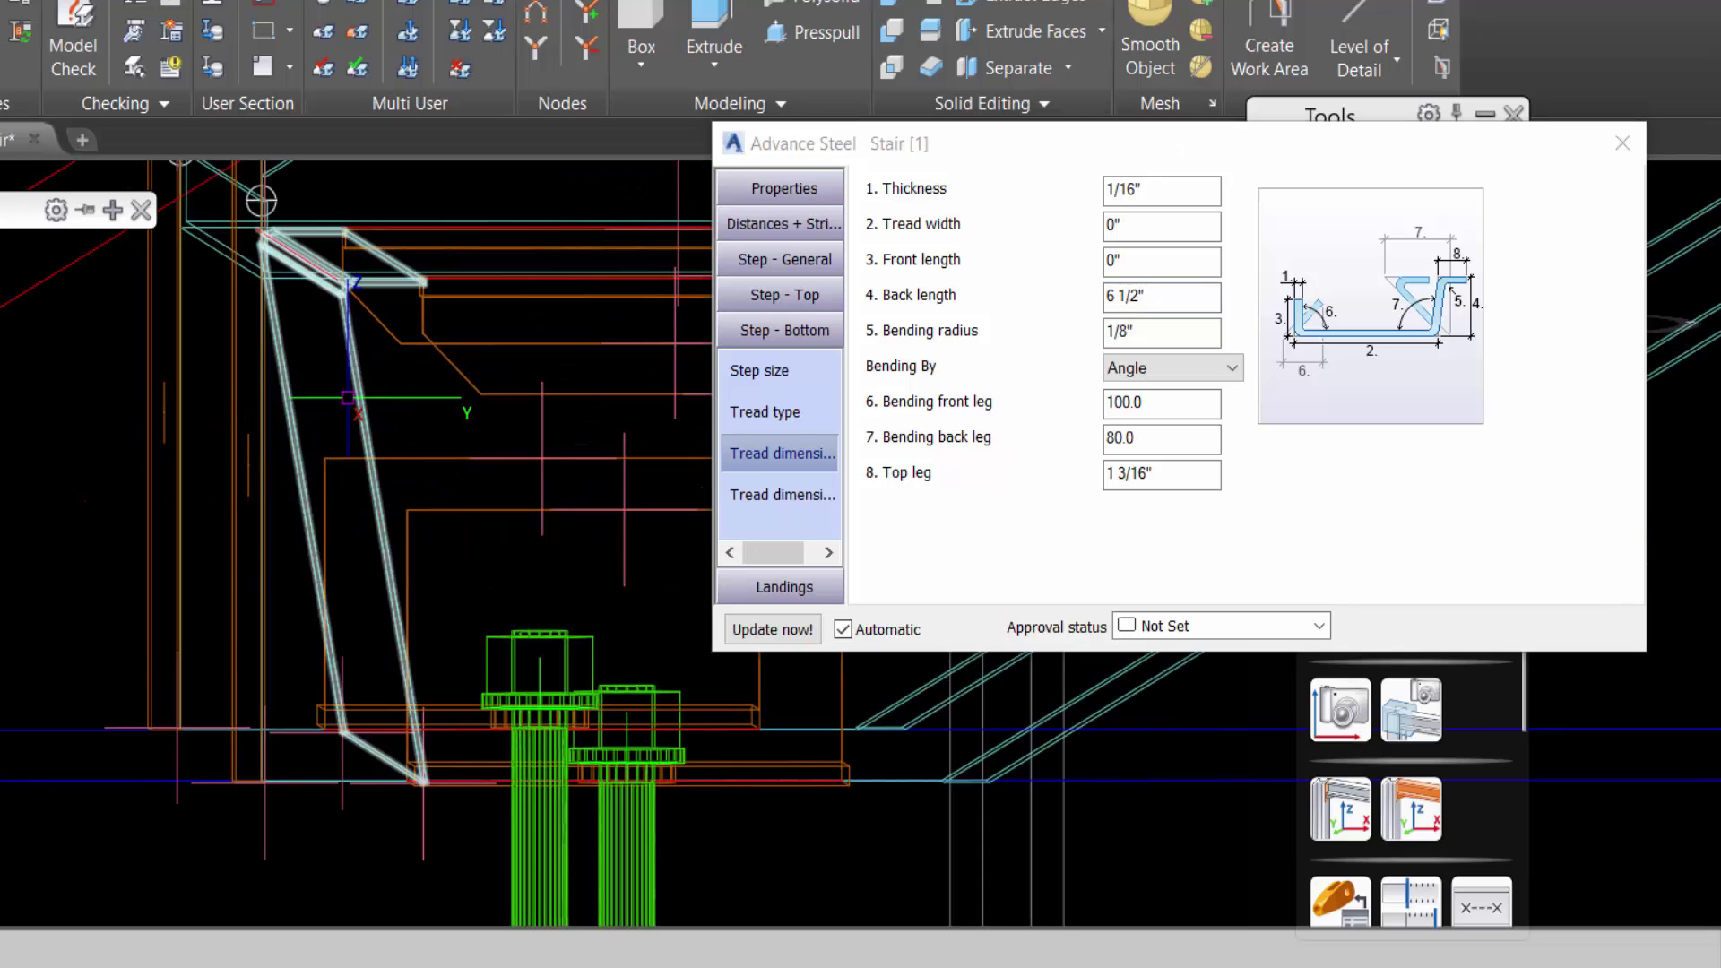
{"action": "left_click", "coordinate": [1173, 436]}
{"action": "type", "text": "90"}
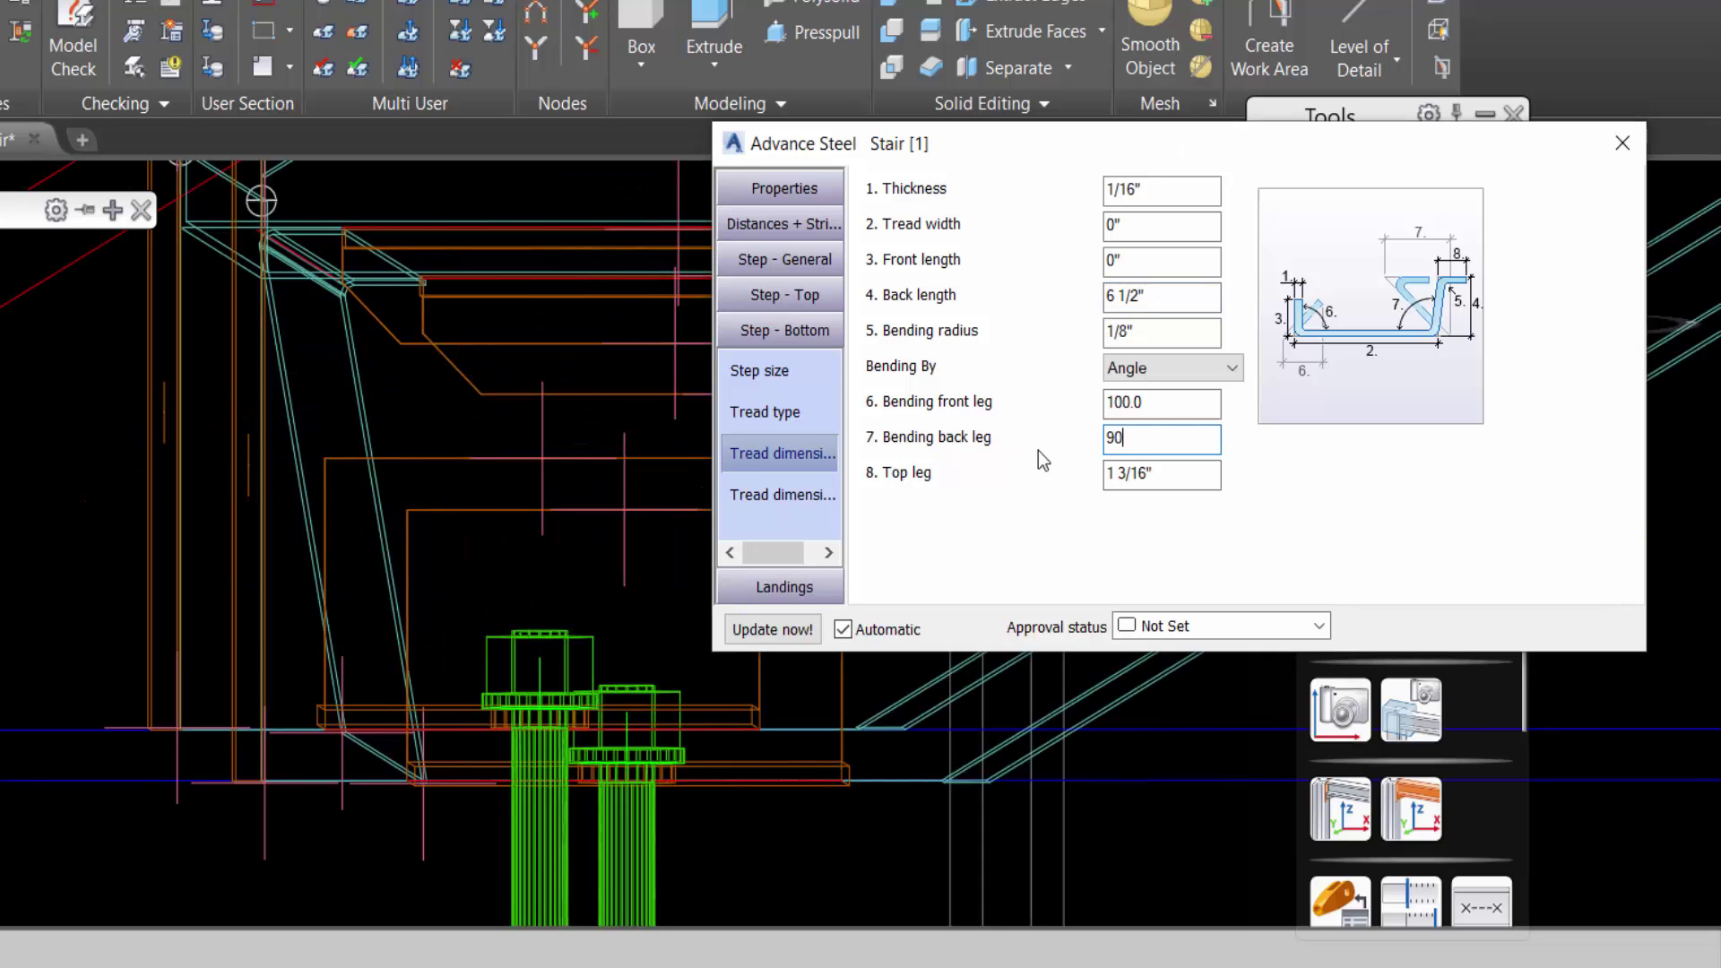
{"action": "key", "text": "Return"}
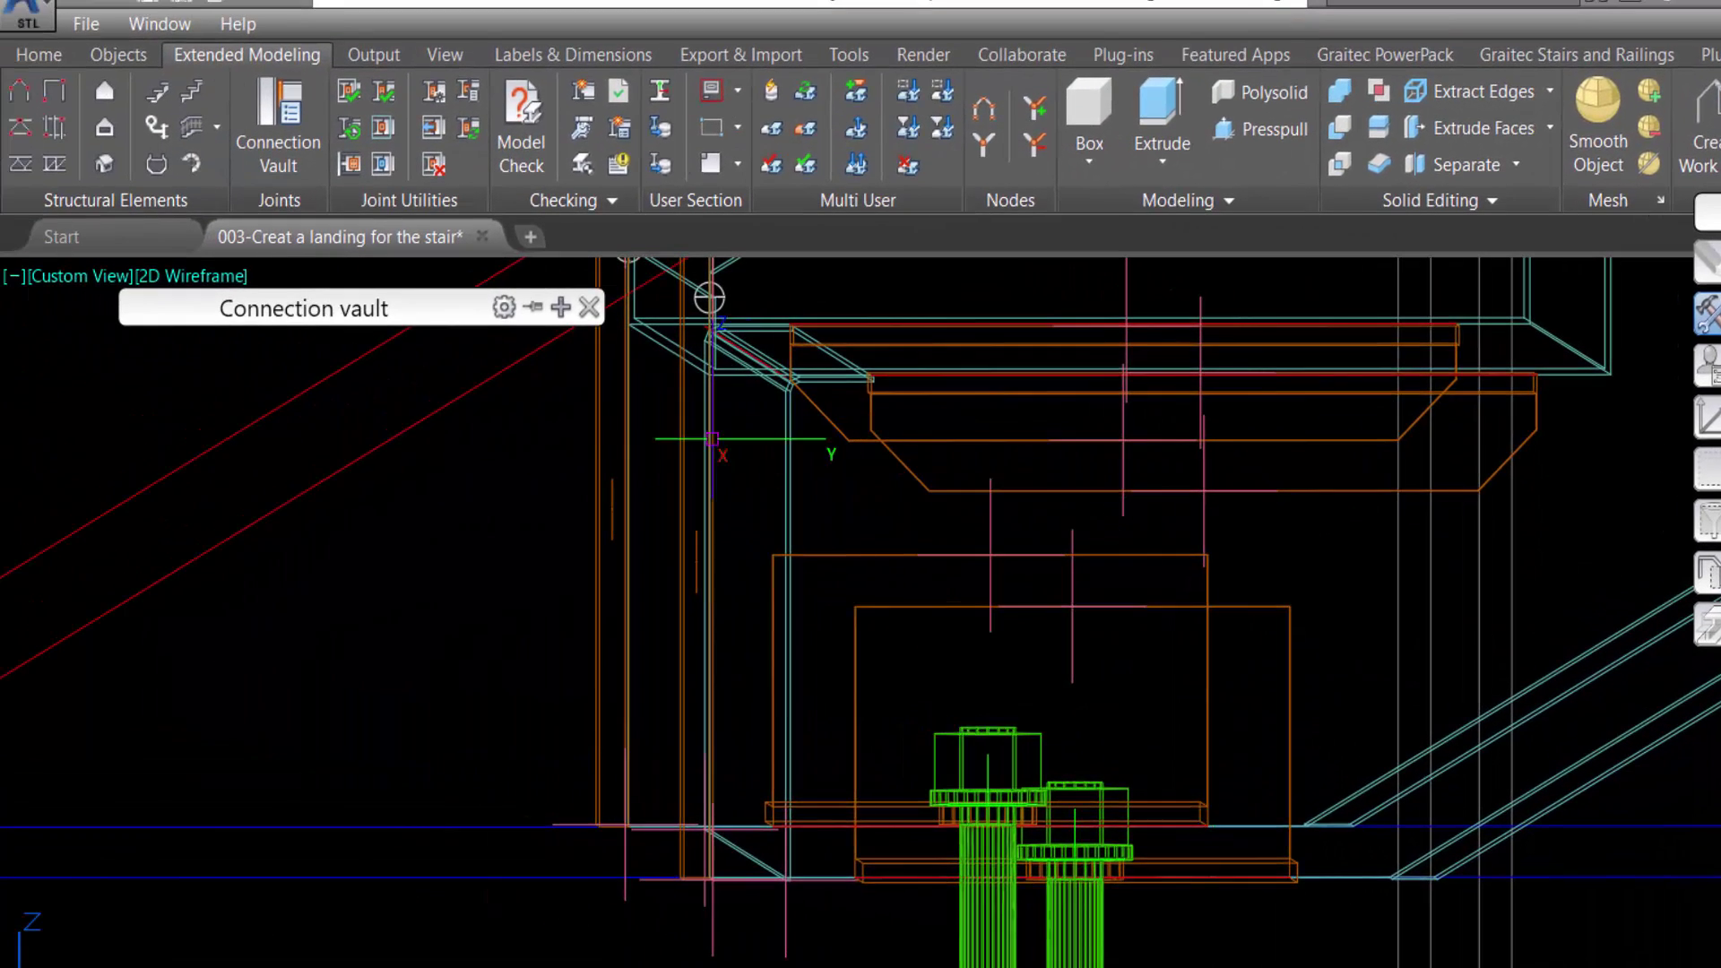
Close the Connection vault, switch to the Conceptual visual style and inspect the anchor angle at the stringer base
{"action": "mouse_move", "coordinate": [141, 261]}
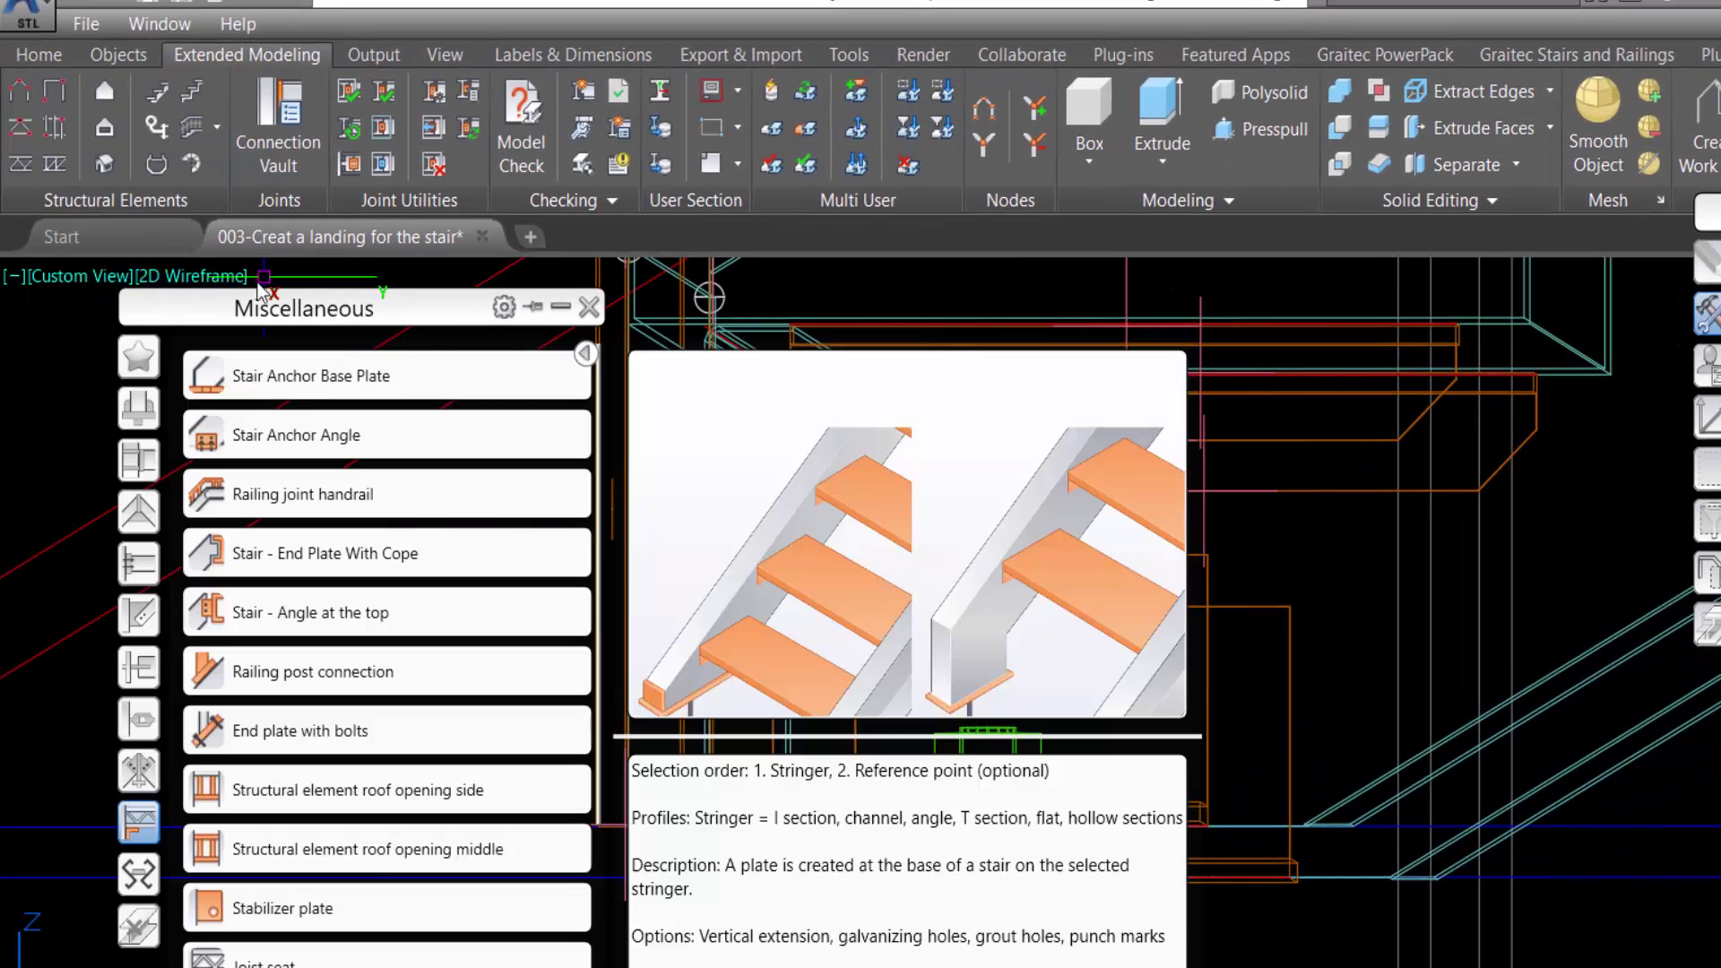
{"action": "left_click", "coordinate": [587, 307]}
{"action": "left_click", "coordinate": [192, 276]}
{"action": "left_click", "coordinate": [233, 365]}
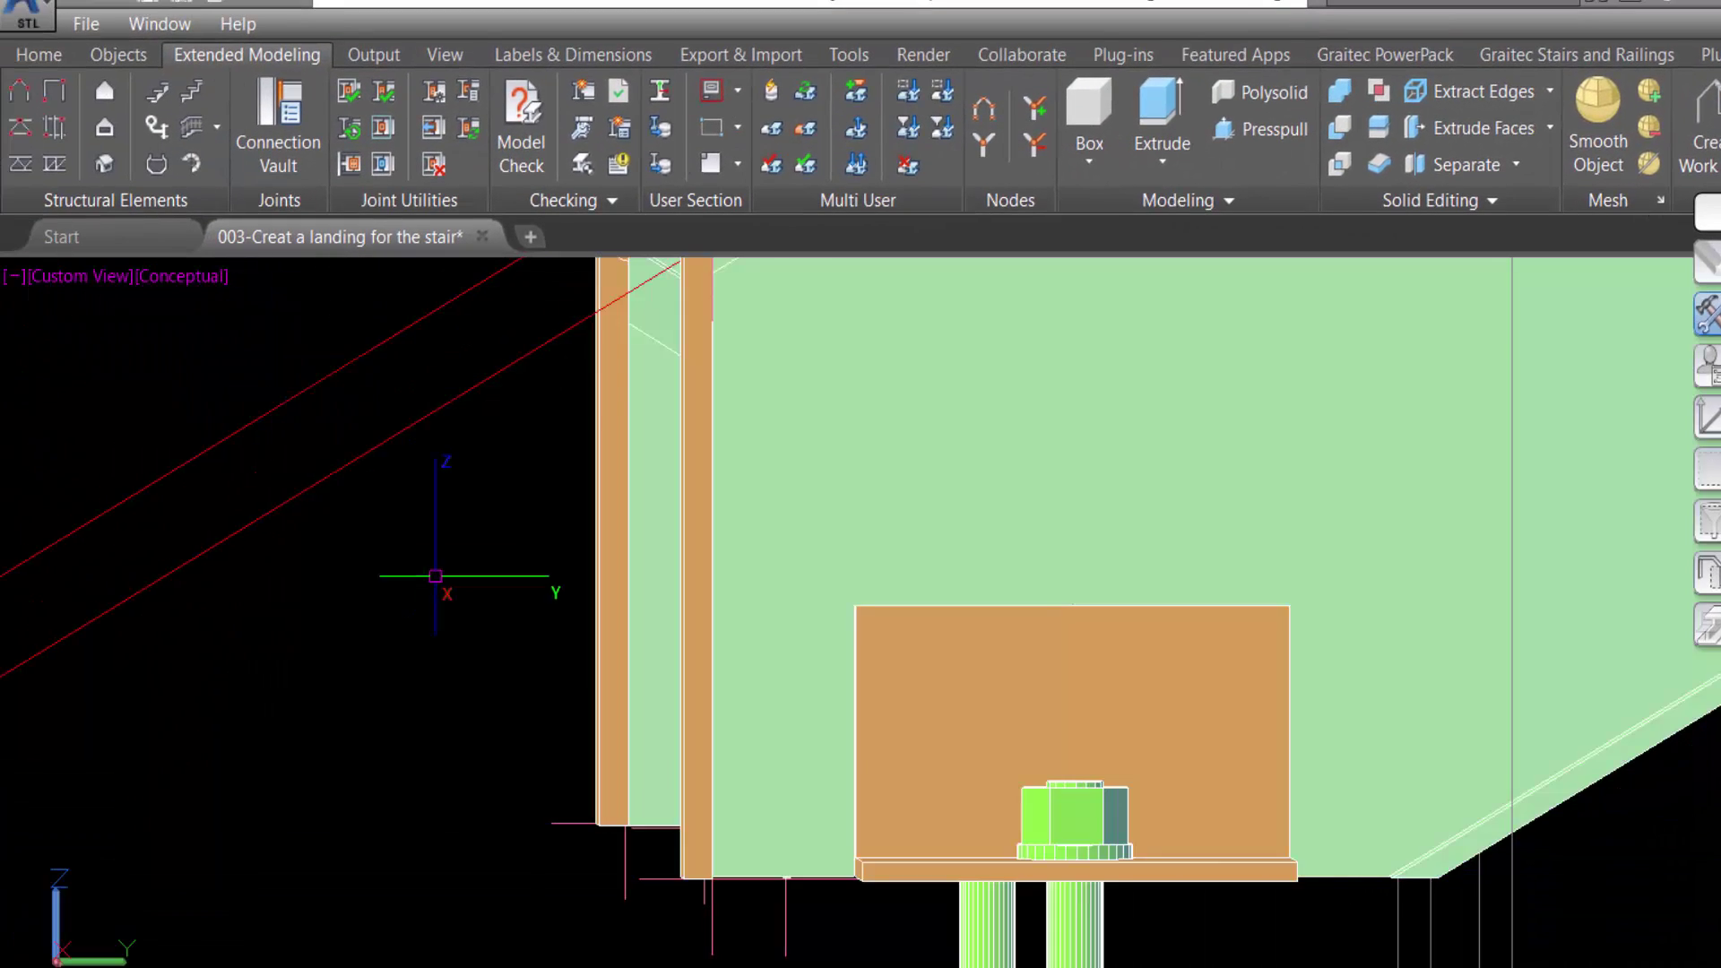
{"action": "scroll", "coordinate": [650, 681], "scroll_direction": "down", "scroll_amount": 6}
{"action": "middle_click_drag", "start_coordinate": [762, 713], "coordinate": [1046, 790], "text": "shift"}
{"action": "scroll", "coordinate": [611, 666], "scroll_direction": "up", "scroll_amount": 5}
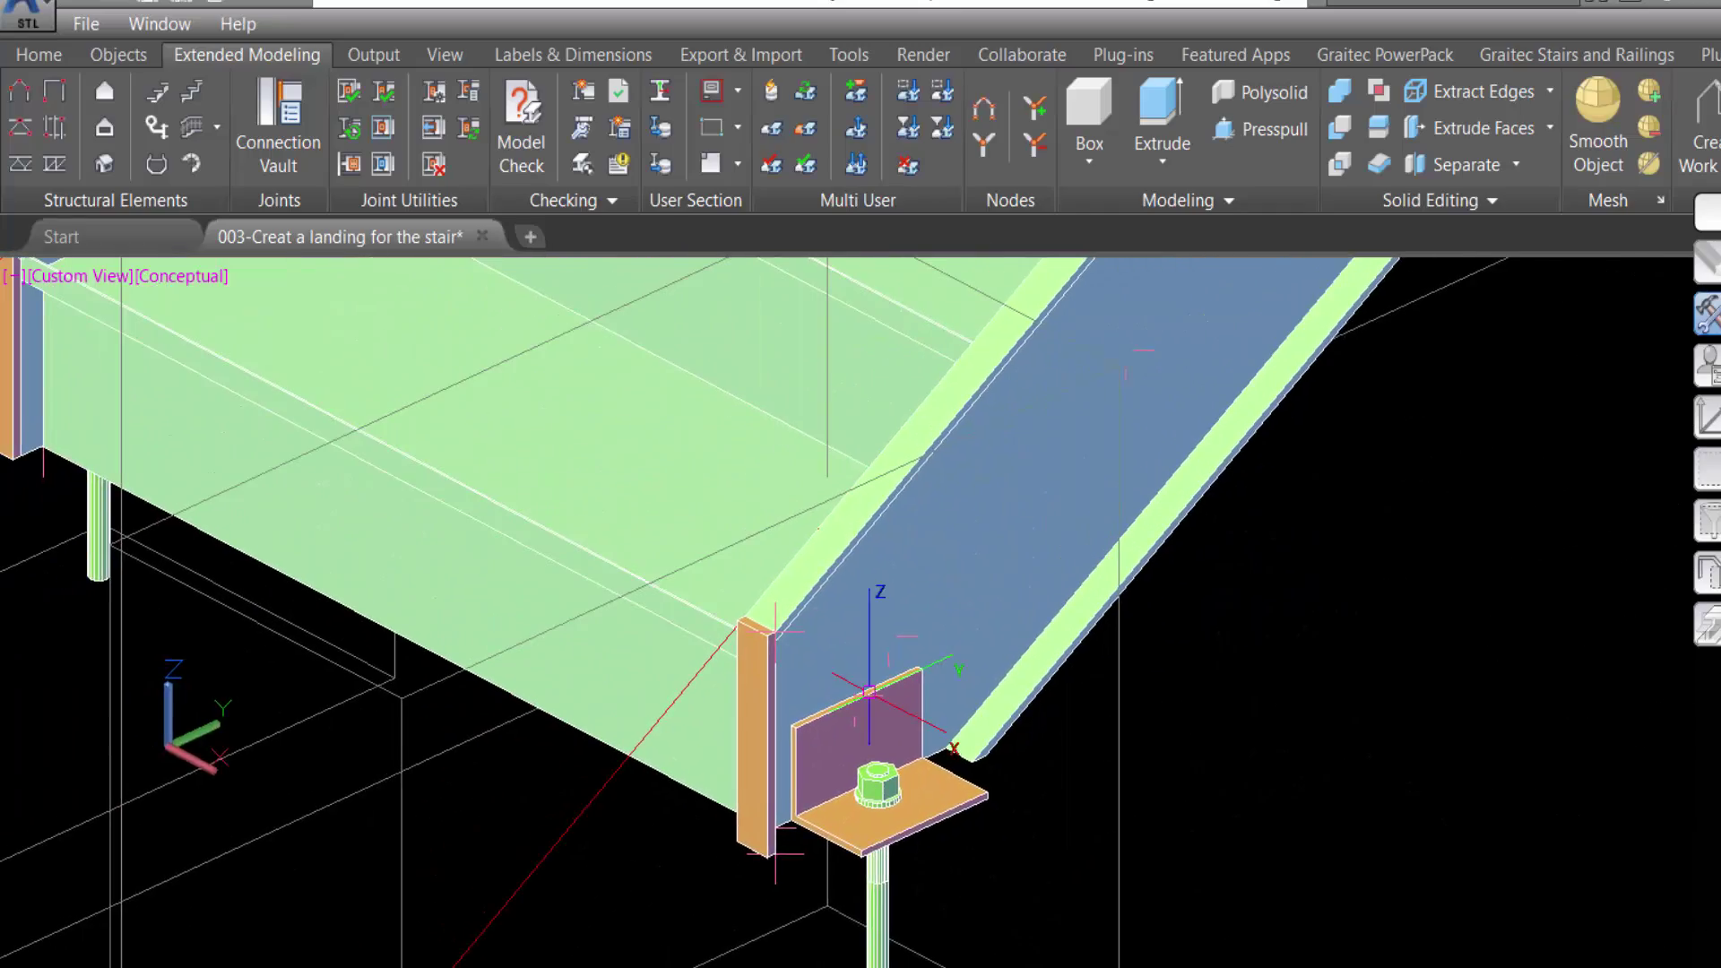
Show the whole stair in the Top view with 2D Wireframe style and set the UCS to World
{"action": "scroll", "coordinate": [1173, 691], "scroll_direction": "down", "scroll_amount": 8}
{"action": "middle_click_drag", "start_coordinate": [1174, 691], "coordinate": [1137, 860], "text": "shift"}
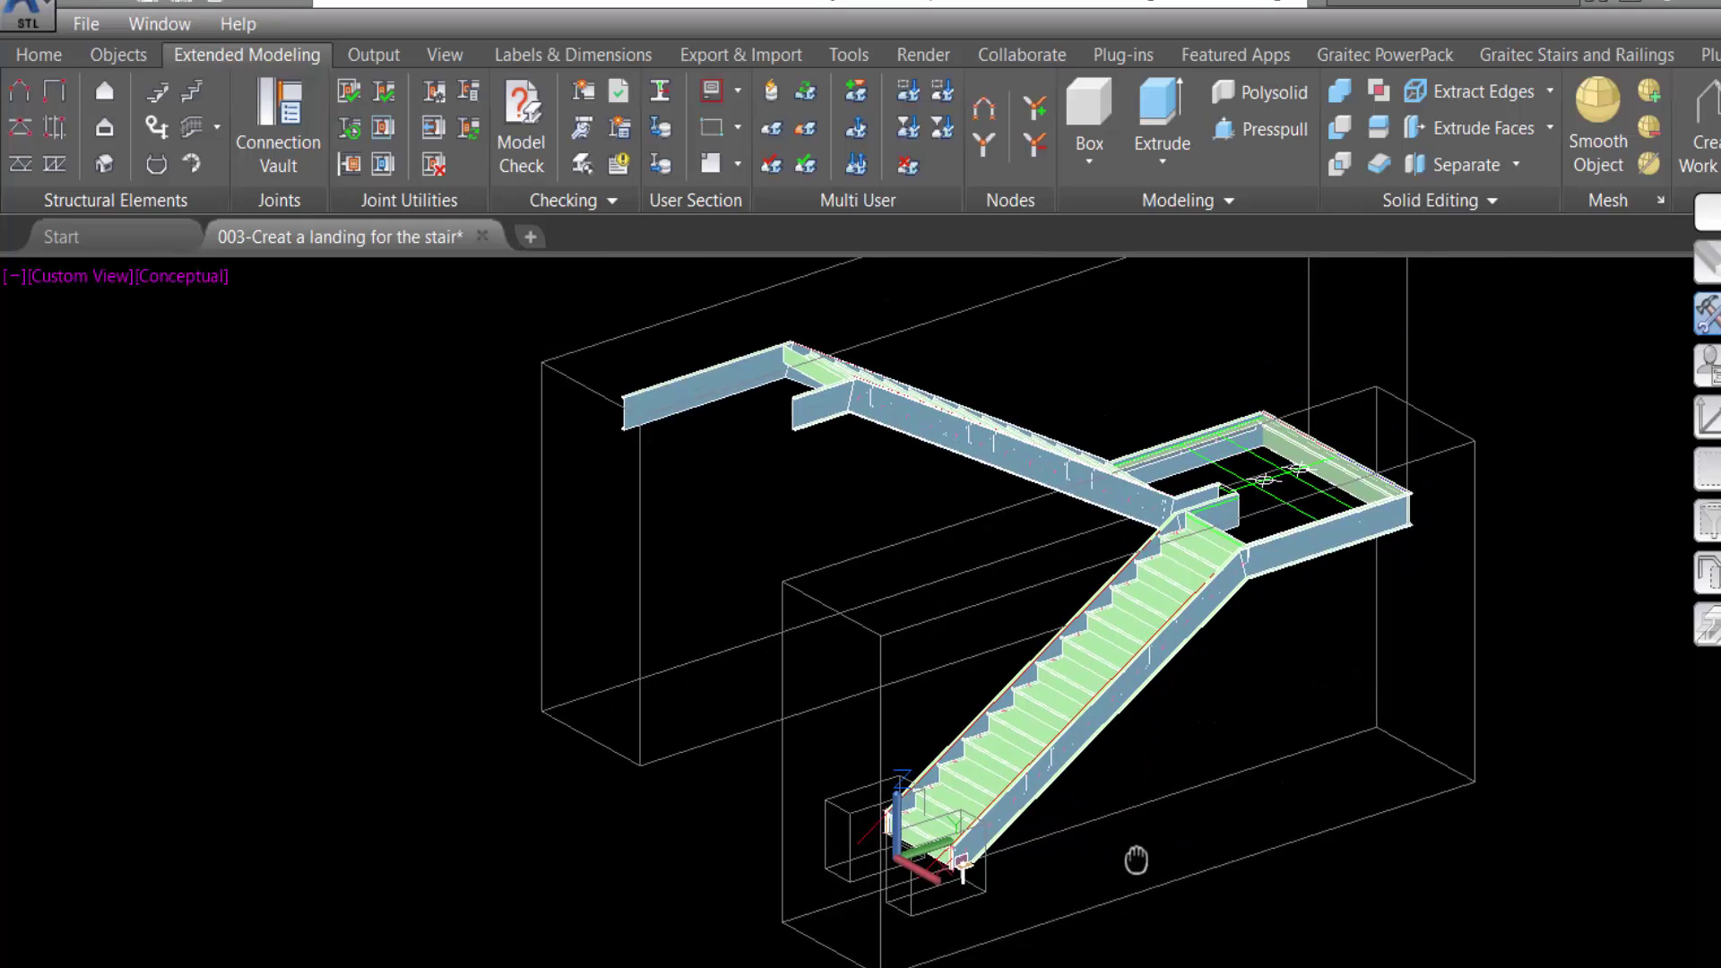
{"action": "left_click", "coordinate": [187, 280]}
{"action": "left_click", "coordinate": [288, 342]}
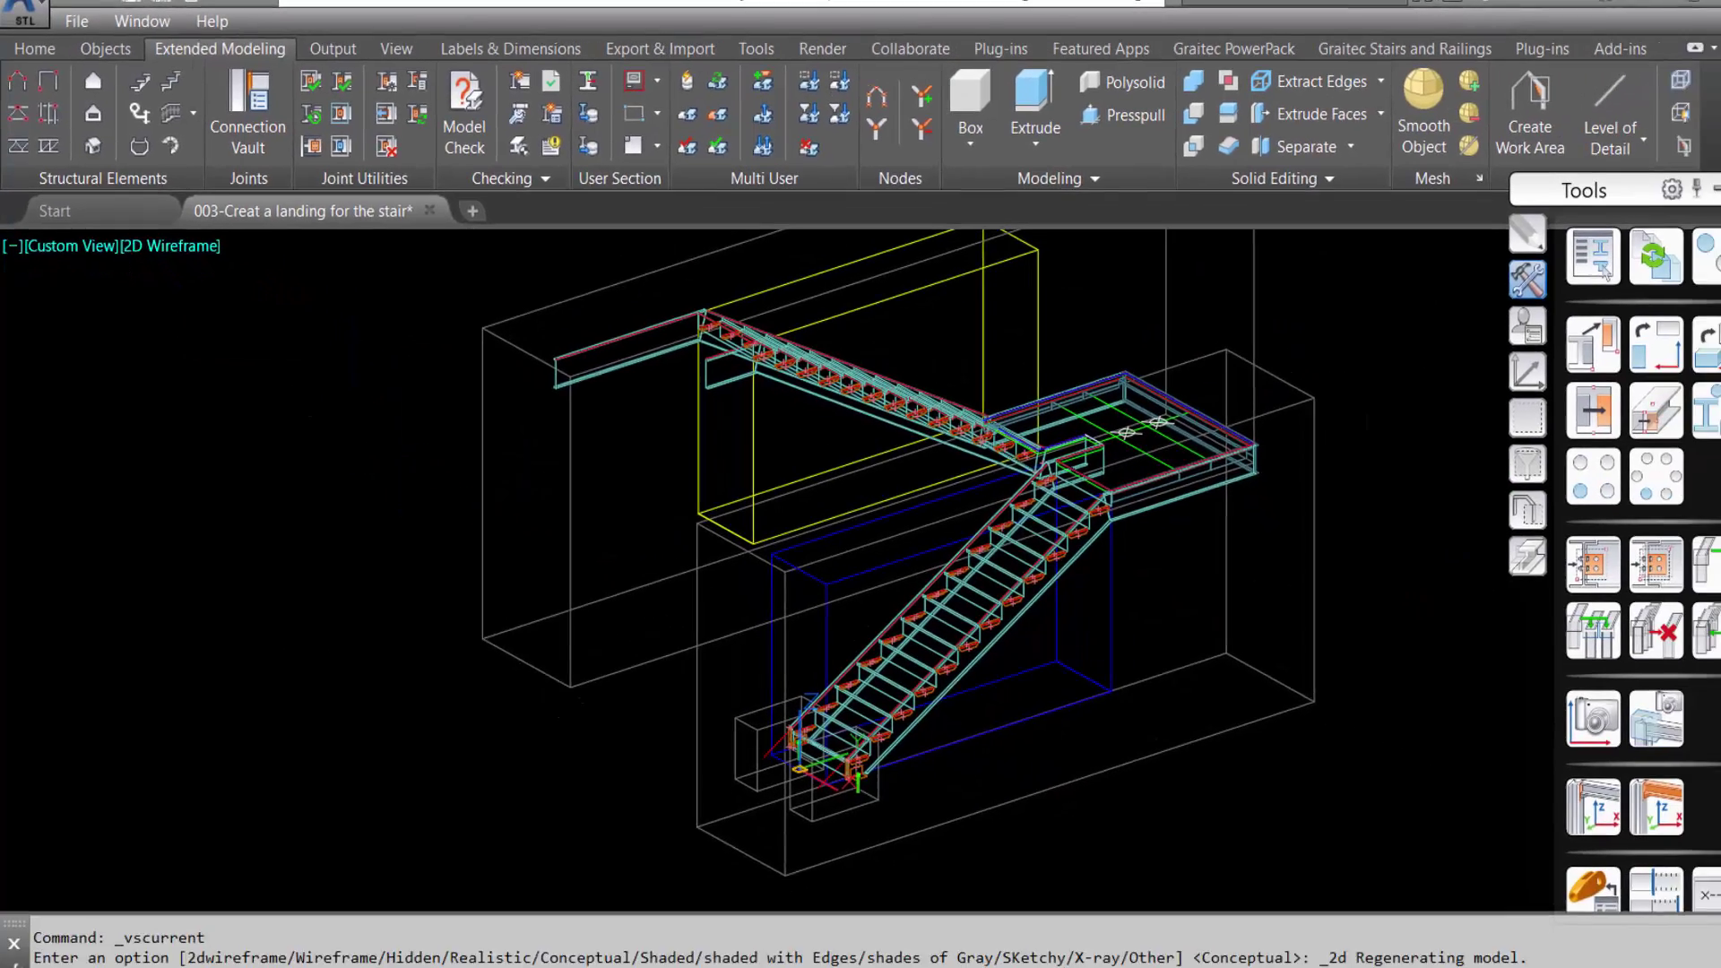
{"action": "left_click", "coordinate": [1720, 347]}
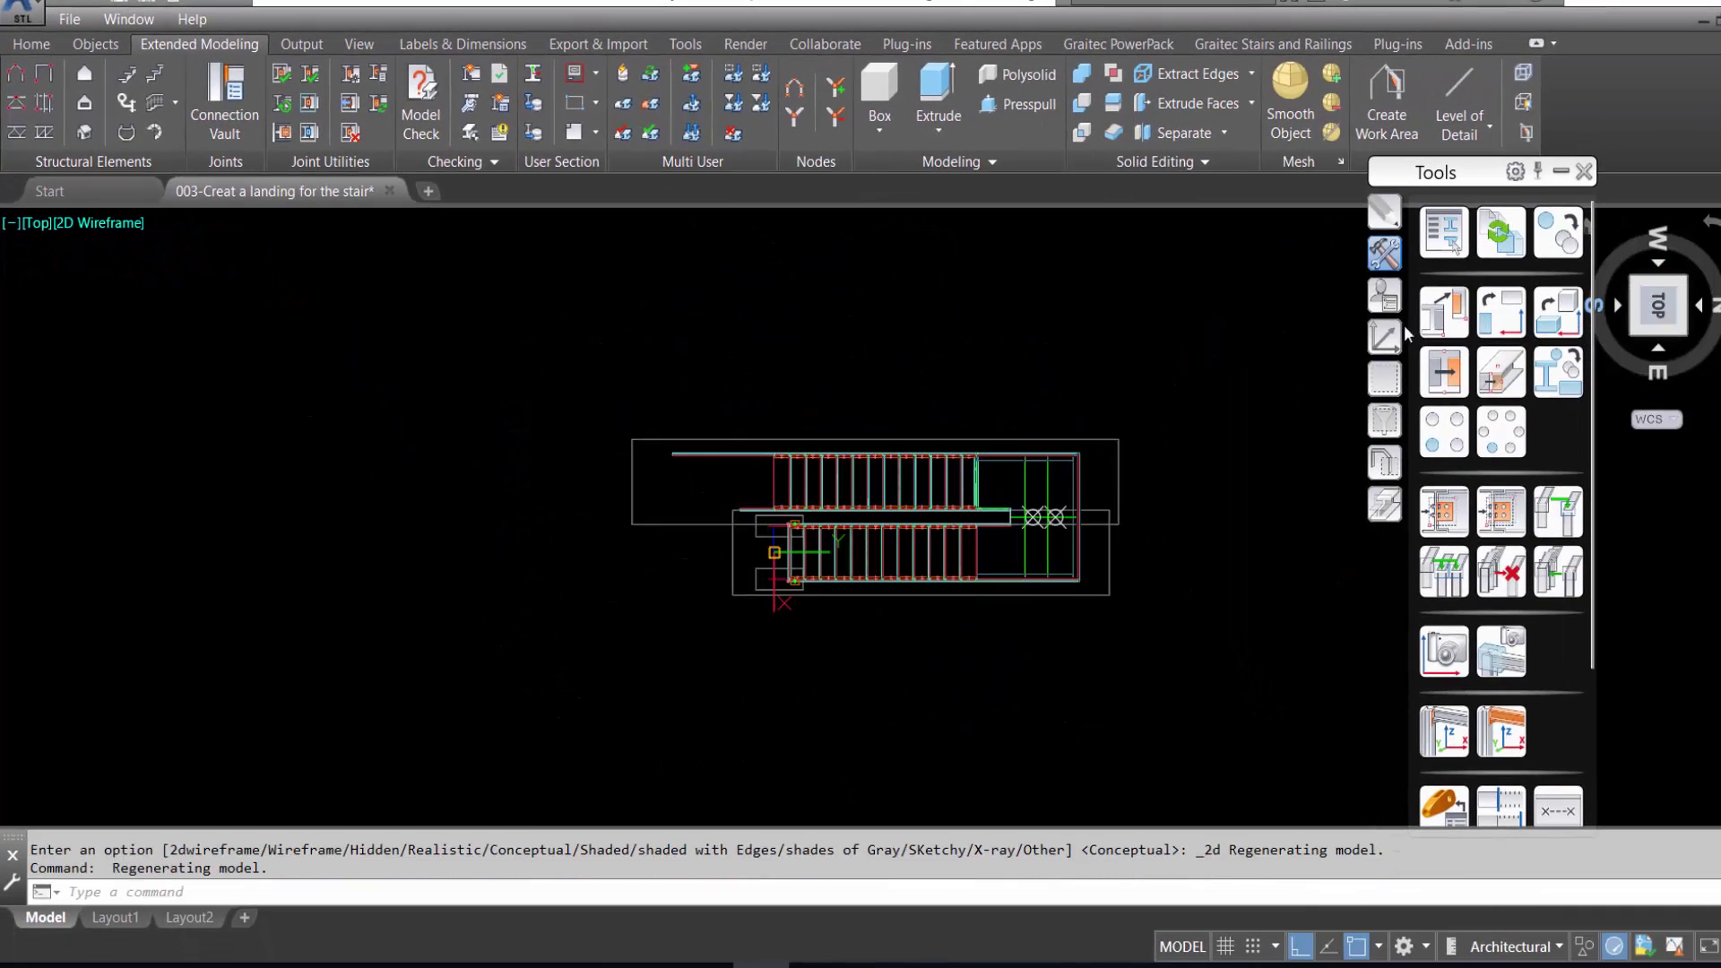
{"action": "left_click", "coordinate": [1386, 339]}
{"action": "left_click", "coordinate": [1442, 230]}
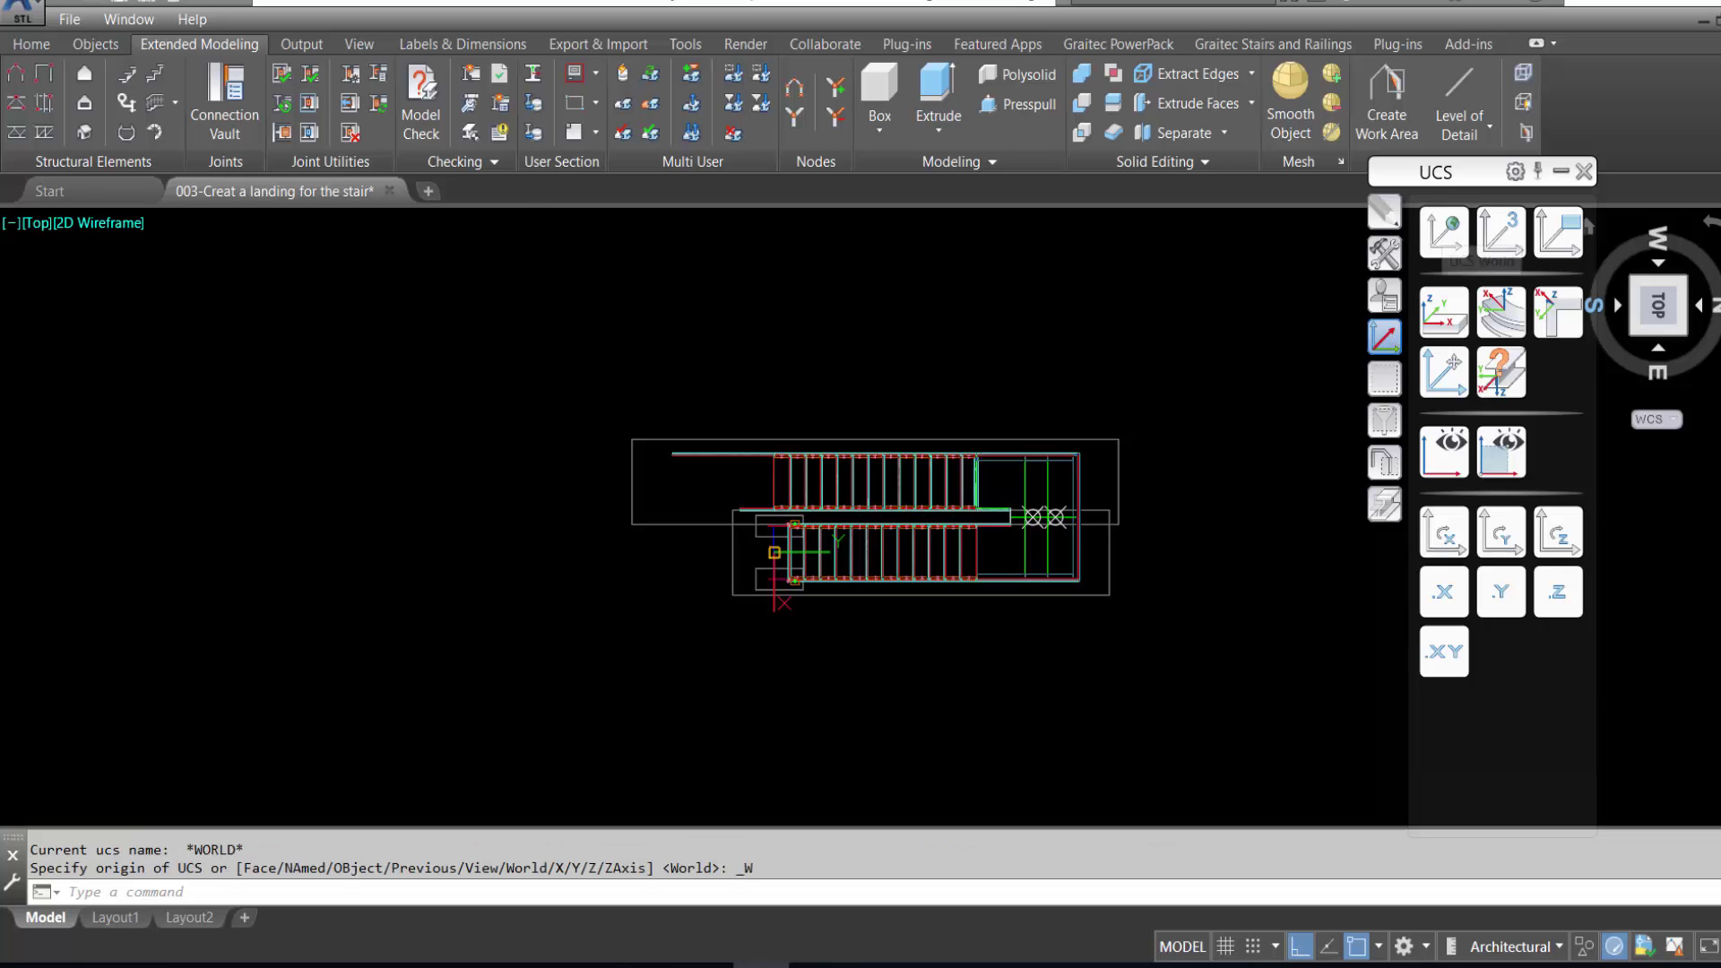
Create a rectangular concrete slab around the whole stair footprint, about 17' 8" by 35' 2"
{"action": "left_click", "coordinate": [95, 45]}
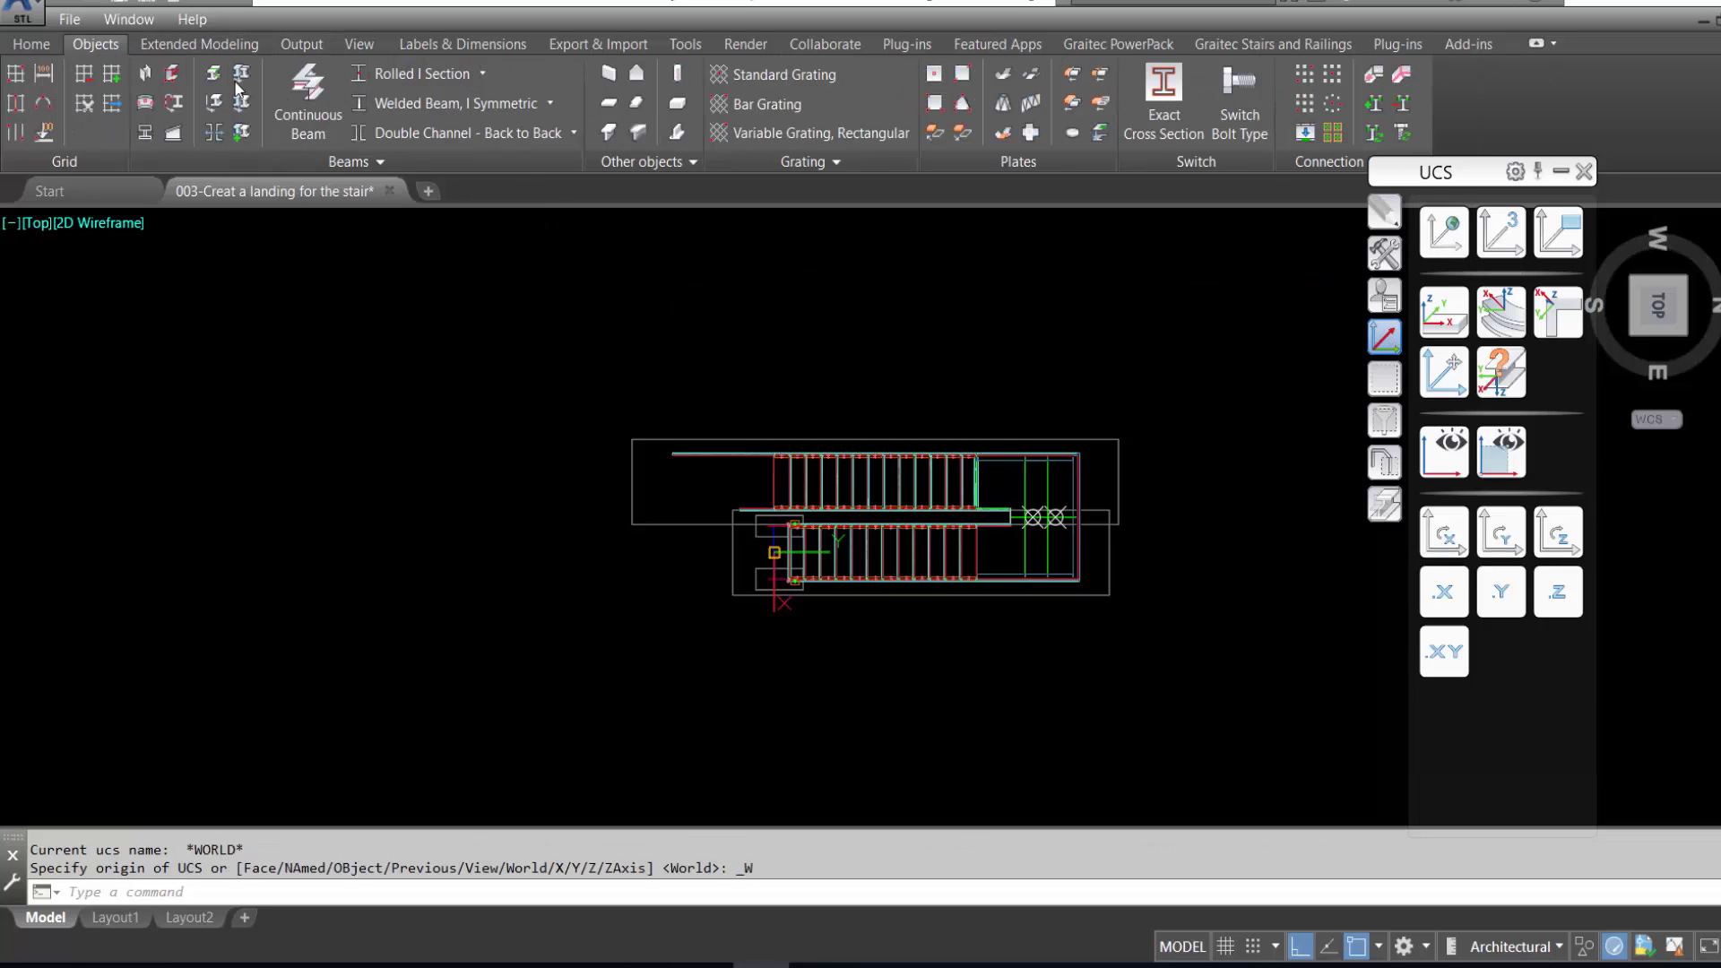
{"action": "left_click", "coordinate": [611, 106]}
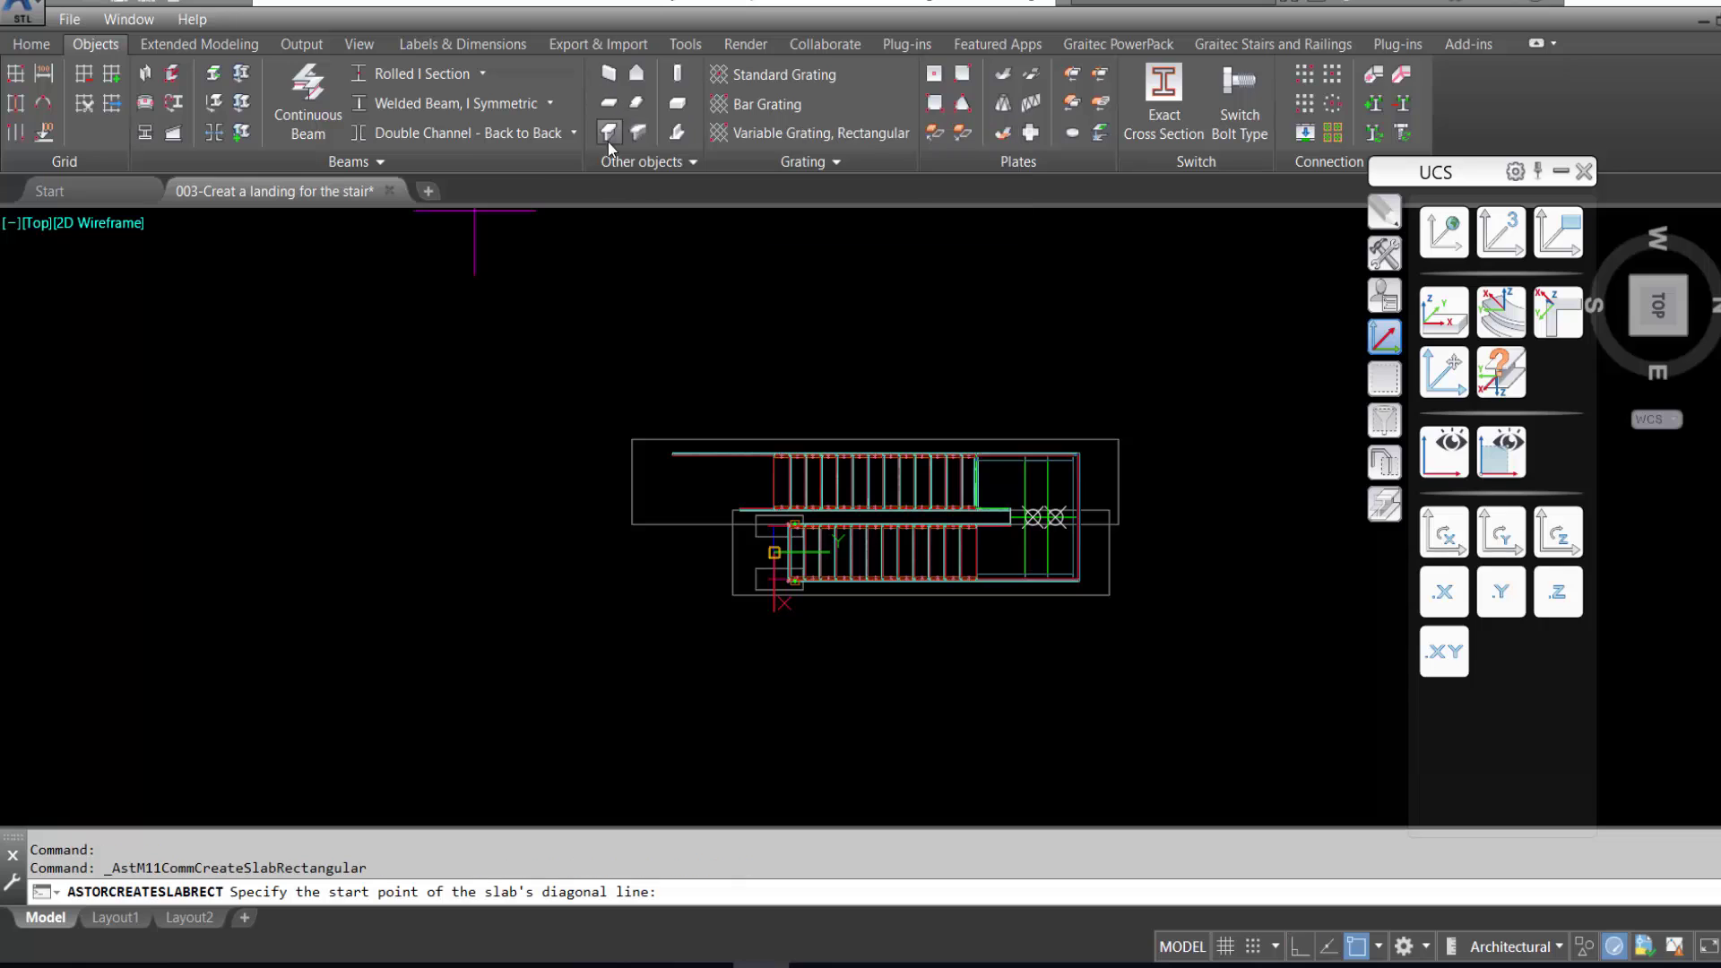
{"action": "left_click", "coordinate": [587, 362]}
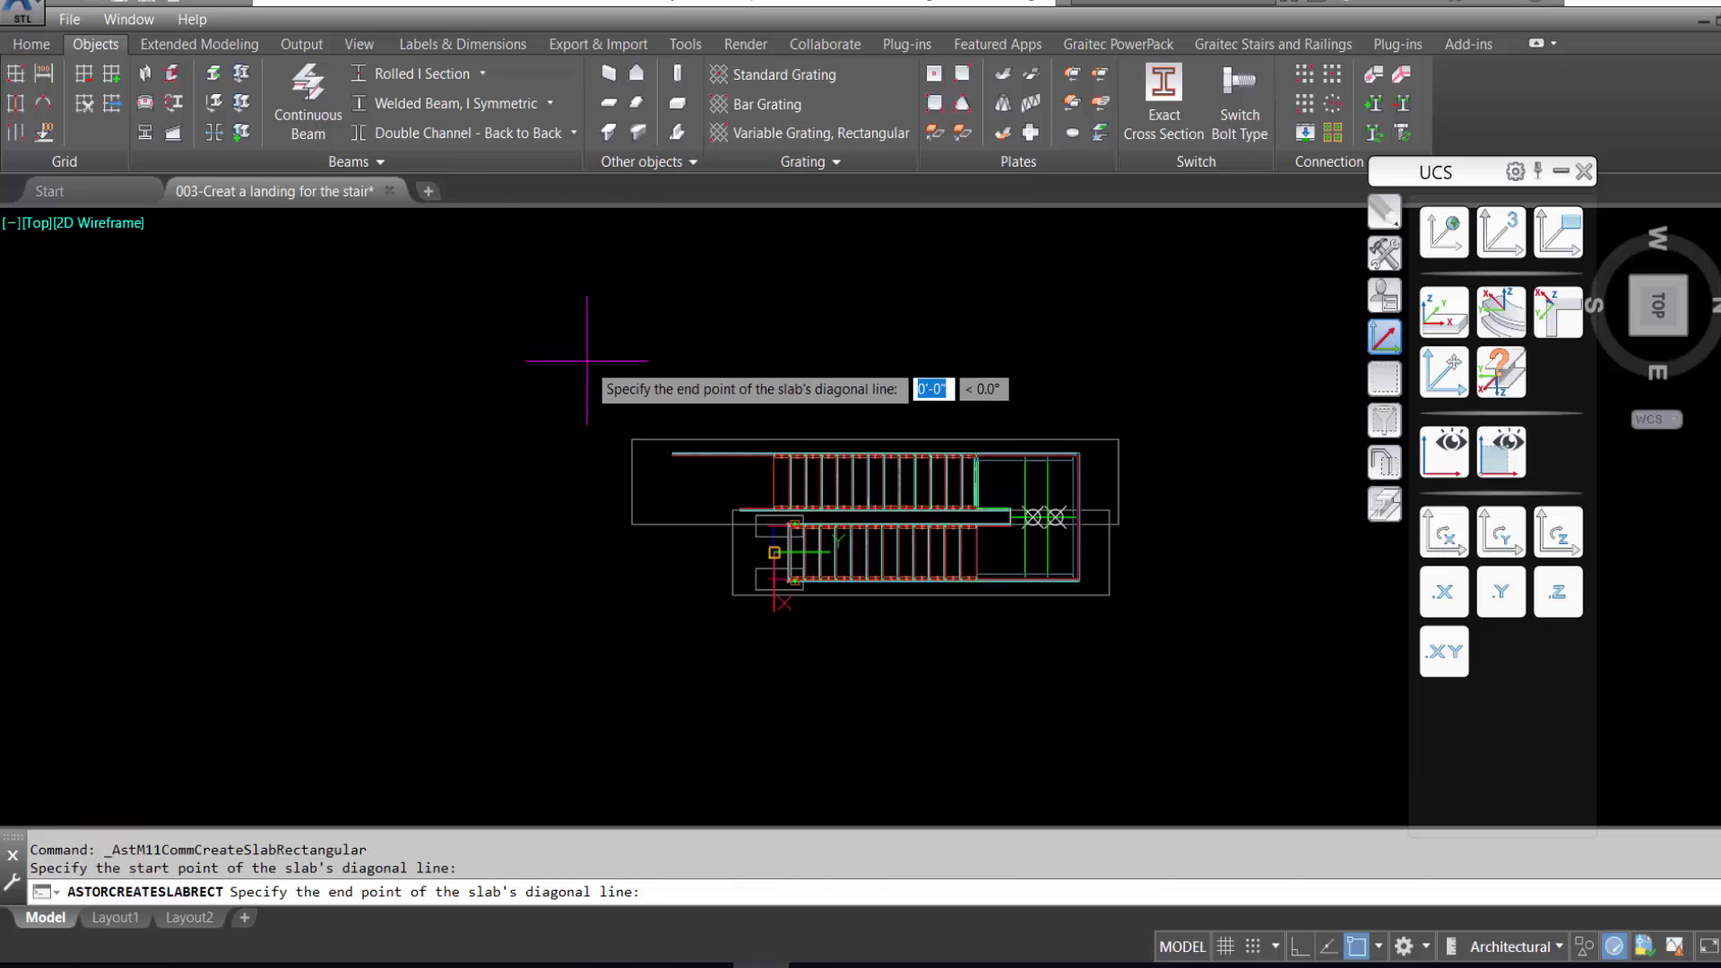
{"action": "left_click", "coordinate": [1170, 674]}
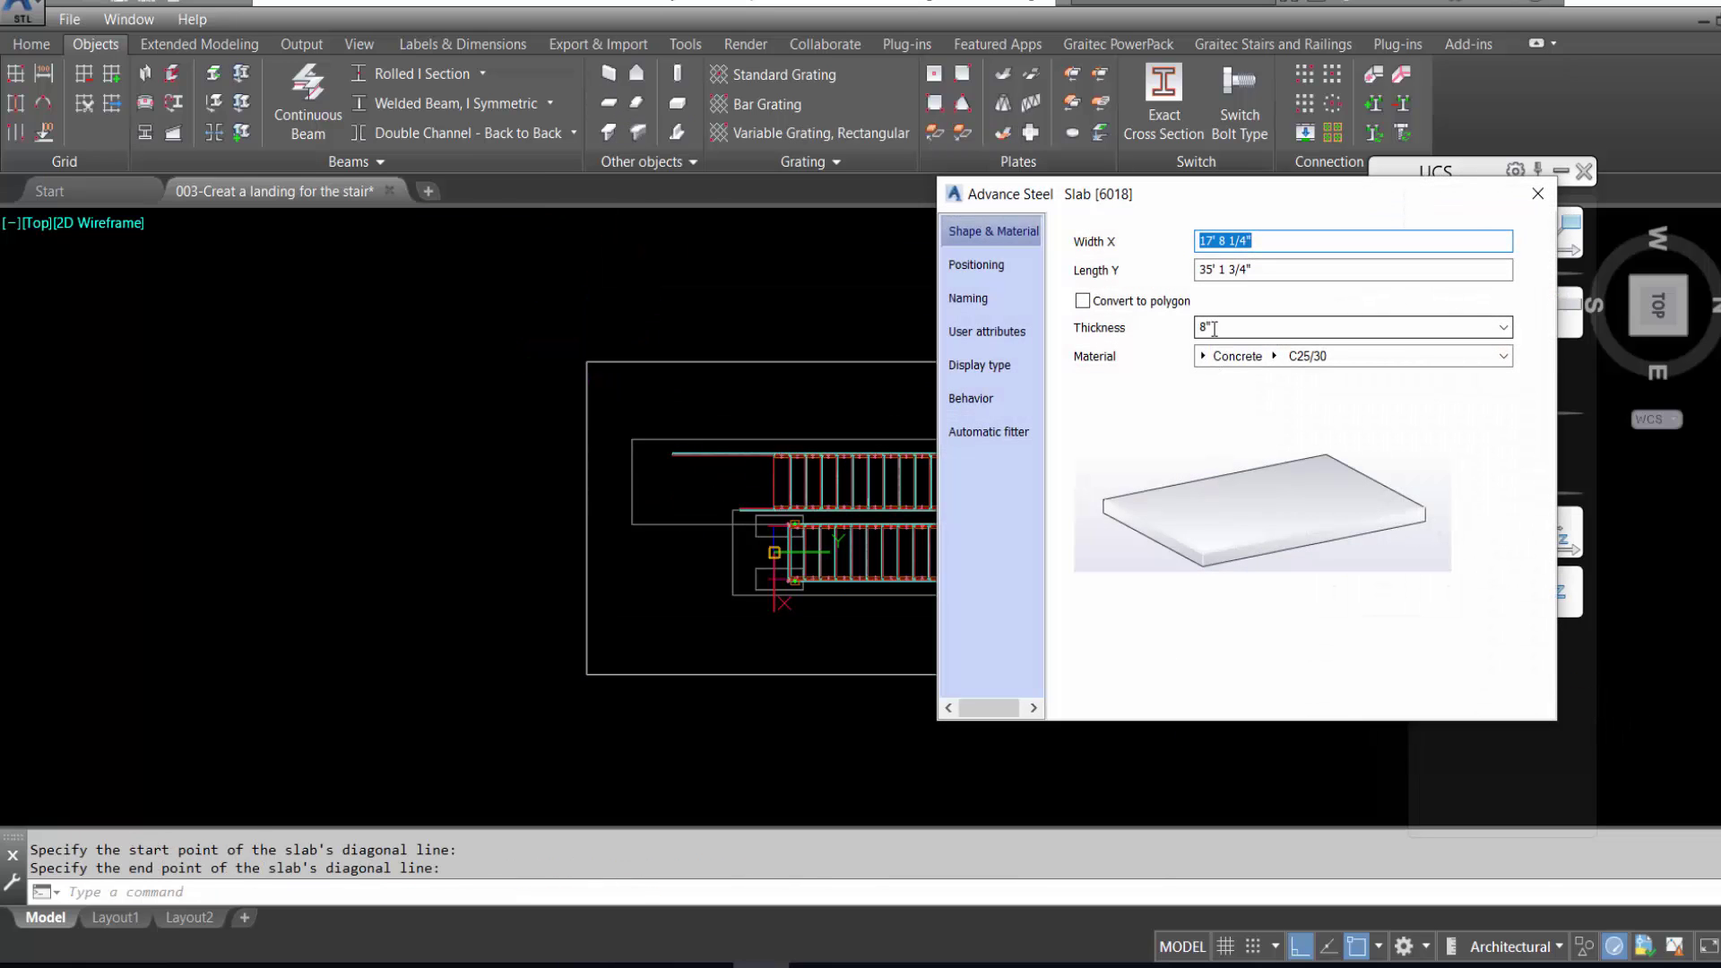
{"action": "left_click", "coordinate": [1538, 193]}
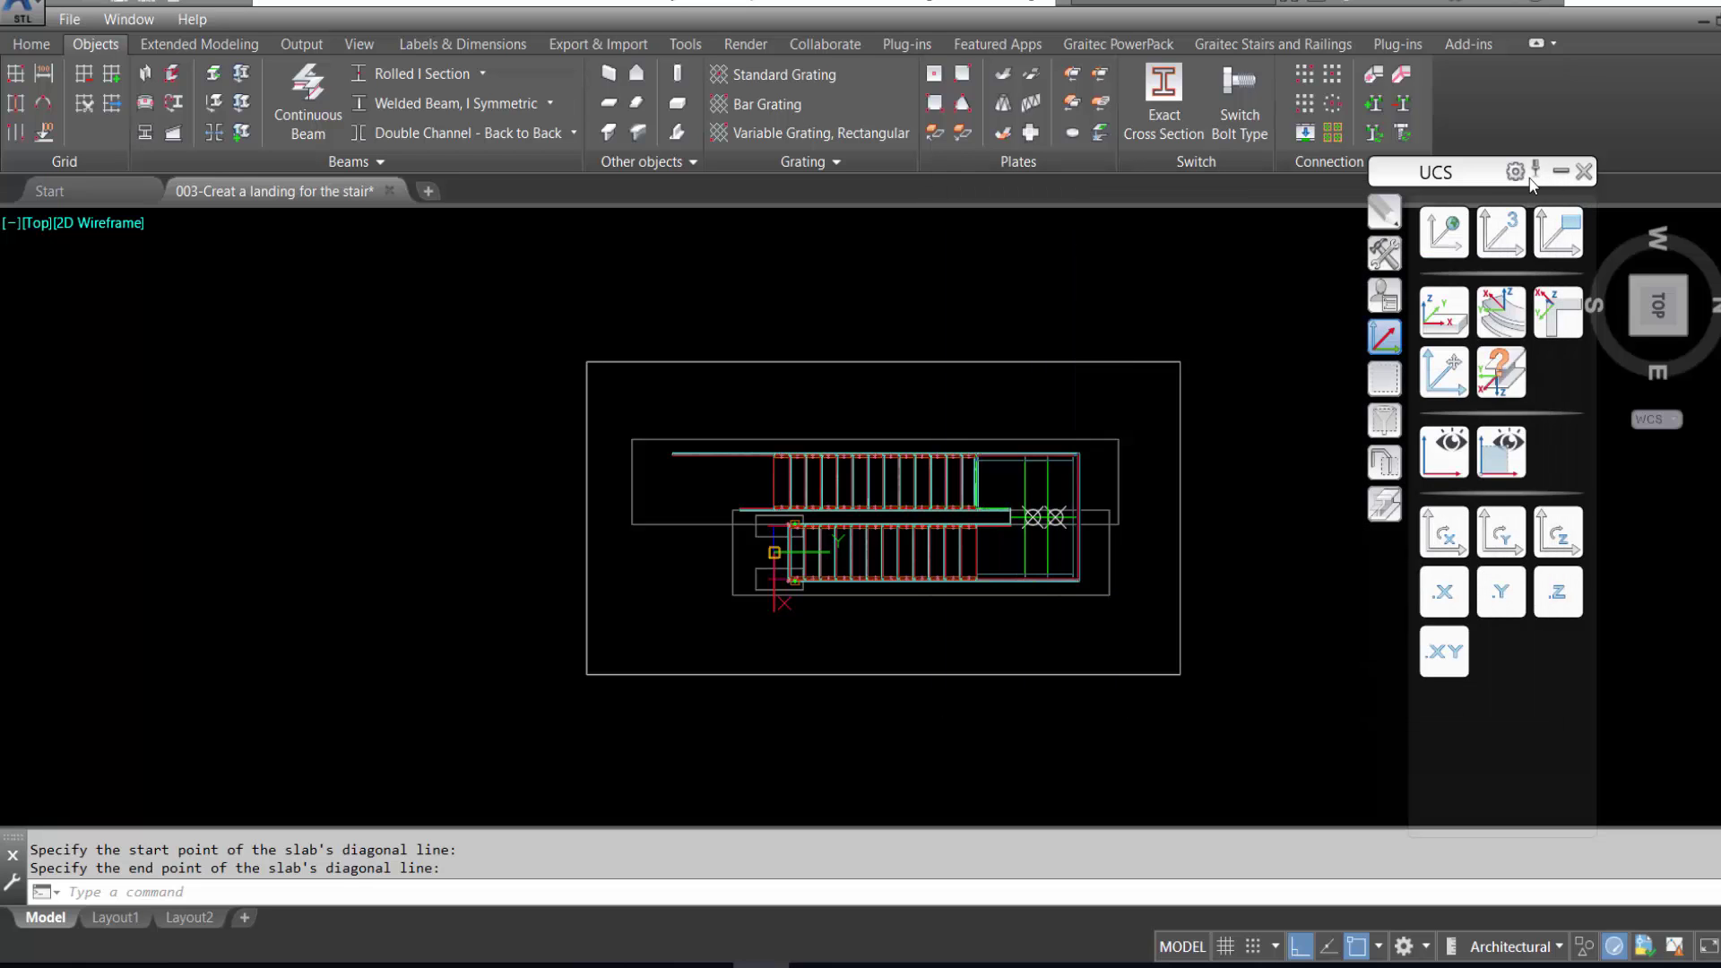
Examine the slab beneath the stair in the SE Isometric view with the Conceptual visual style
{"action": "left_click", "coordinate": [1587, 231]}
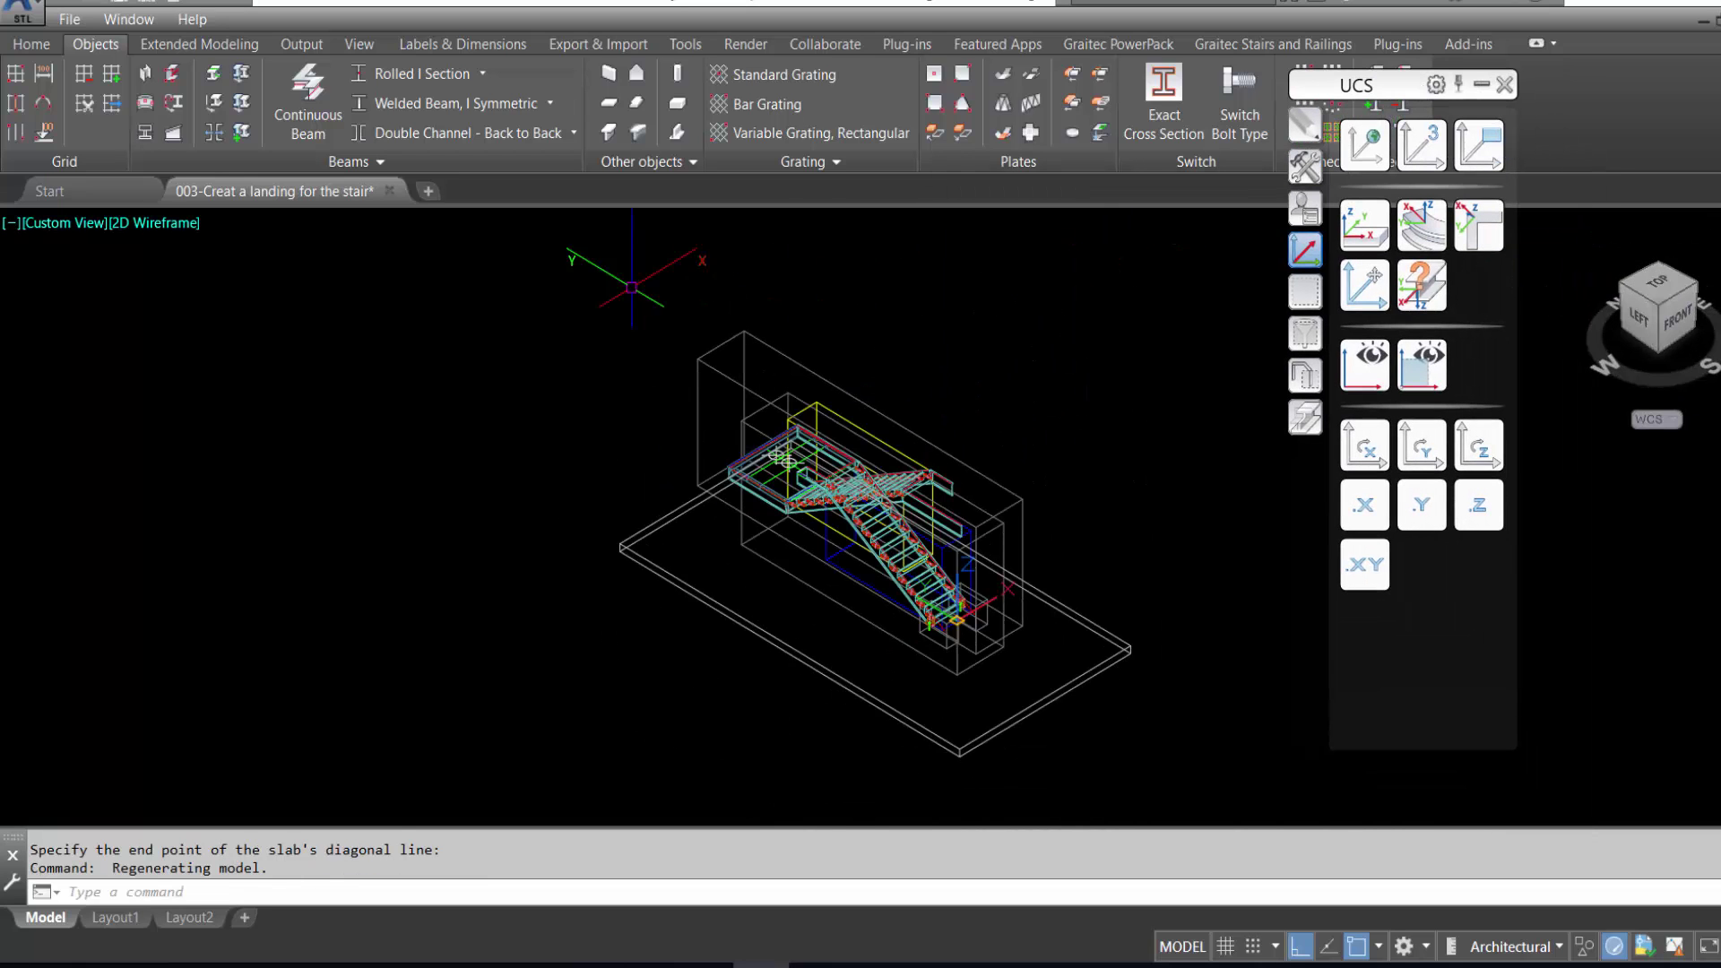
{"action": "left_click", "coordinate": [67, 227]}
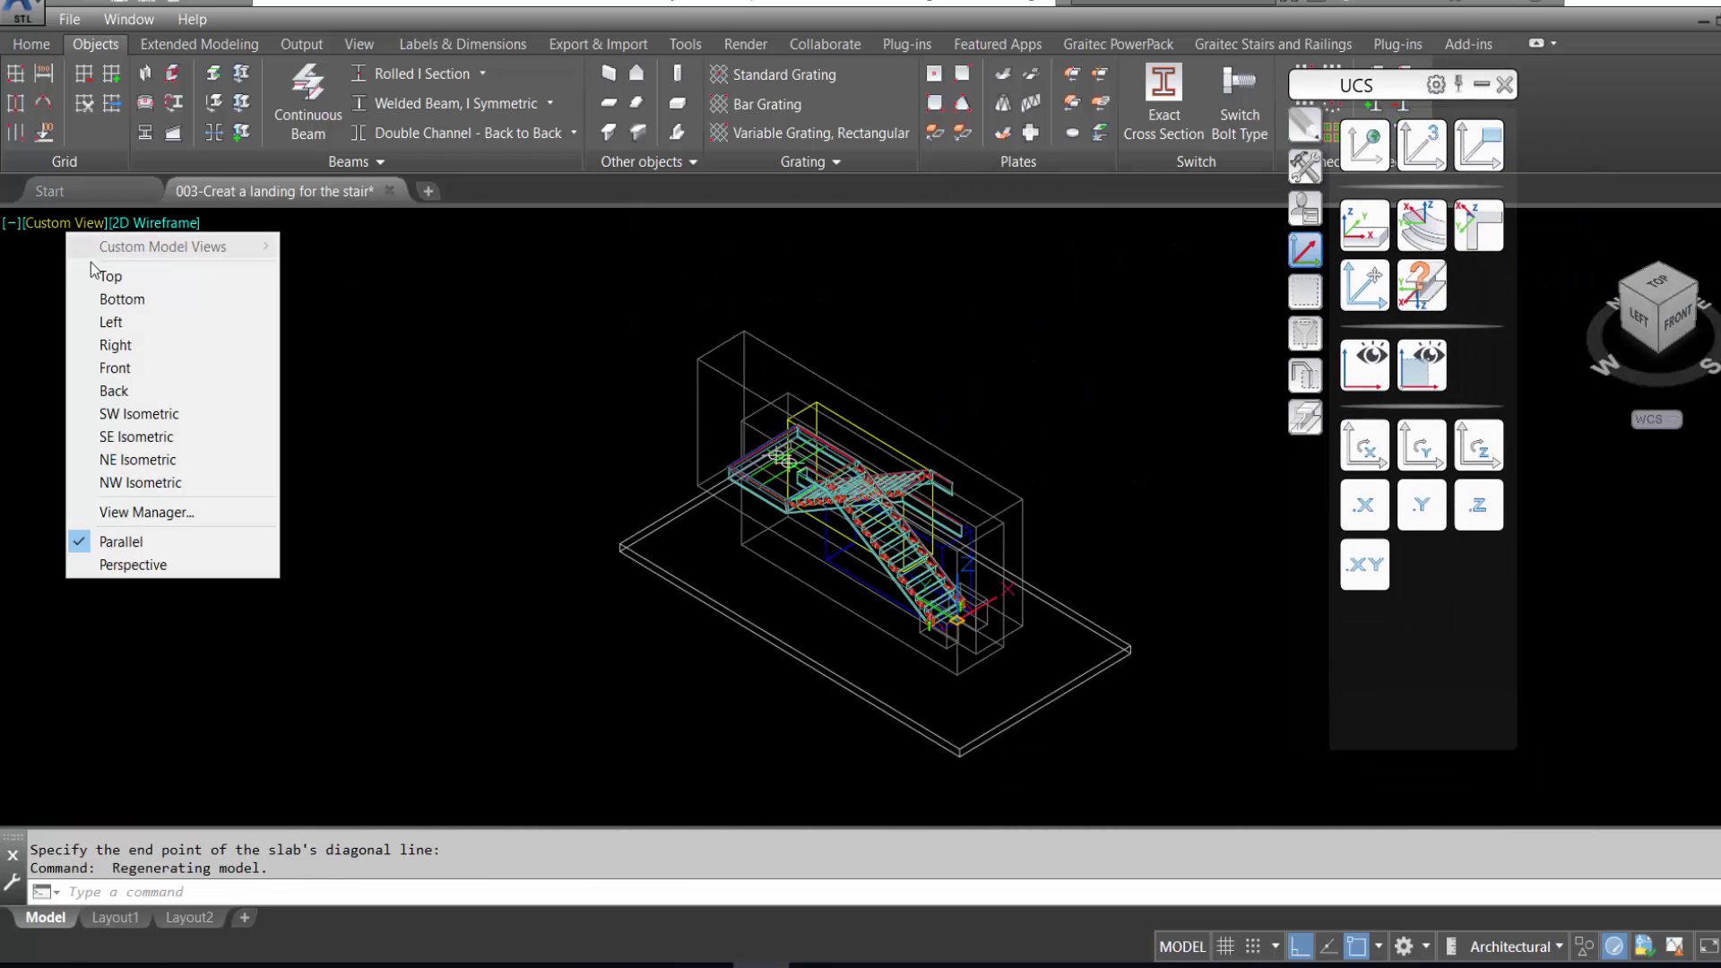
{"action": "left_click", "coordinate": [94, 435]}
{"action": "left_click", "coordinate": [179, 224]}
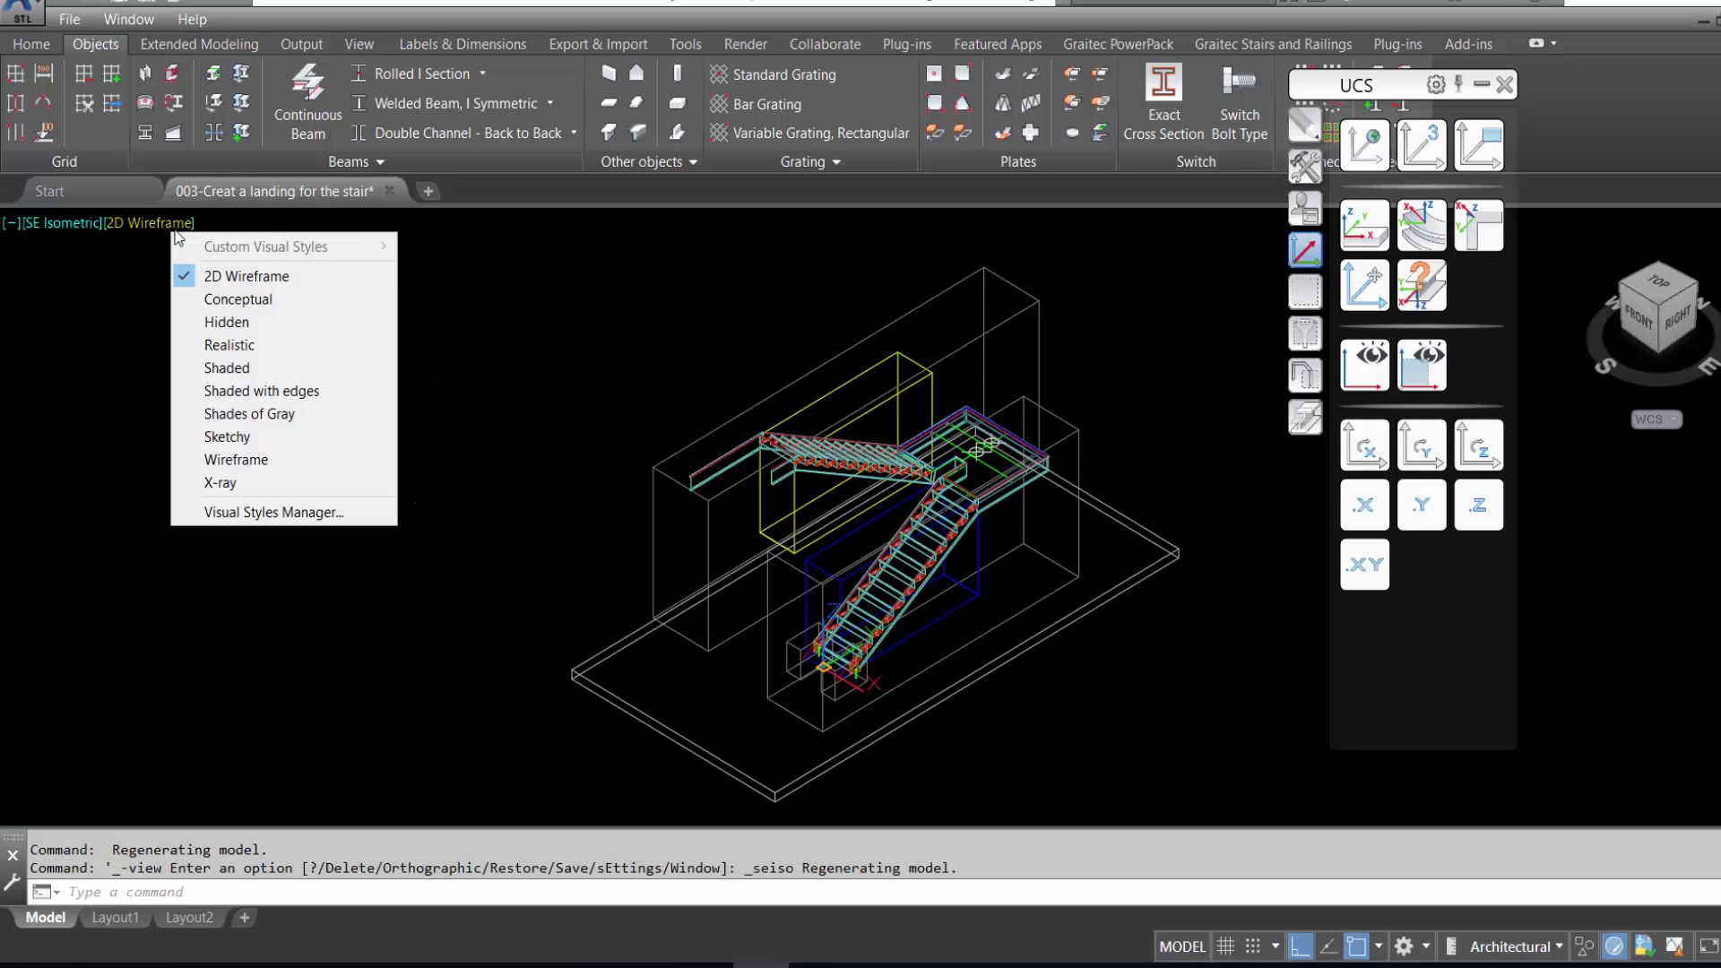
{"action": "left_click", "coordinate": [242, 299]}
{"action": "scroll", "coordinate": [905, 668], "scroll_direction": "up", "scroll_amount": 5}
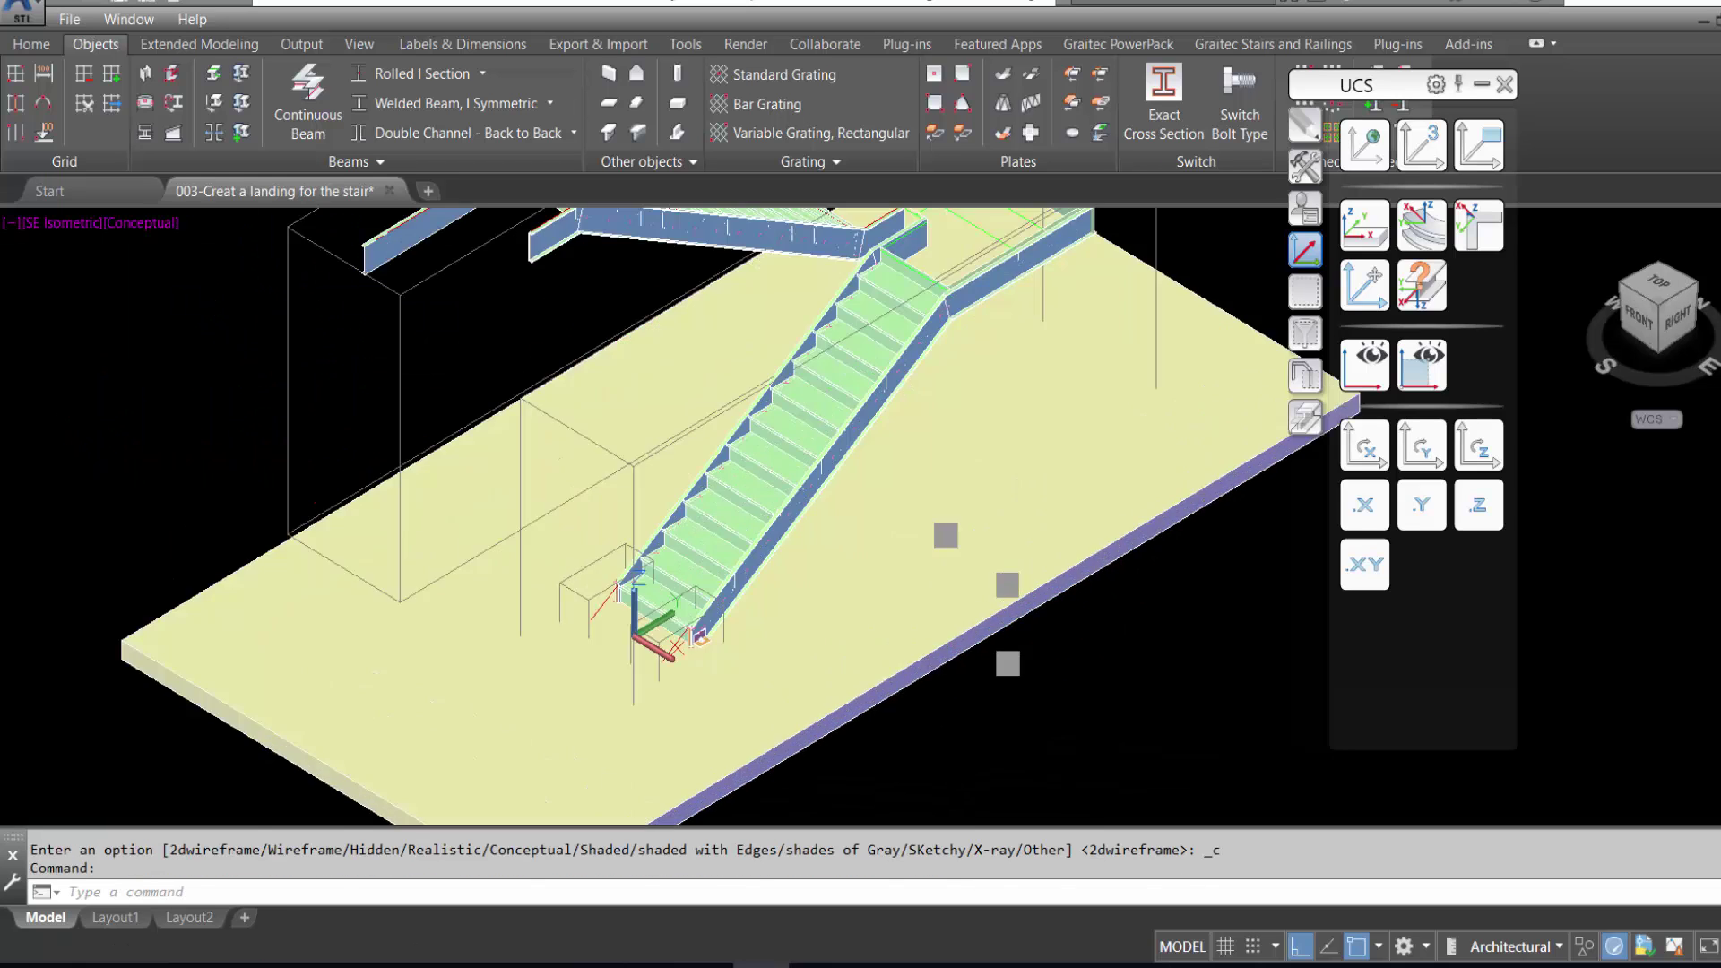
{"action": "scroll", "coordinate": [800, 638], "scroll_direction": "down", "scroll_amount": 8}
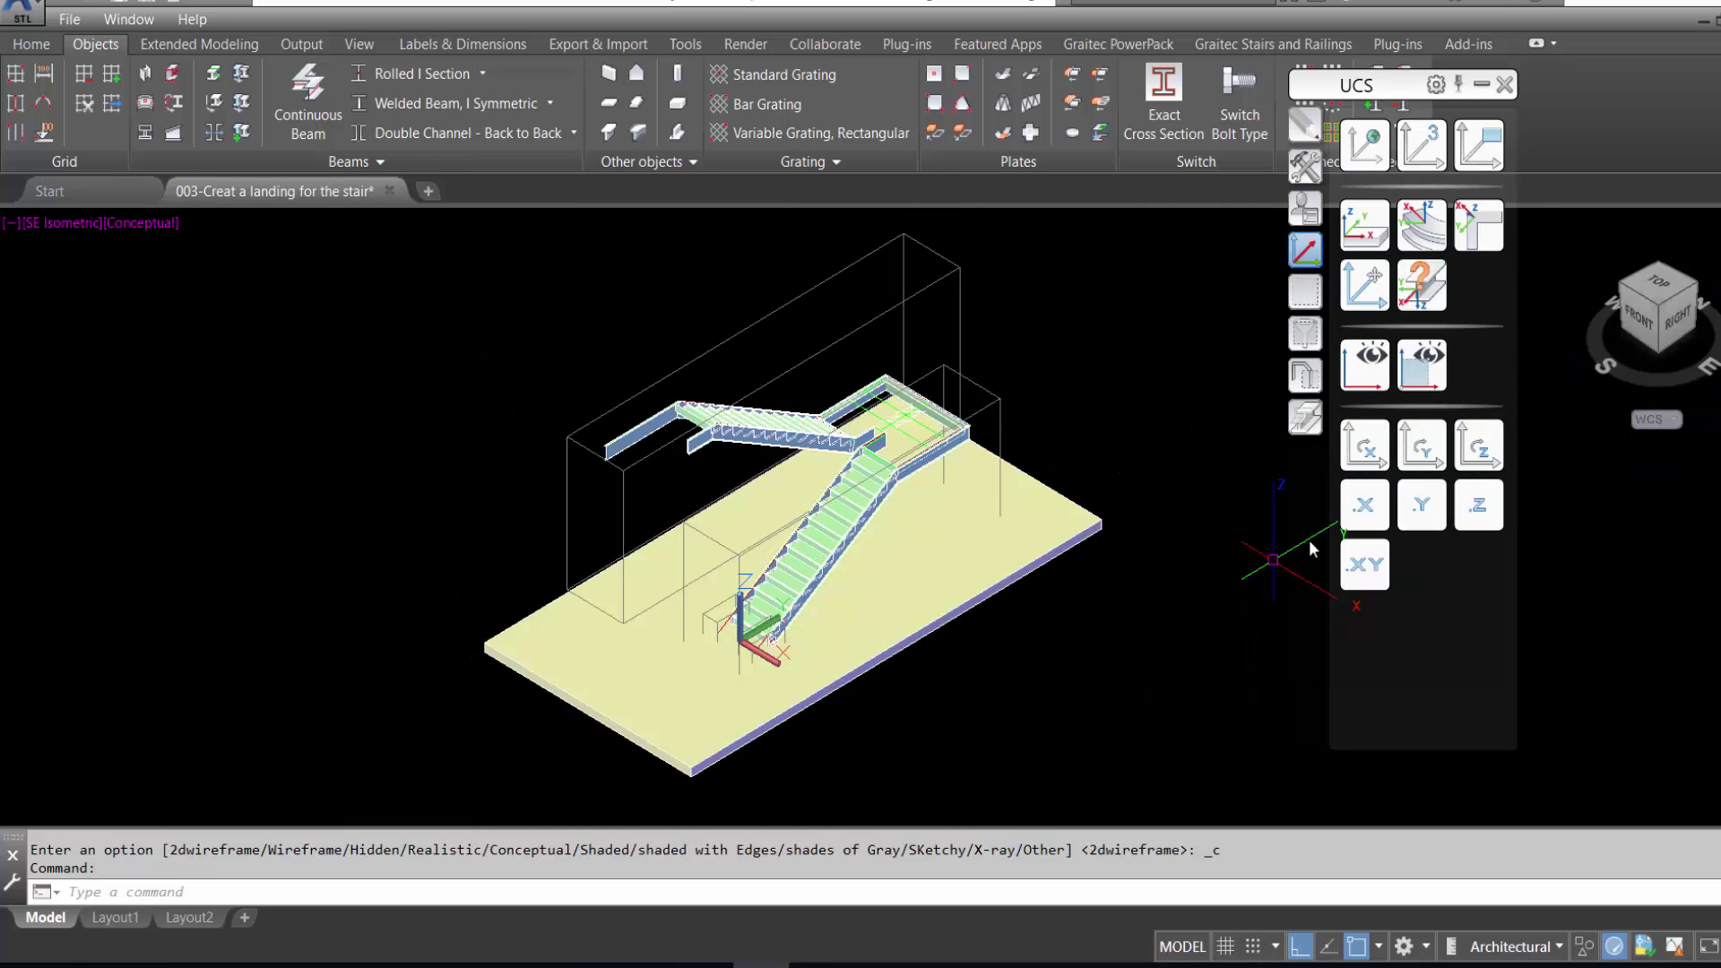
Check the stringer base and anchor angle against the slab from the Right view, then switch to 2D Wireframe
{"action": "left_click", "coordinate": [1681, 334]}
{"action": "scroll", "coordinate": [798, 623], "scroll_direction": "up", "scroll_amount": 10}
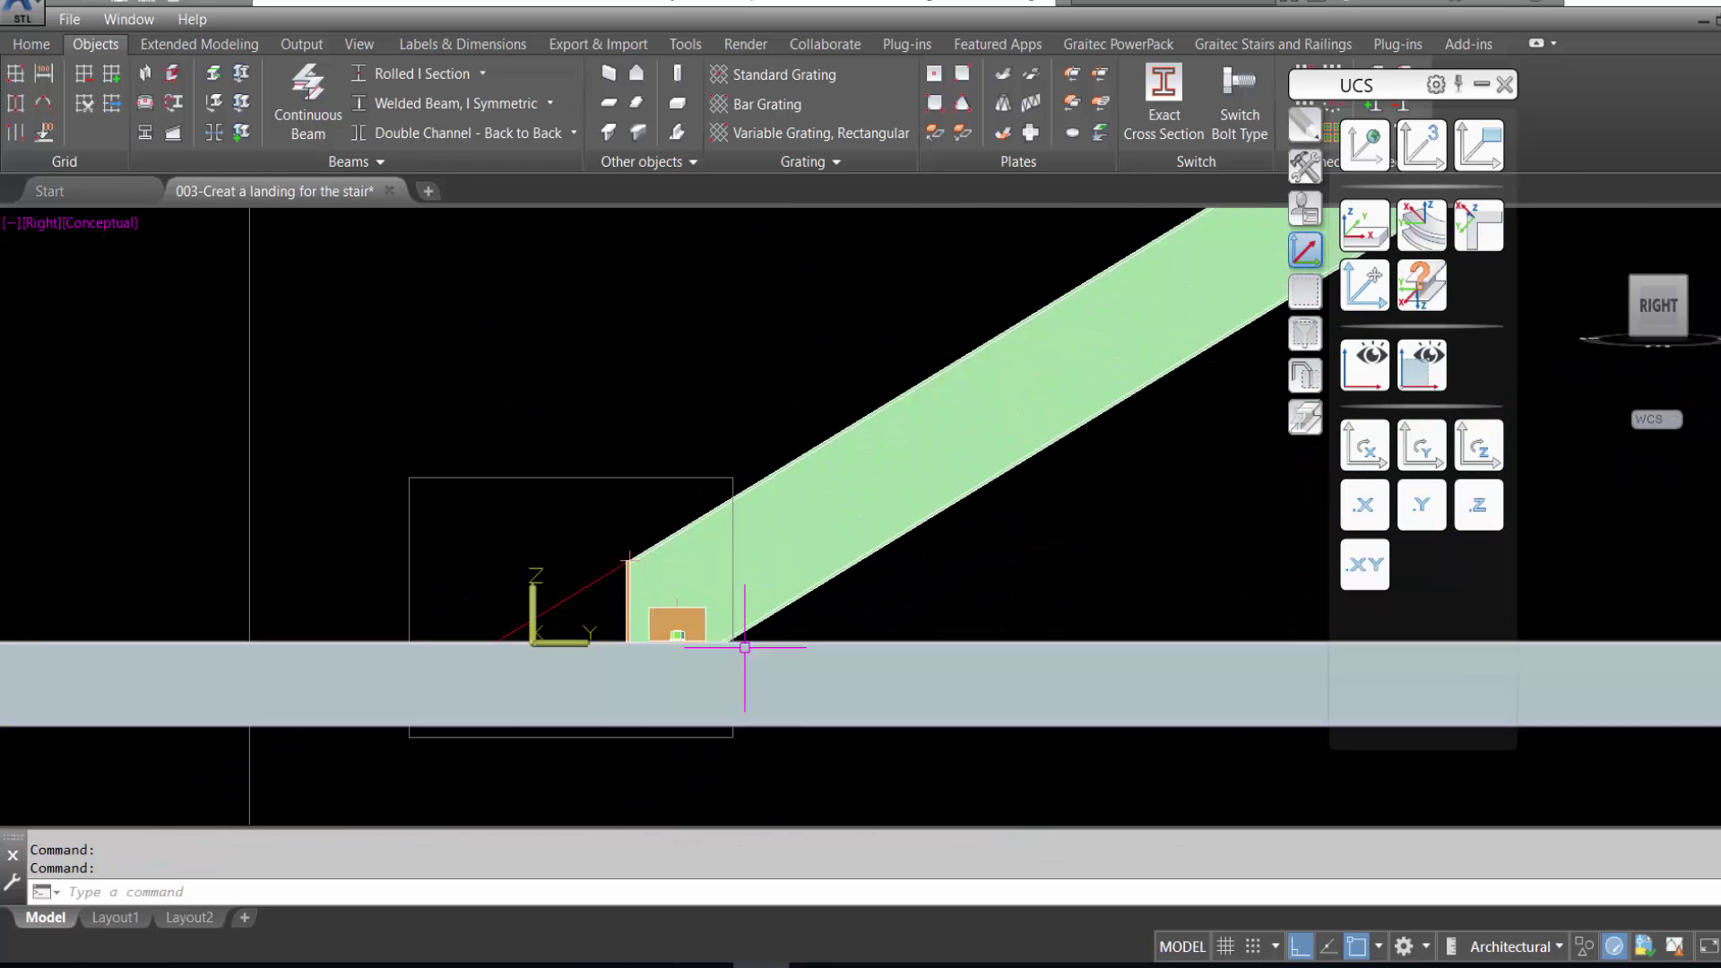
{"action": "scroll", "coordinate": [815, 633], "scroll_direction": "down", "scroll_amount": 2}
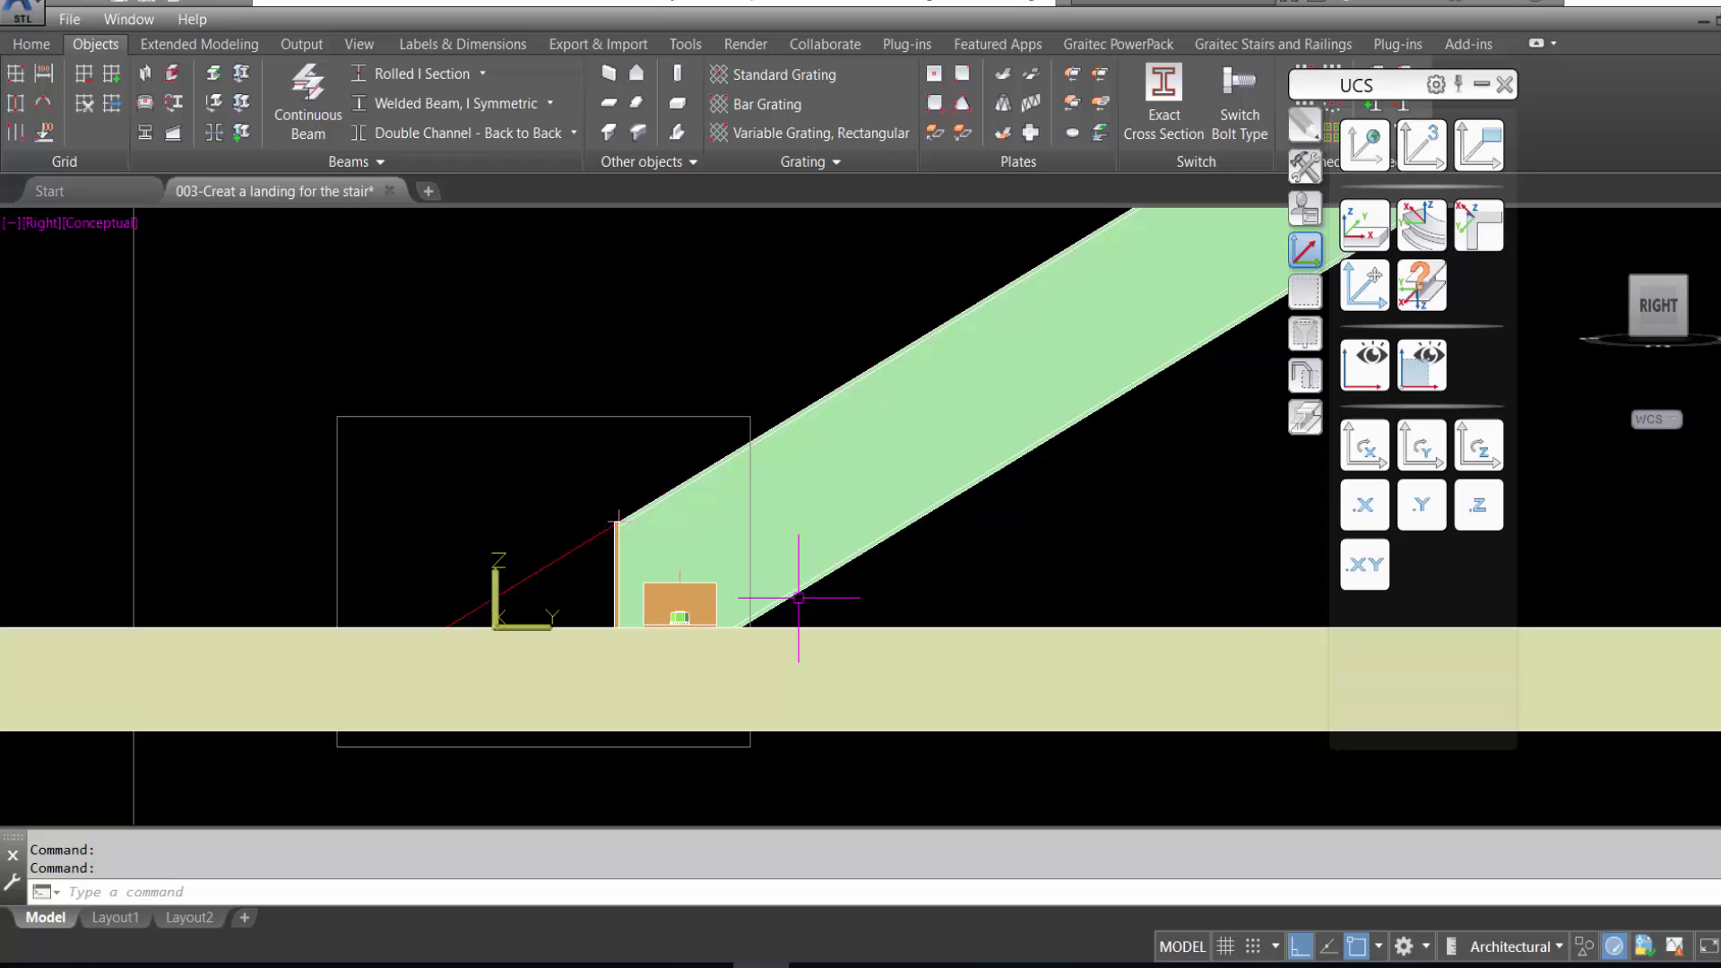
{"action": "left_click", "coordinate": [117, 223]}
{"action": "left_click", "coordinate": [177, 276]}
{"action": "scroll", "coordinate": [403, 509], "scroll_direction": "down", "scroll_amount": 4}
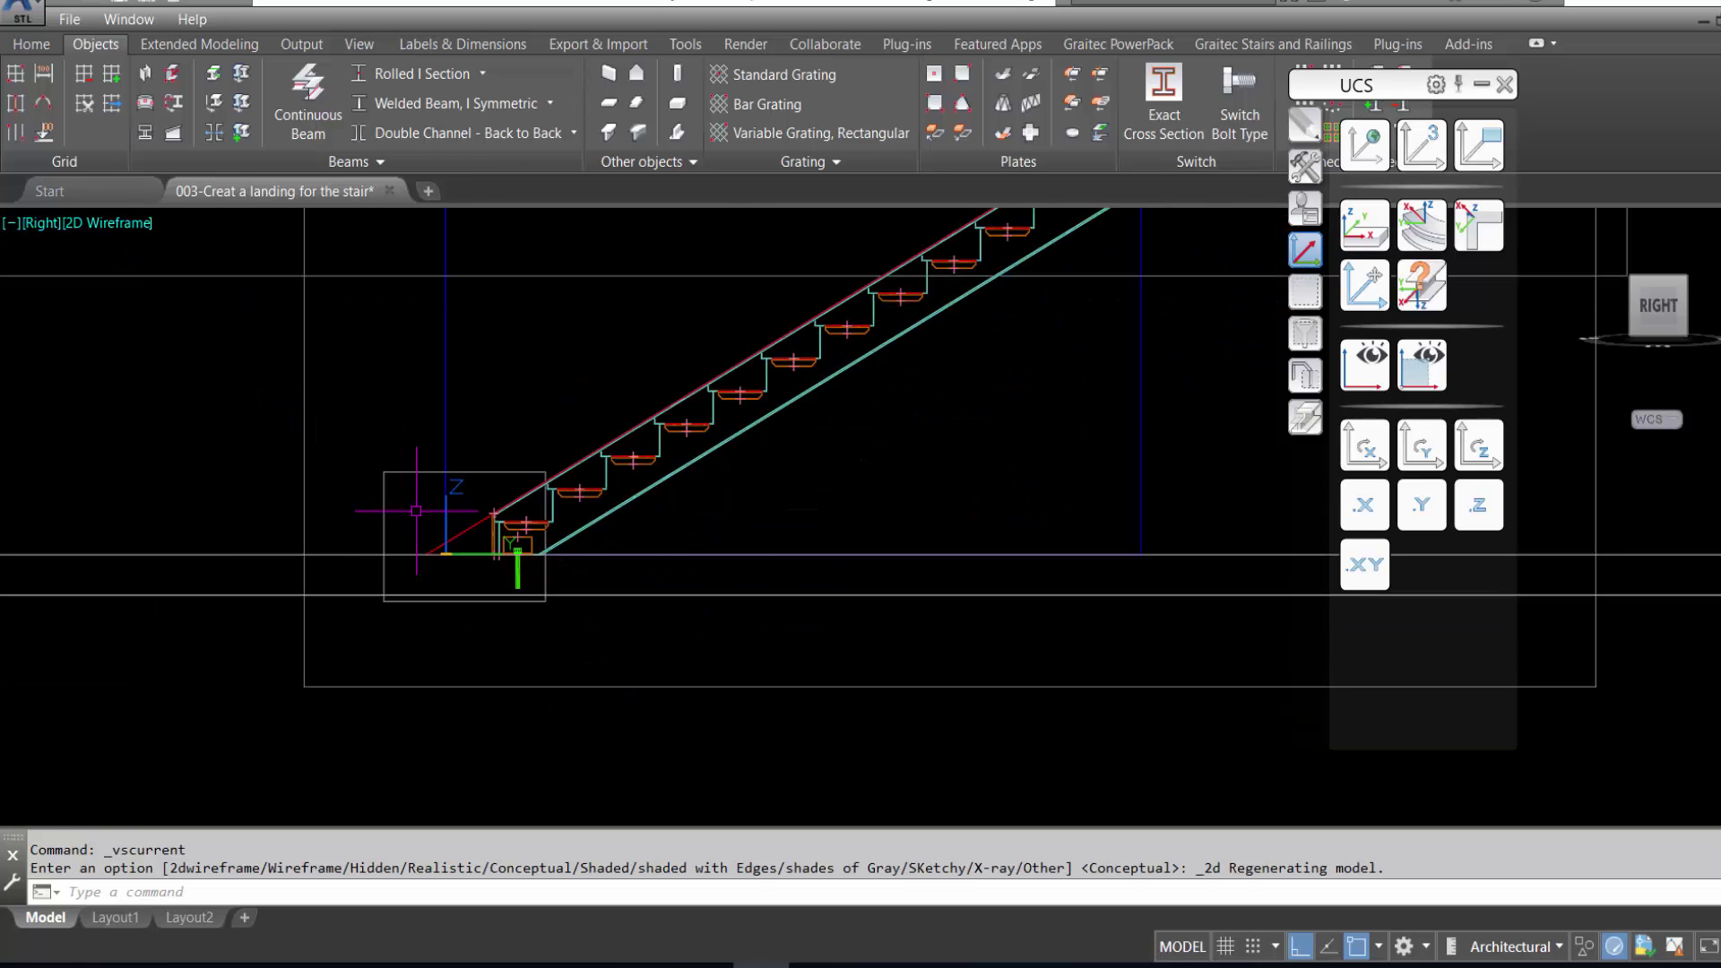